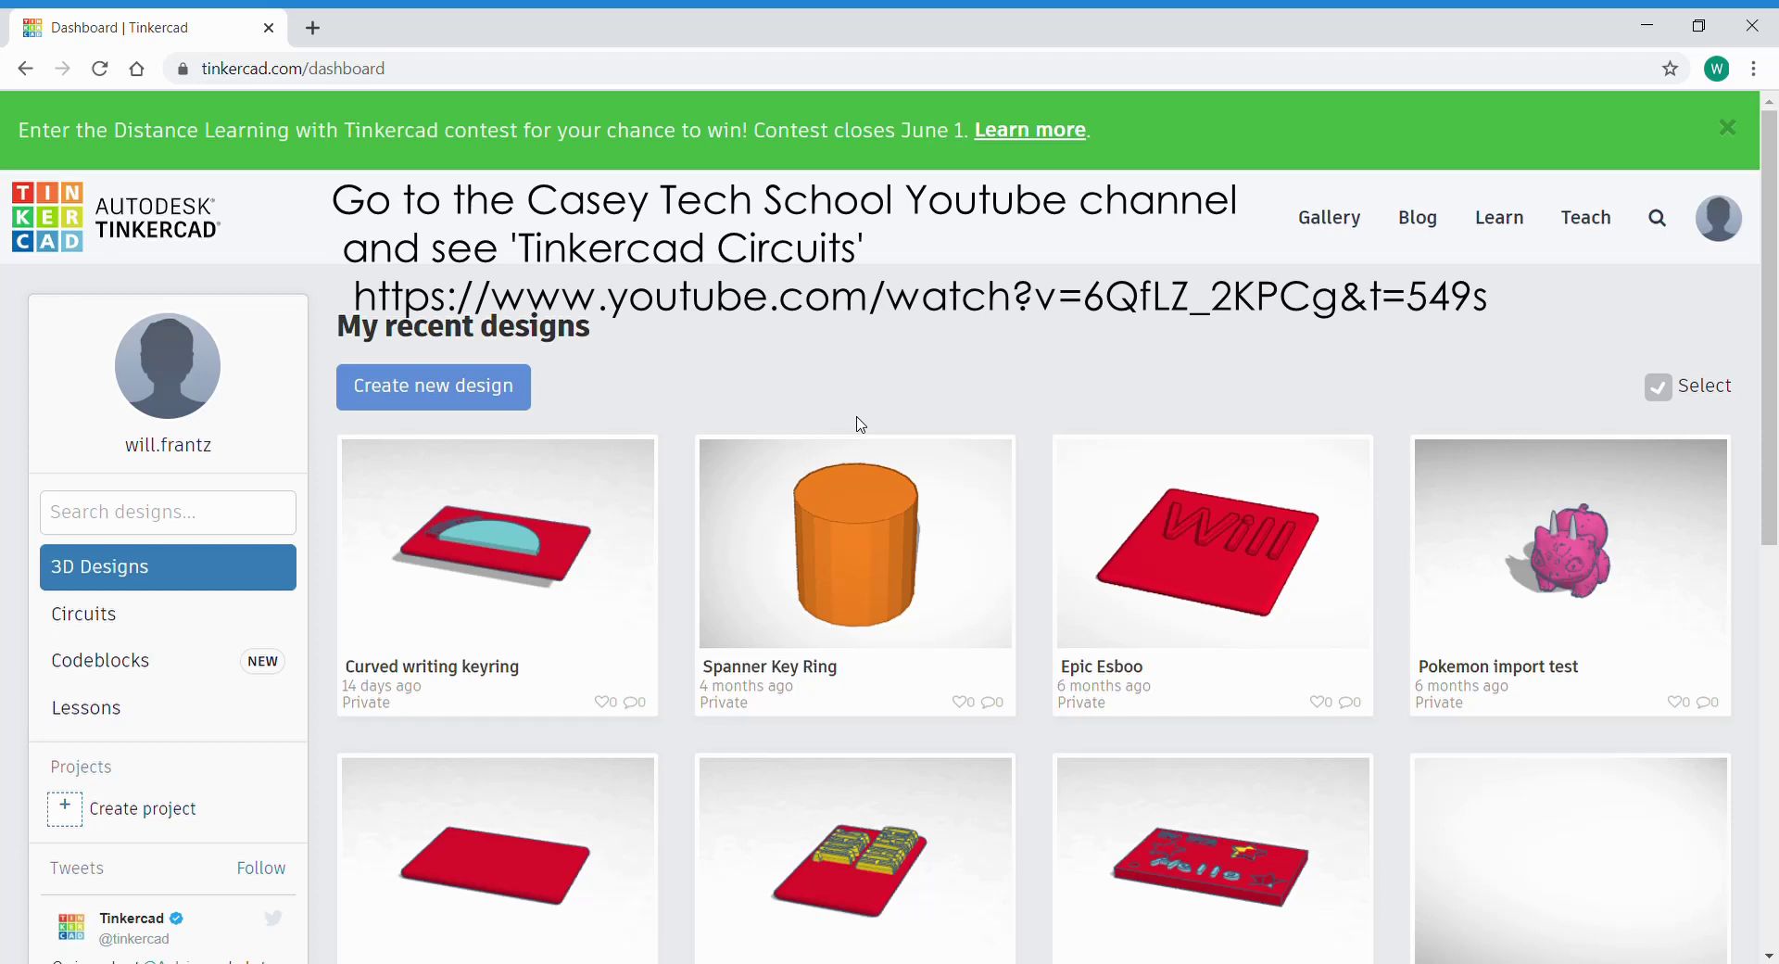
Create a new circuit from the Circuits page and retitle it 'Arduino blink led'.
click(96, 622)
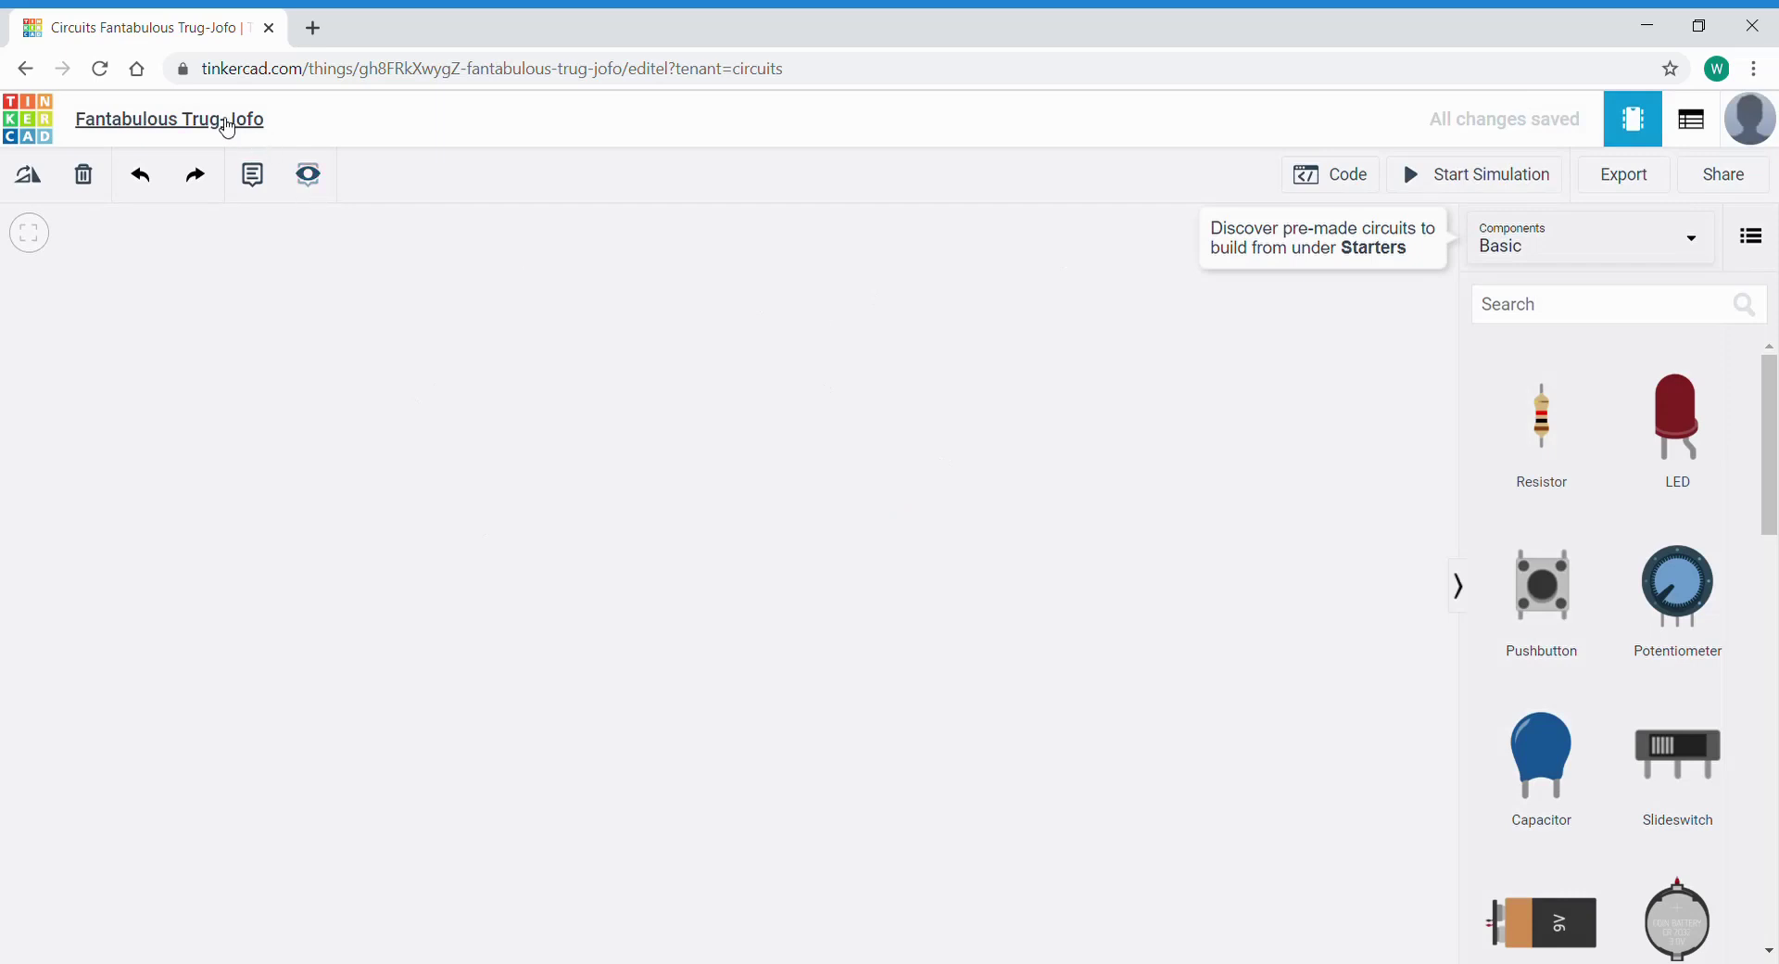
click(228, 124)
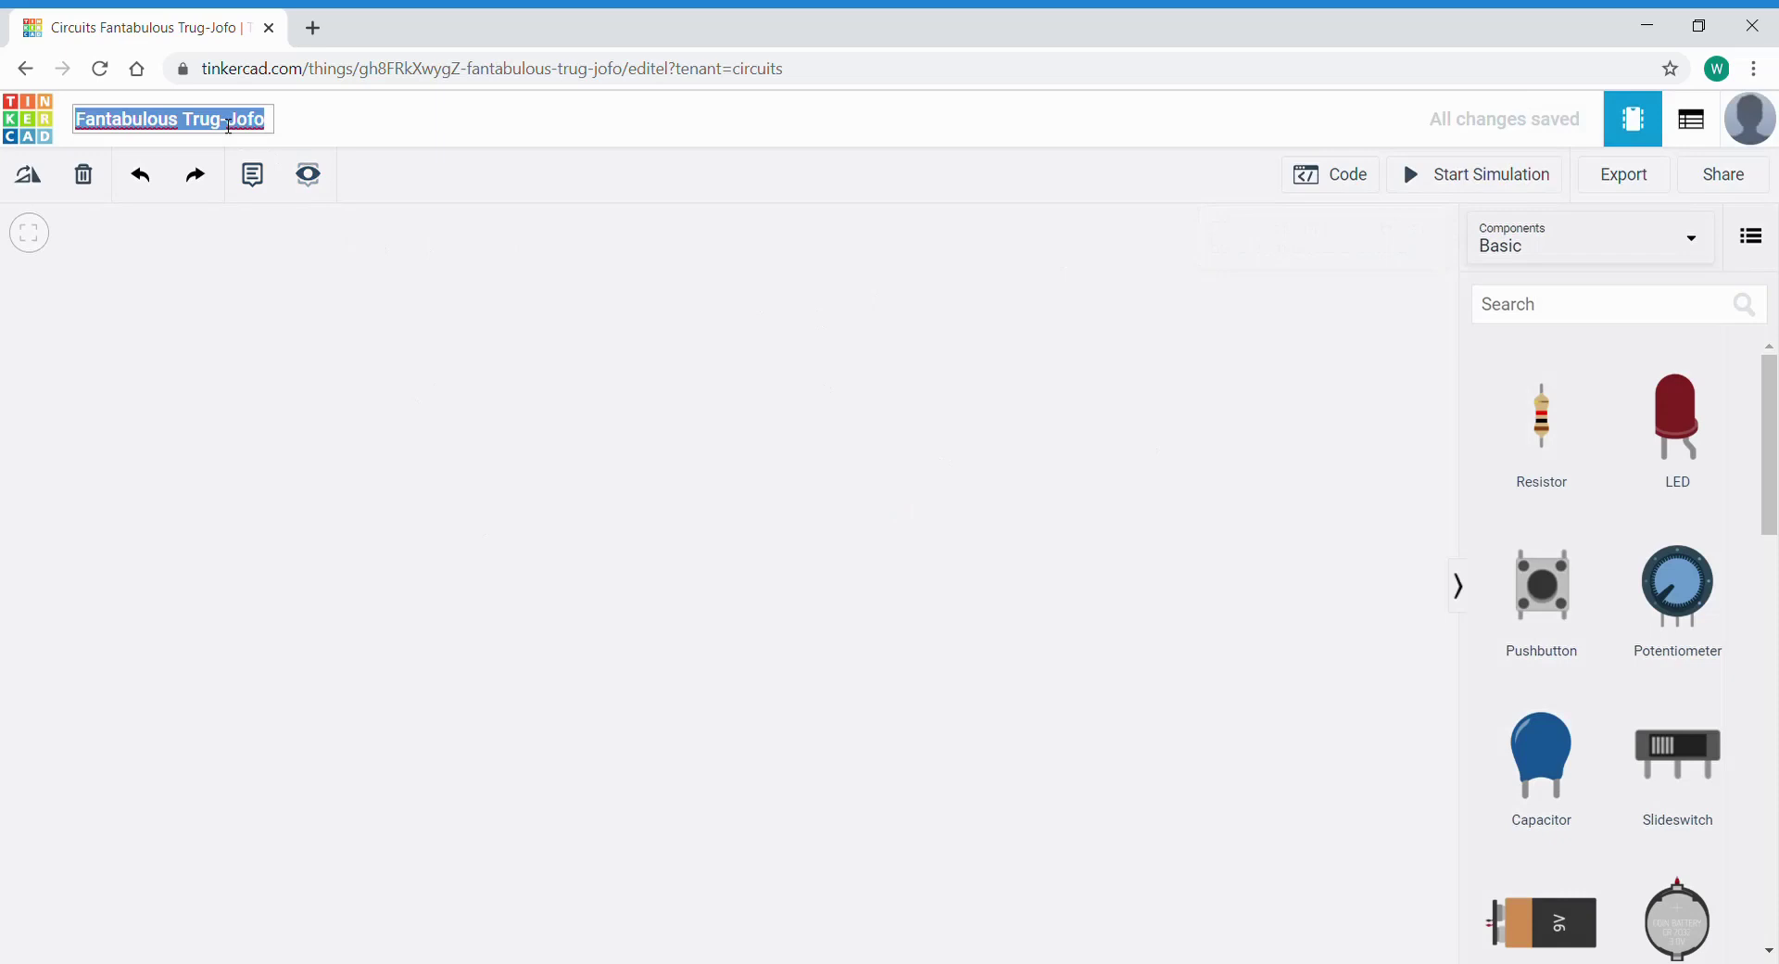
key(BackSpace)
text(Ard)
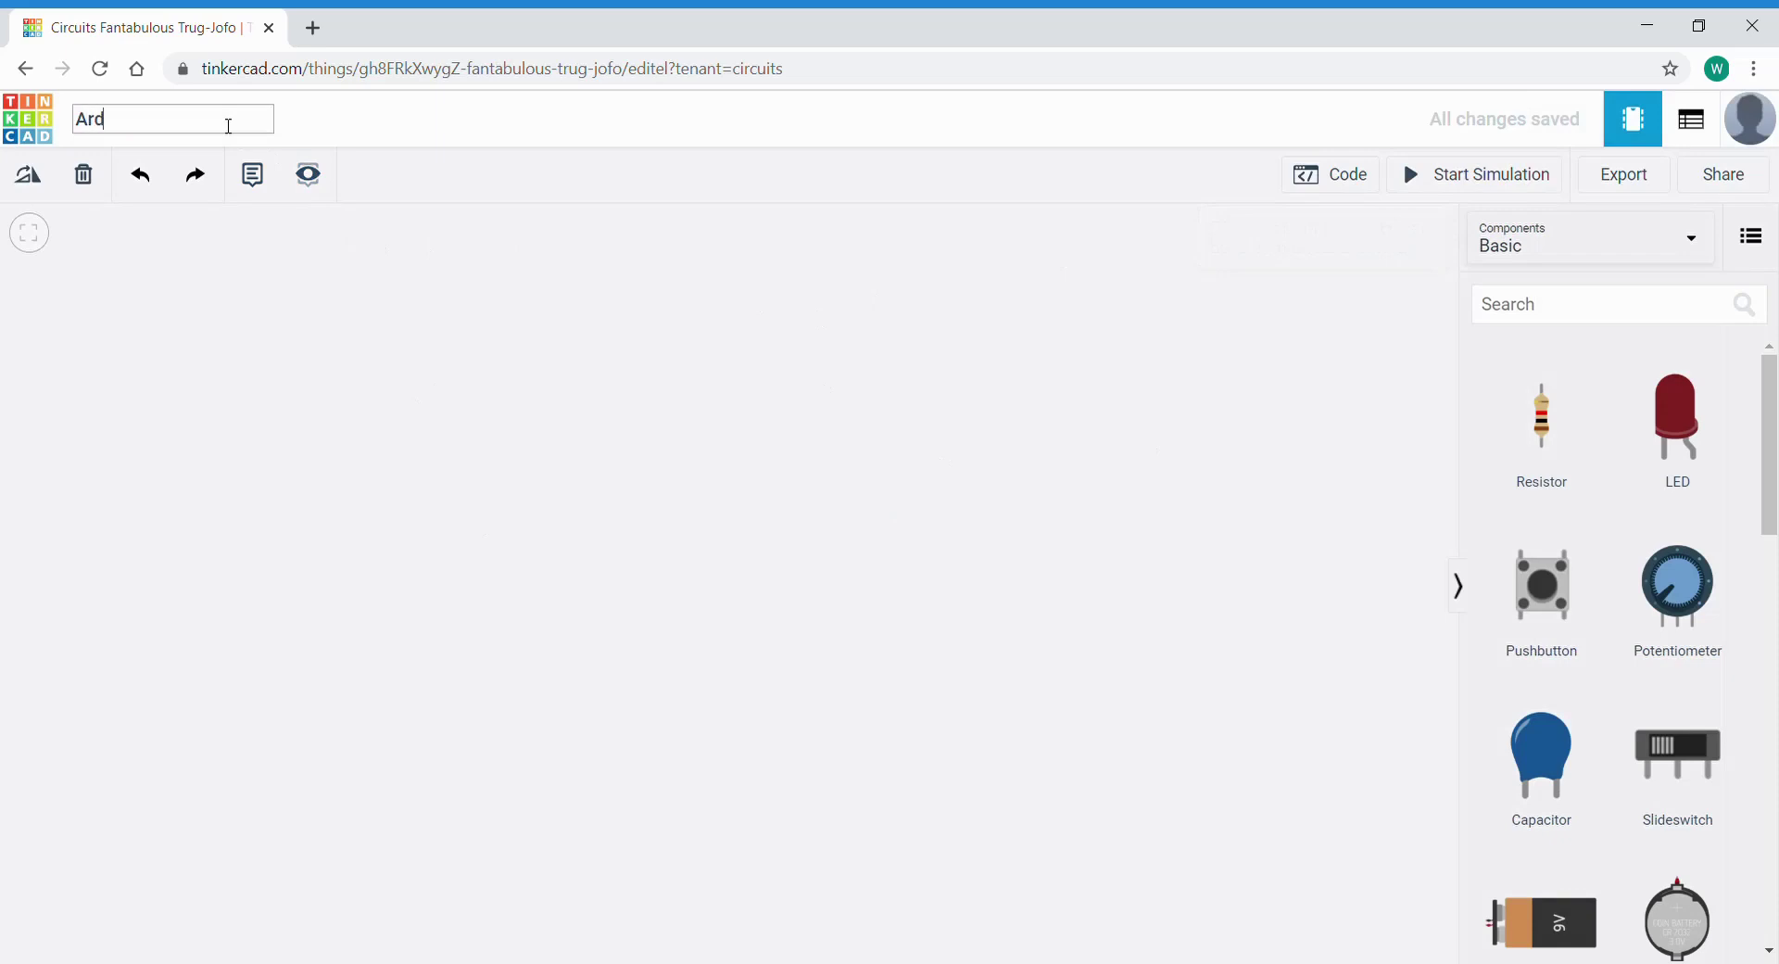
text(uino blink led)
key(Return)
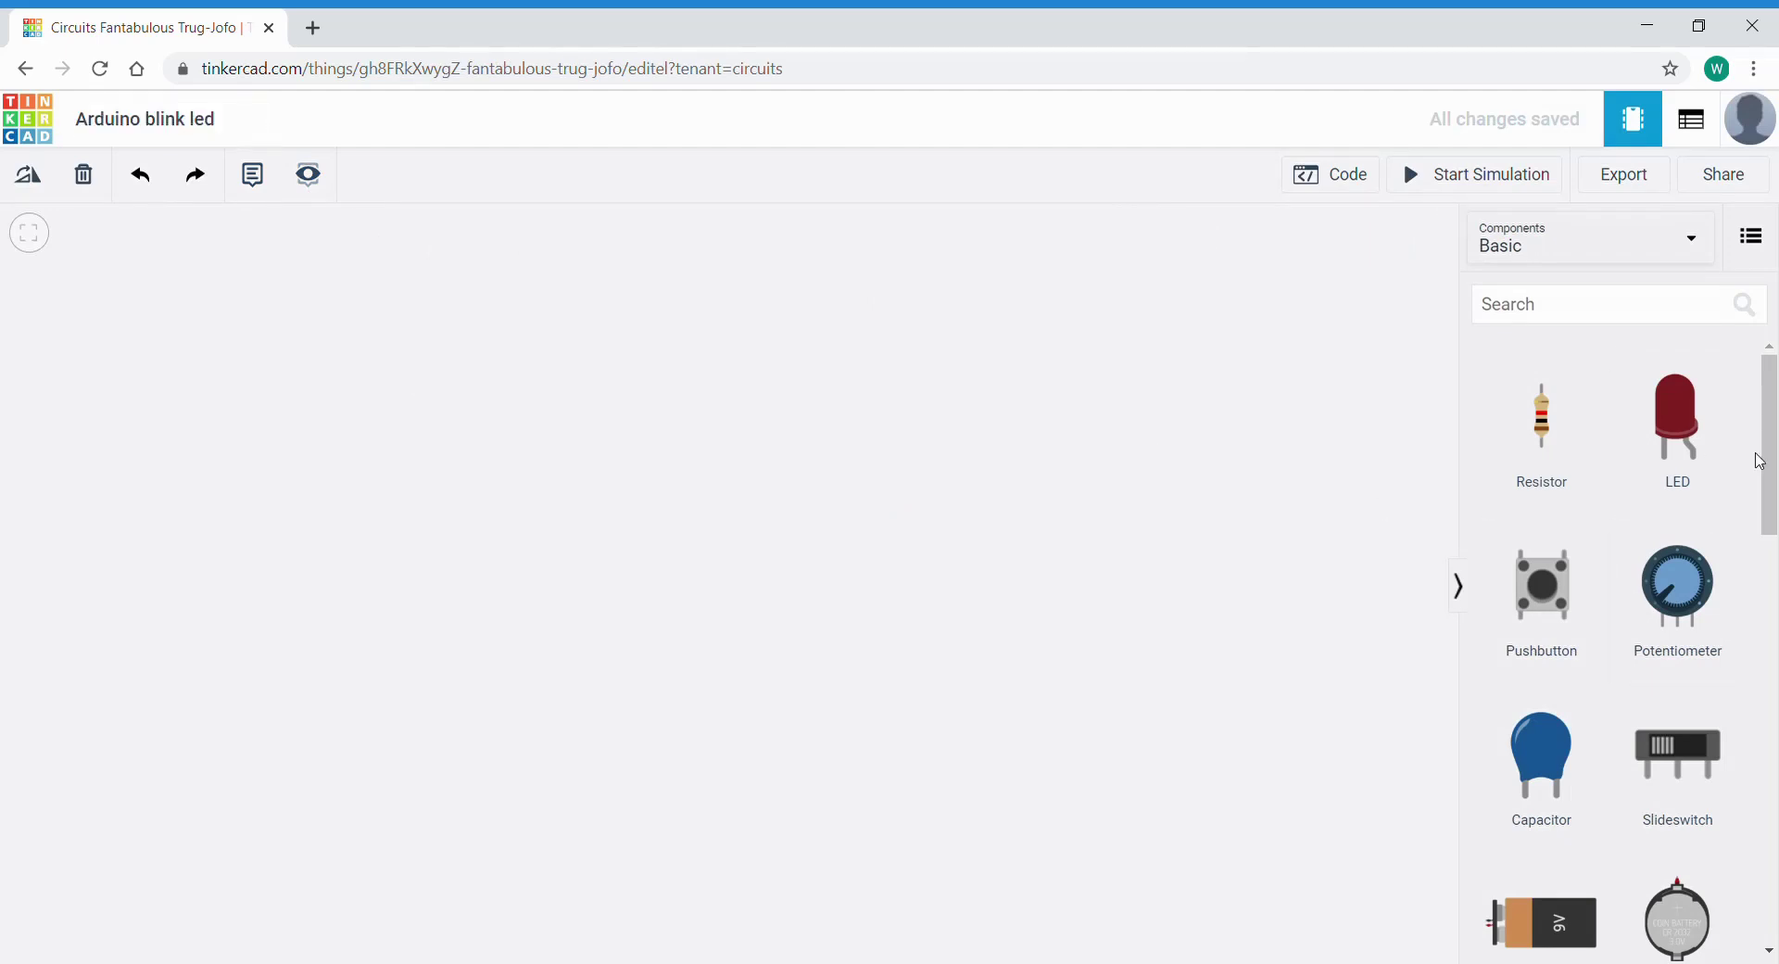
Place an Arduino Uno R3 from the Basic components onto the workspace.
drag(1773, 475, 1773, 681)
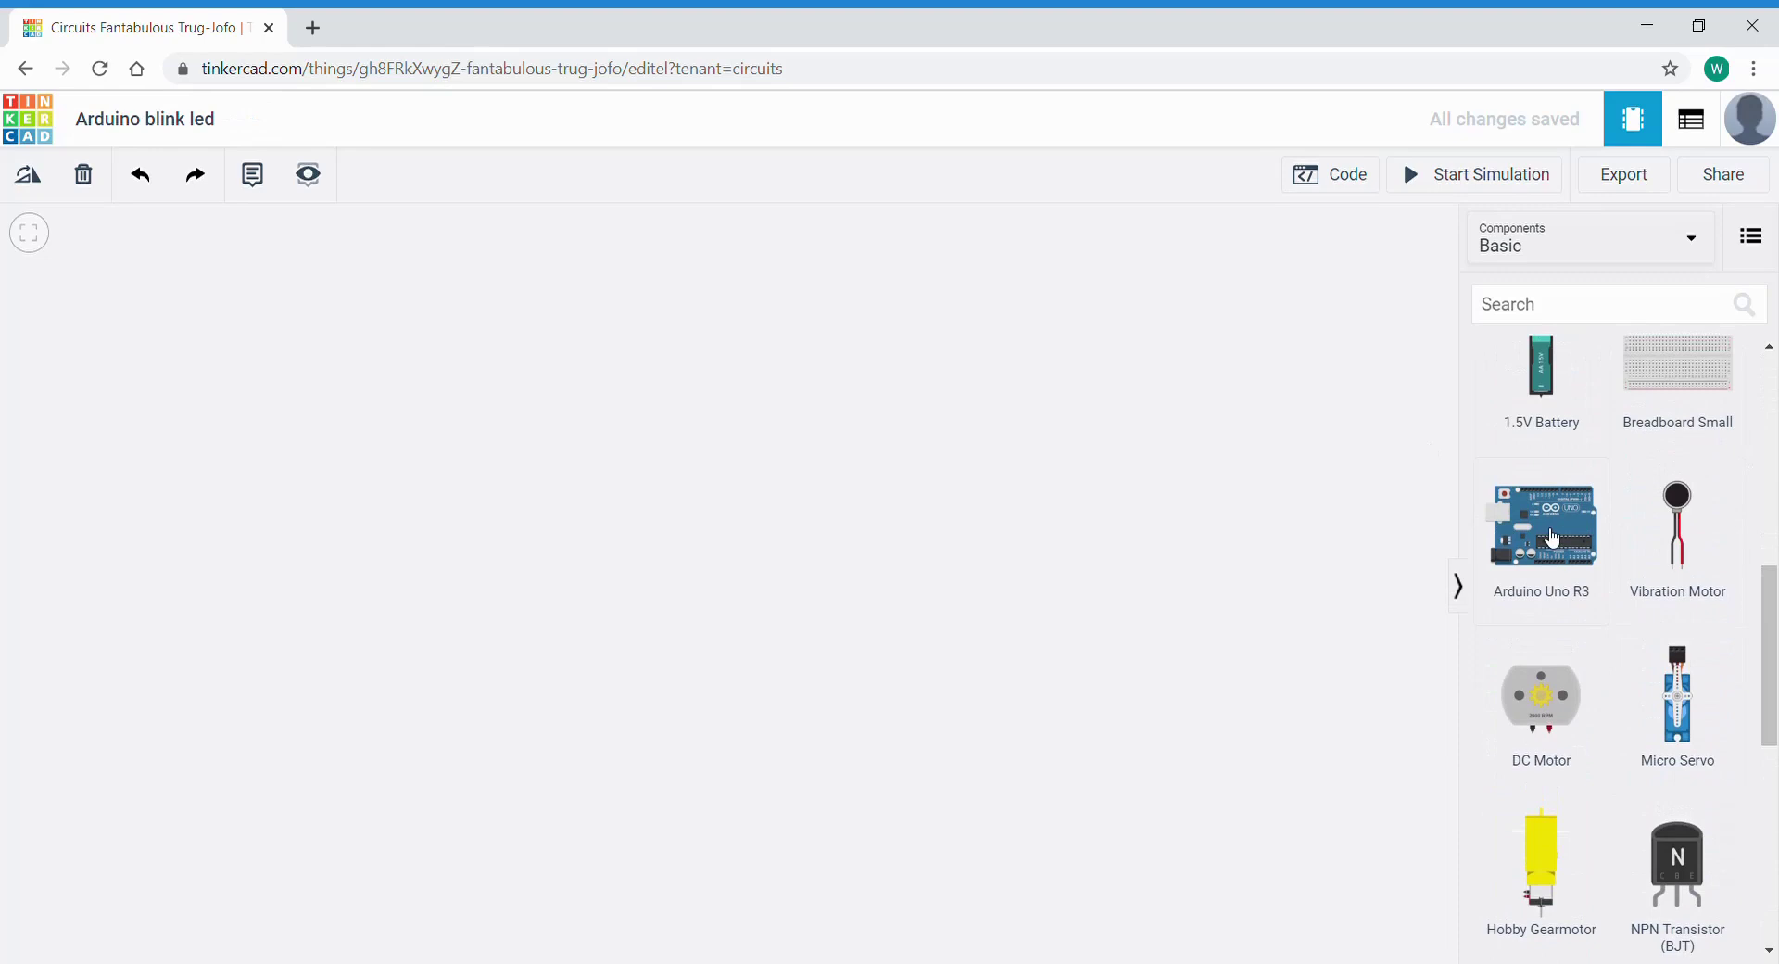
click(545, 531)
drag(546, 531, 602, 539)
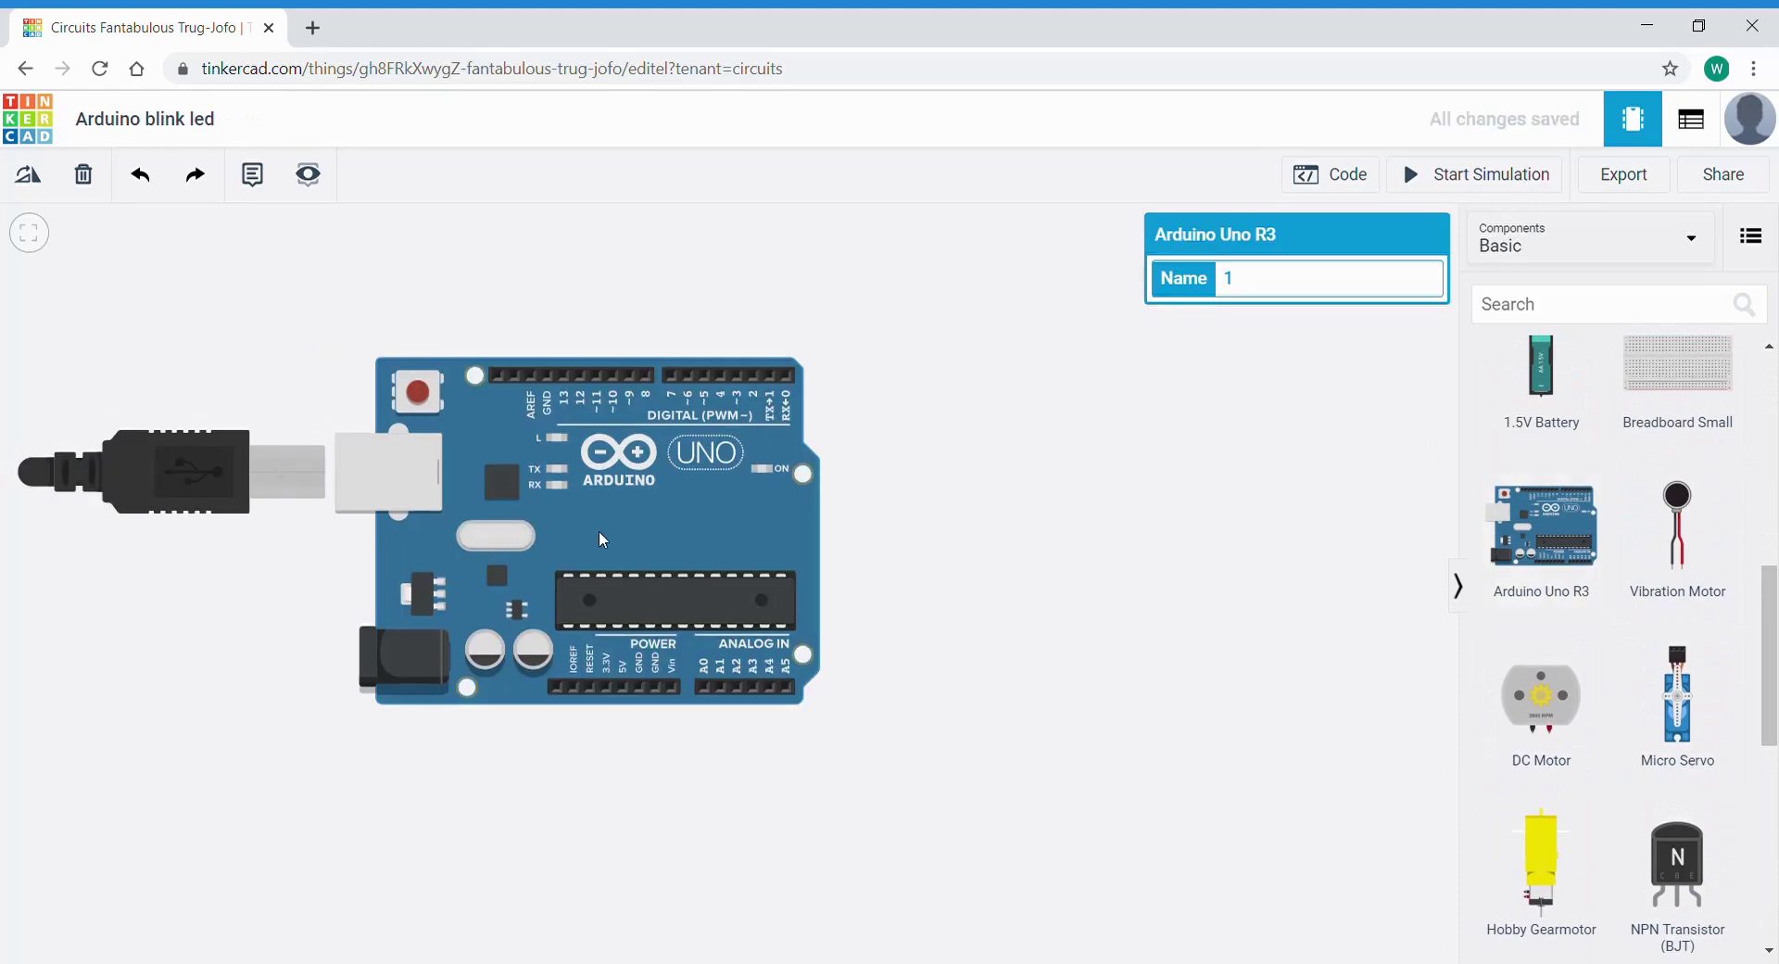
click(930, 495)
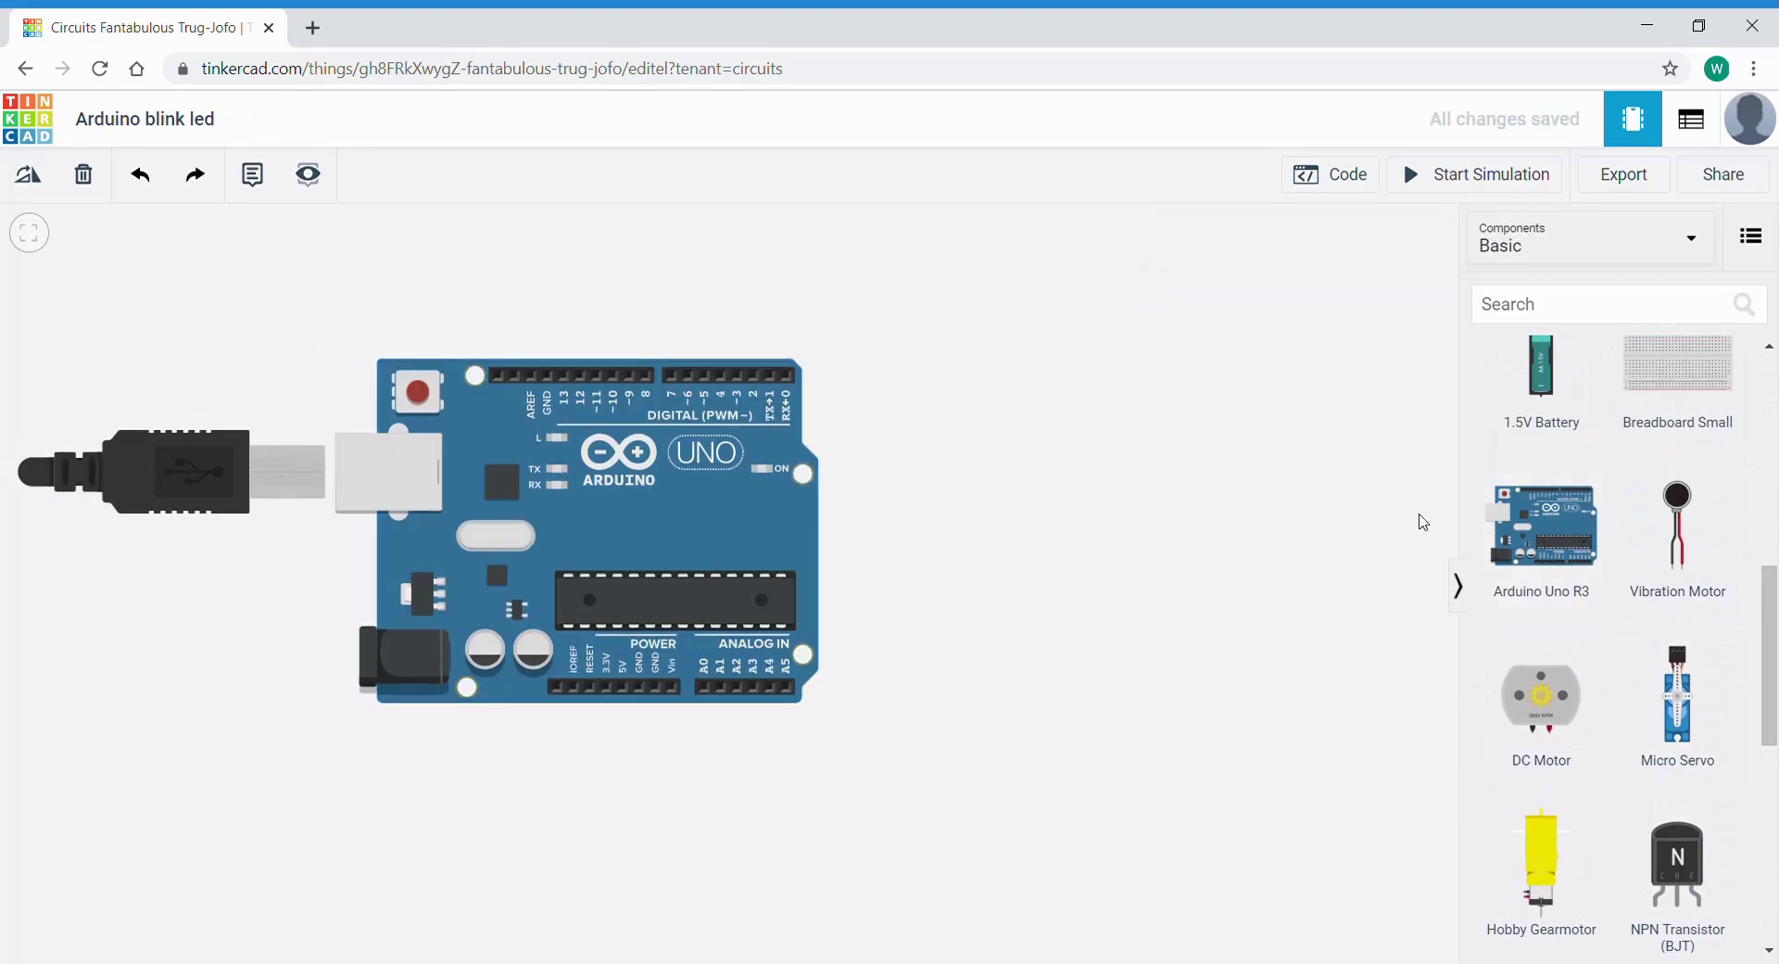
Add a Breadboard Small beside the Arduino, then delete it again.
click(1685, 352)
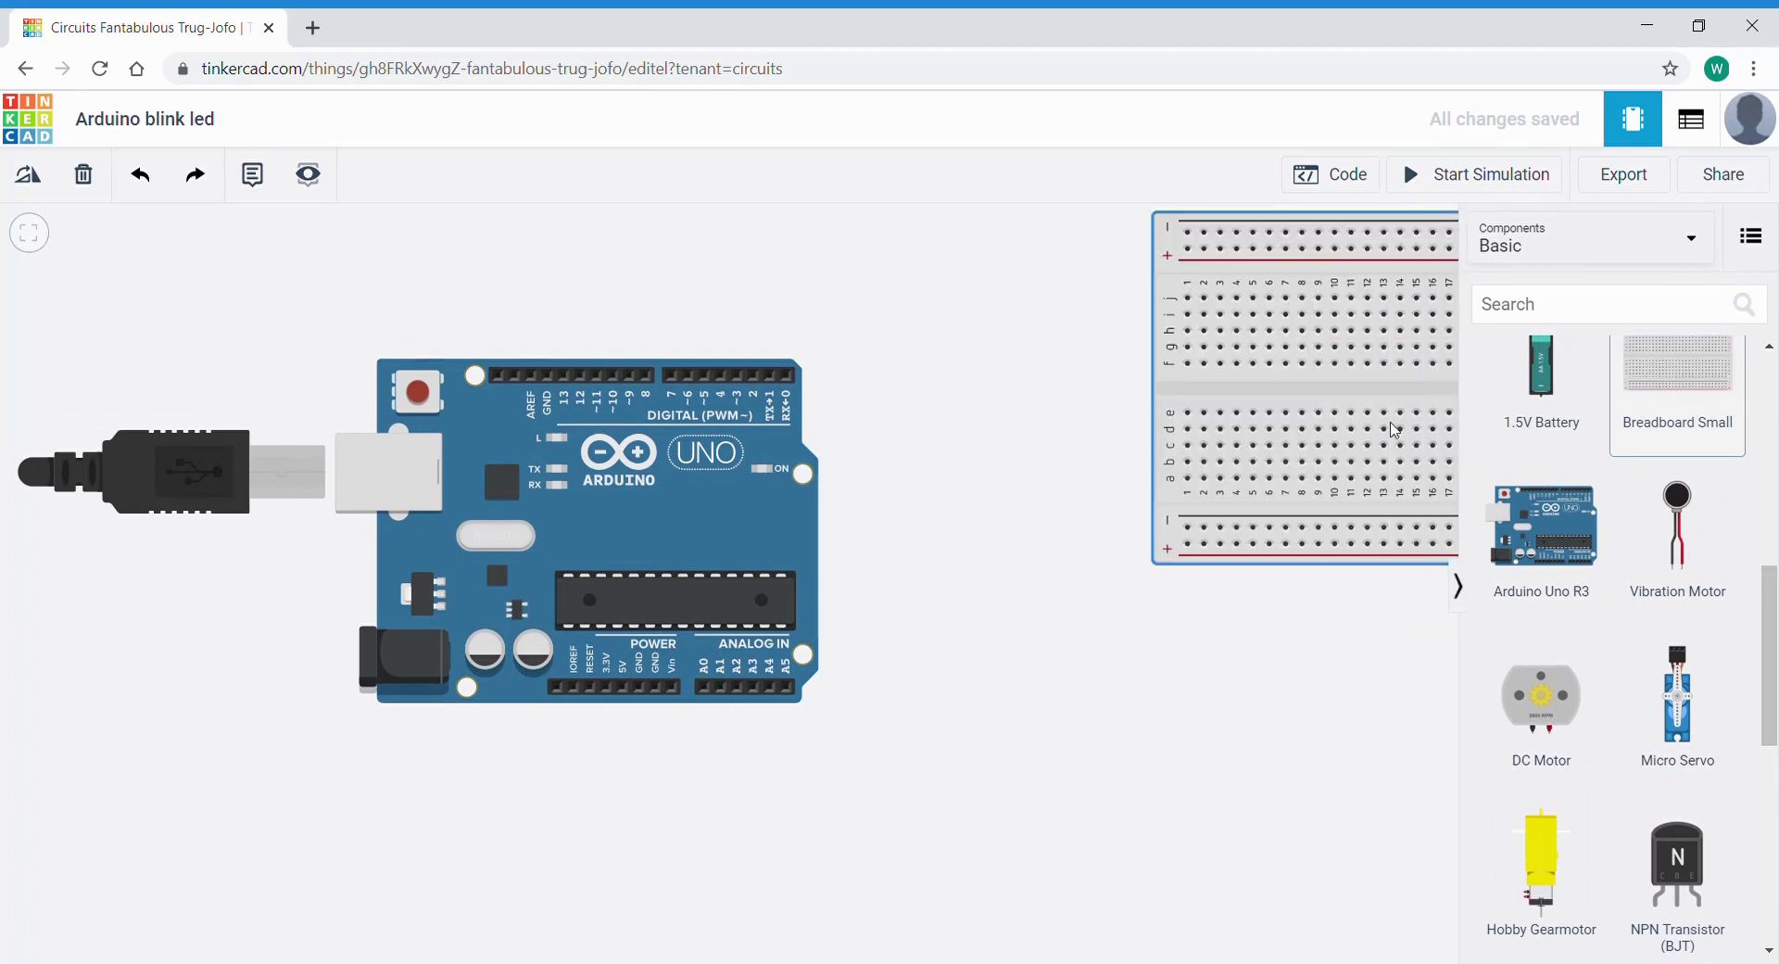
click(1217, 555)
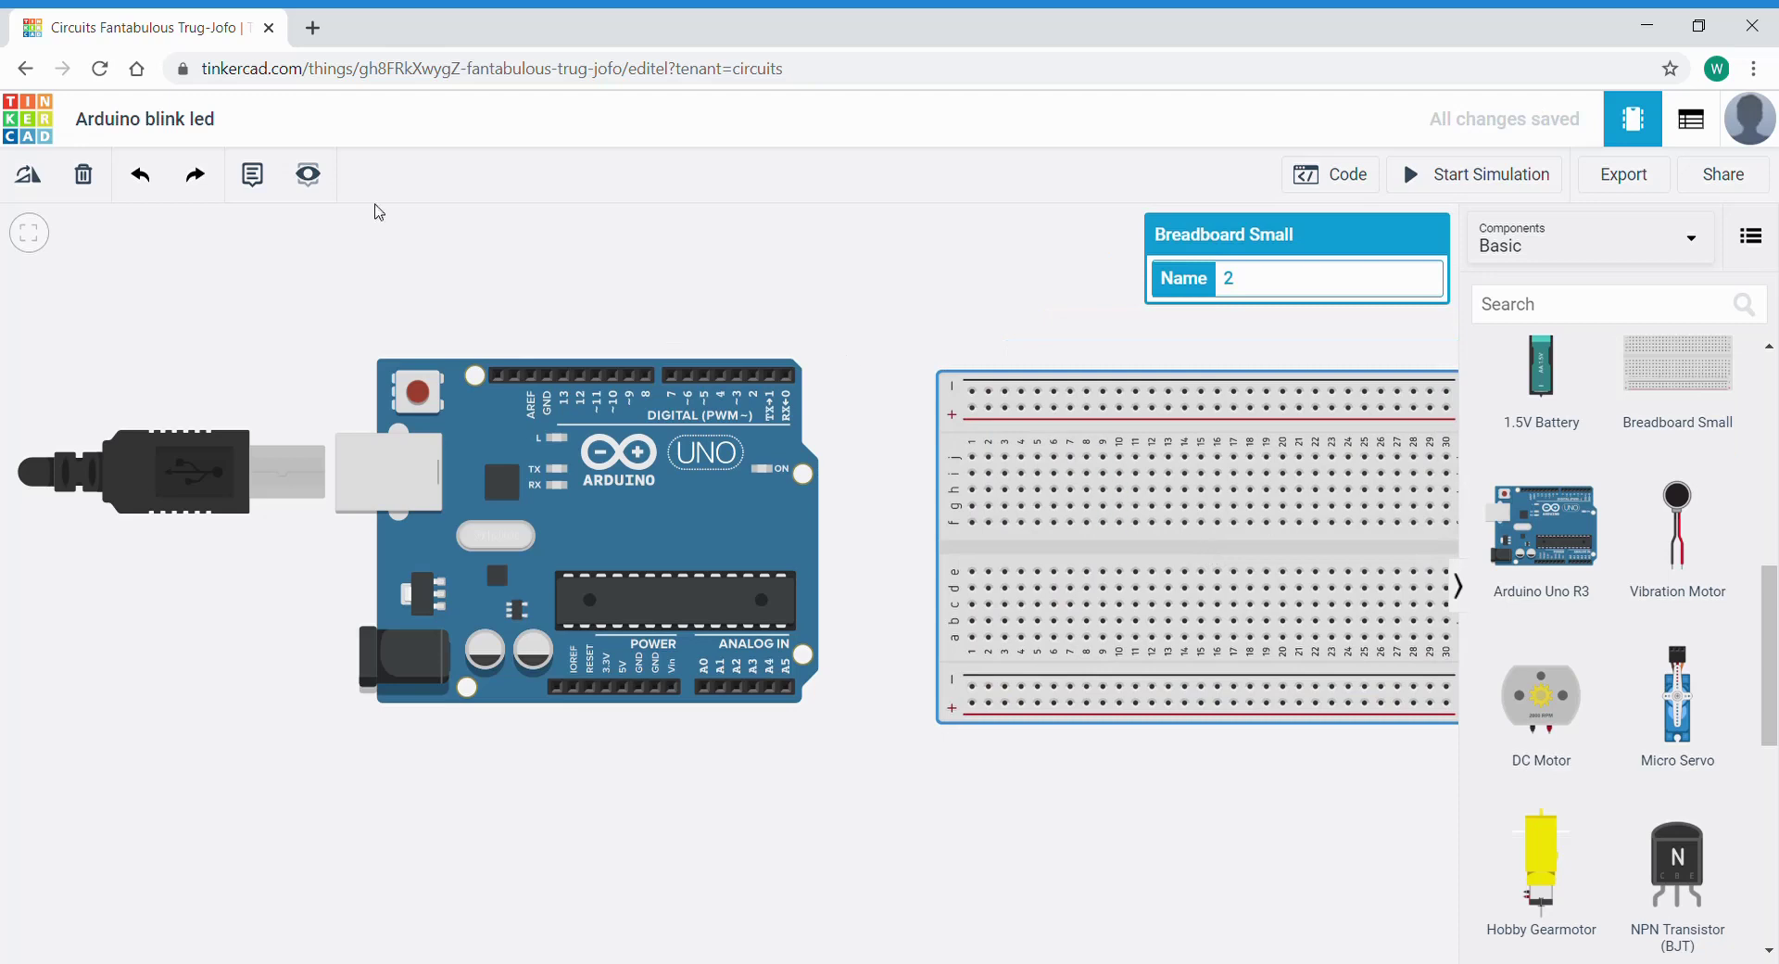
click(86, 176)
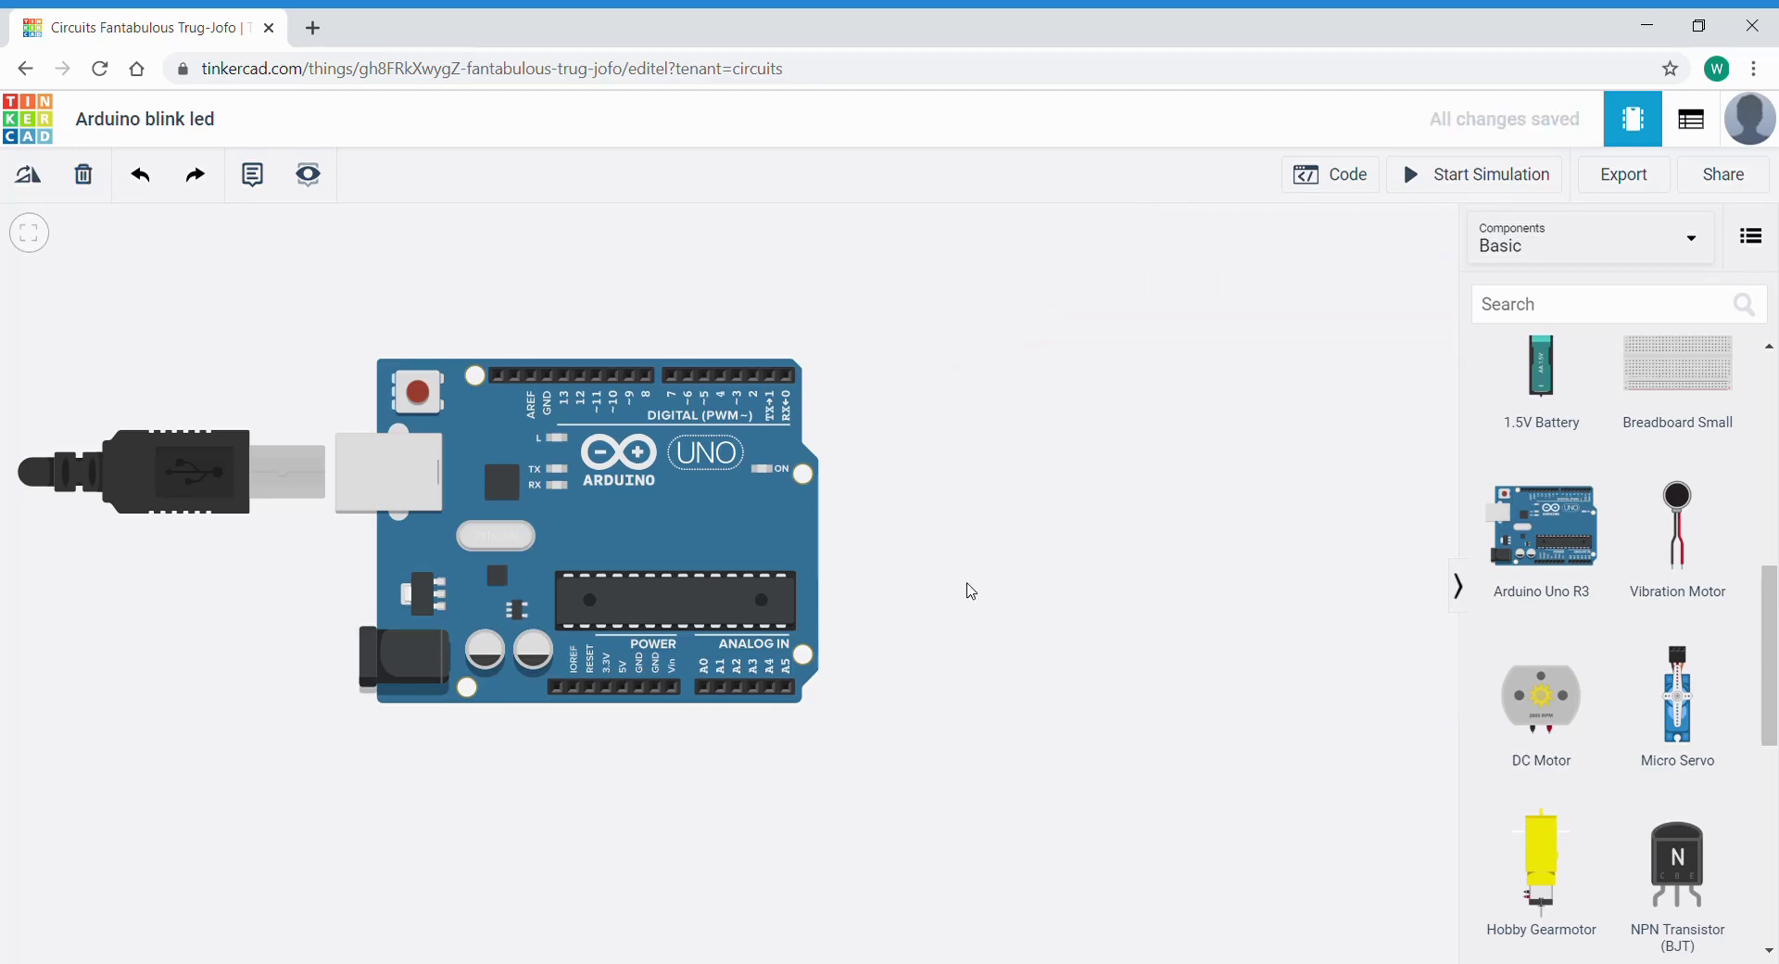
drag(1768, 586, 1770, 362)
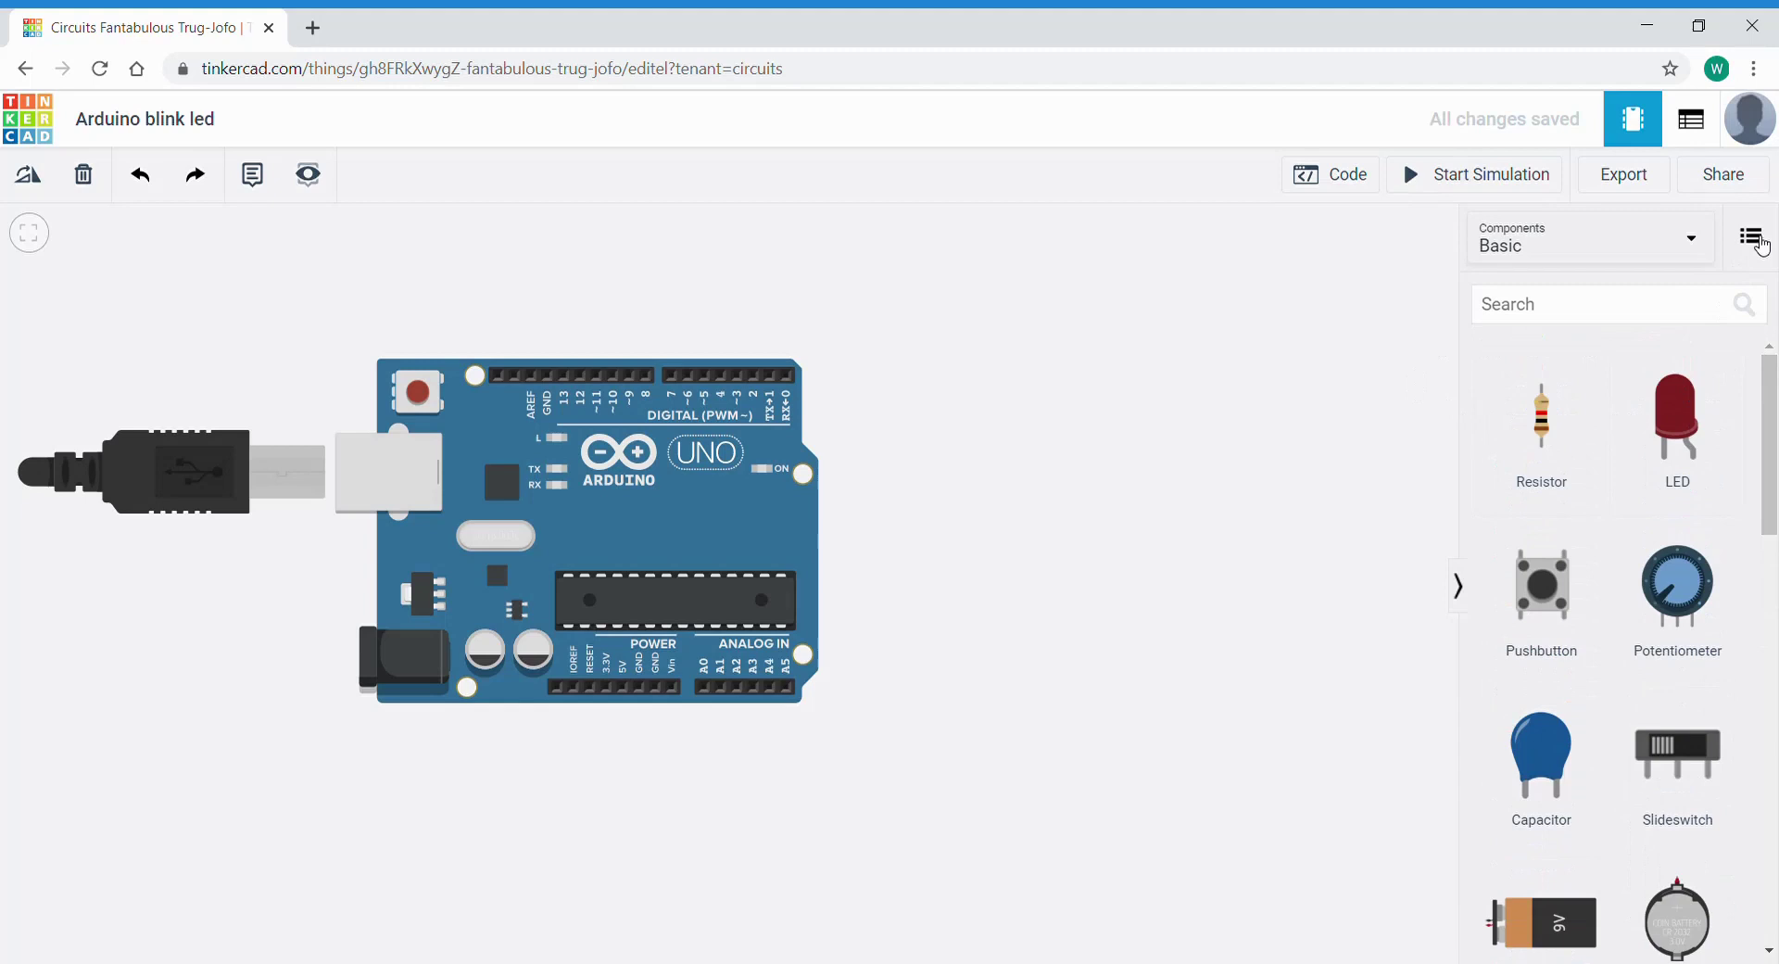
click(1754, 243)
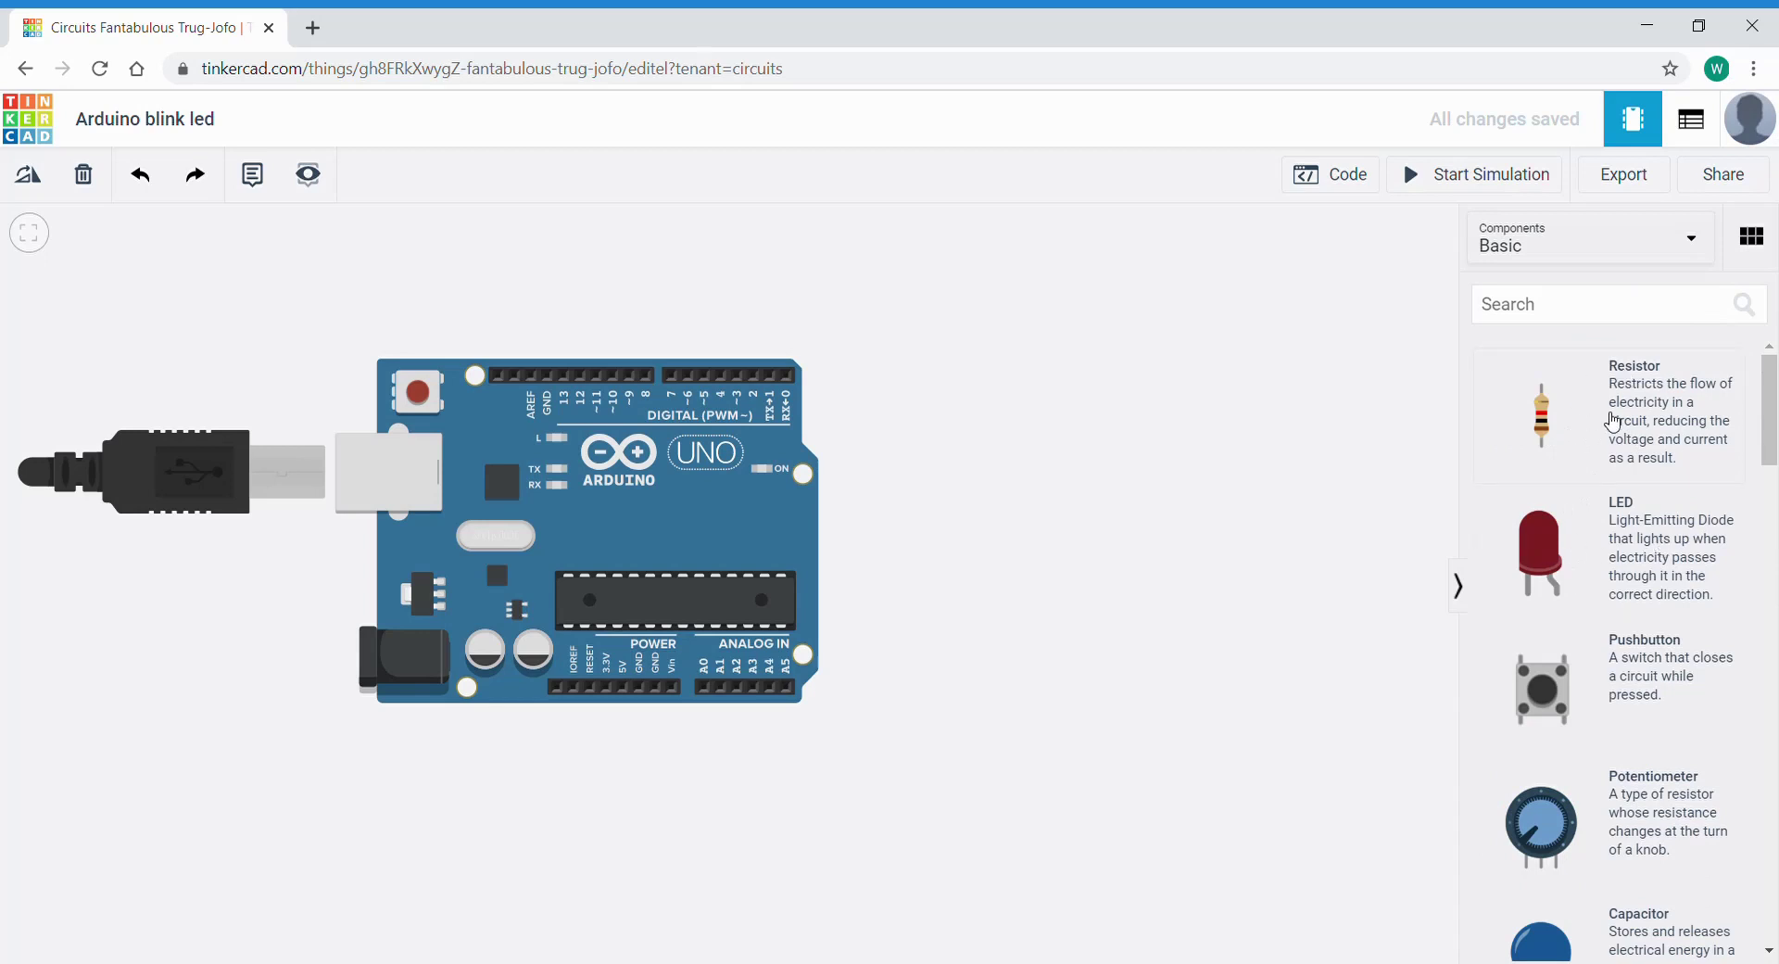
click(1751, 239)
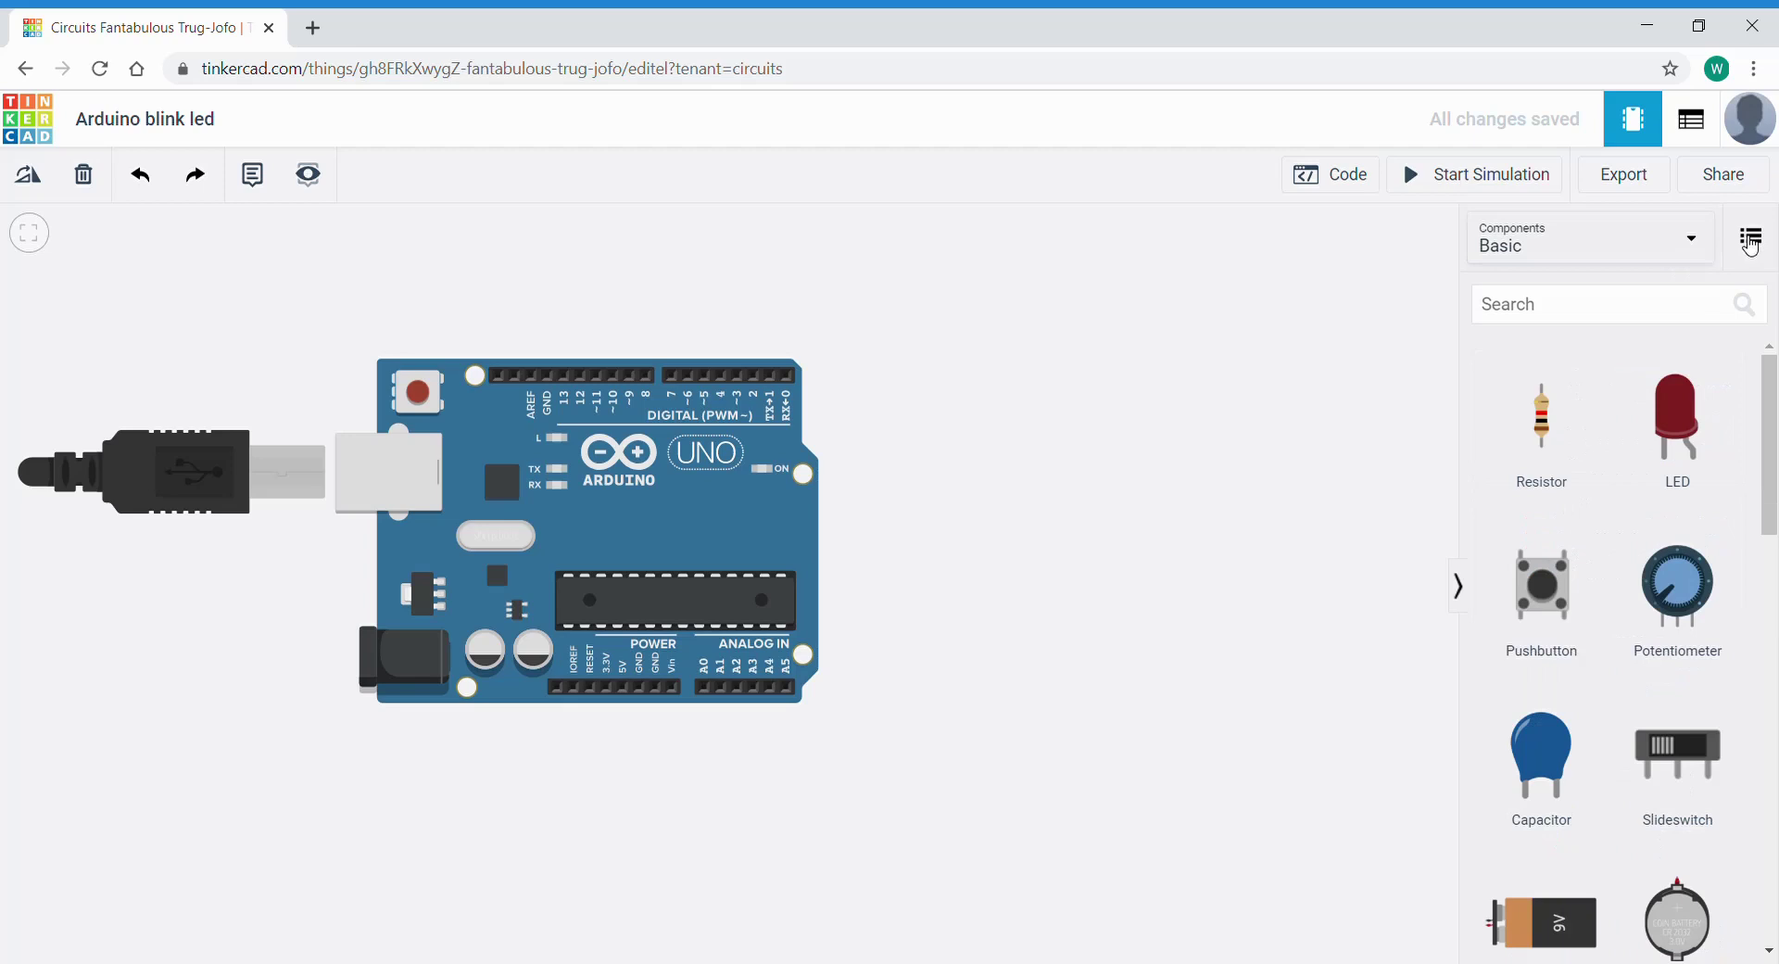
Place a resistor right of the Arduino and set its resistance to 330 Ω.
drag(1558, 419, 1029, 436)
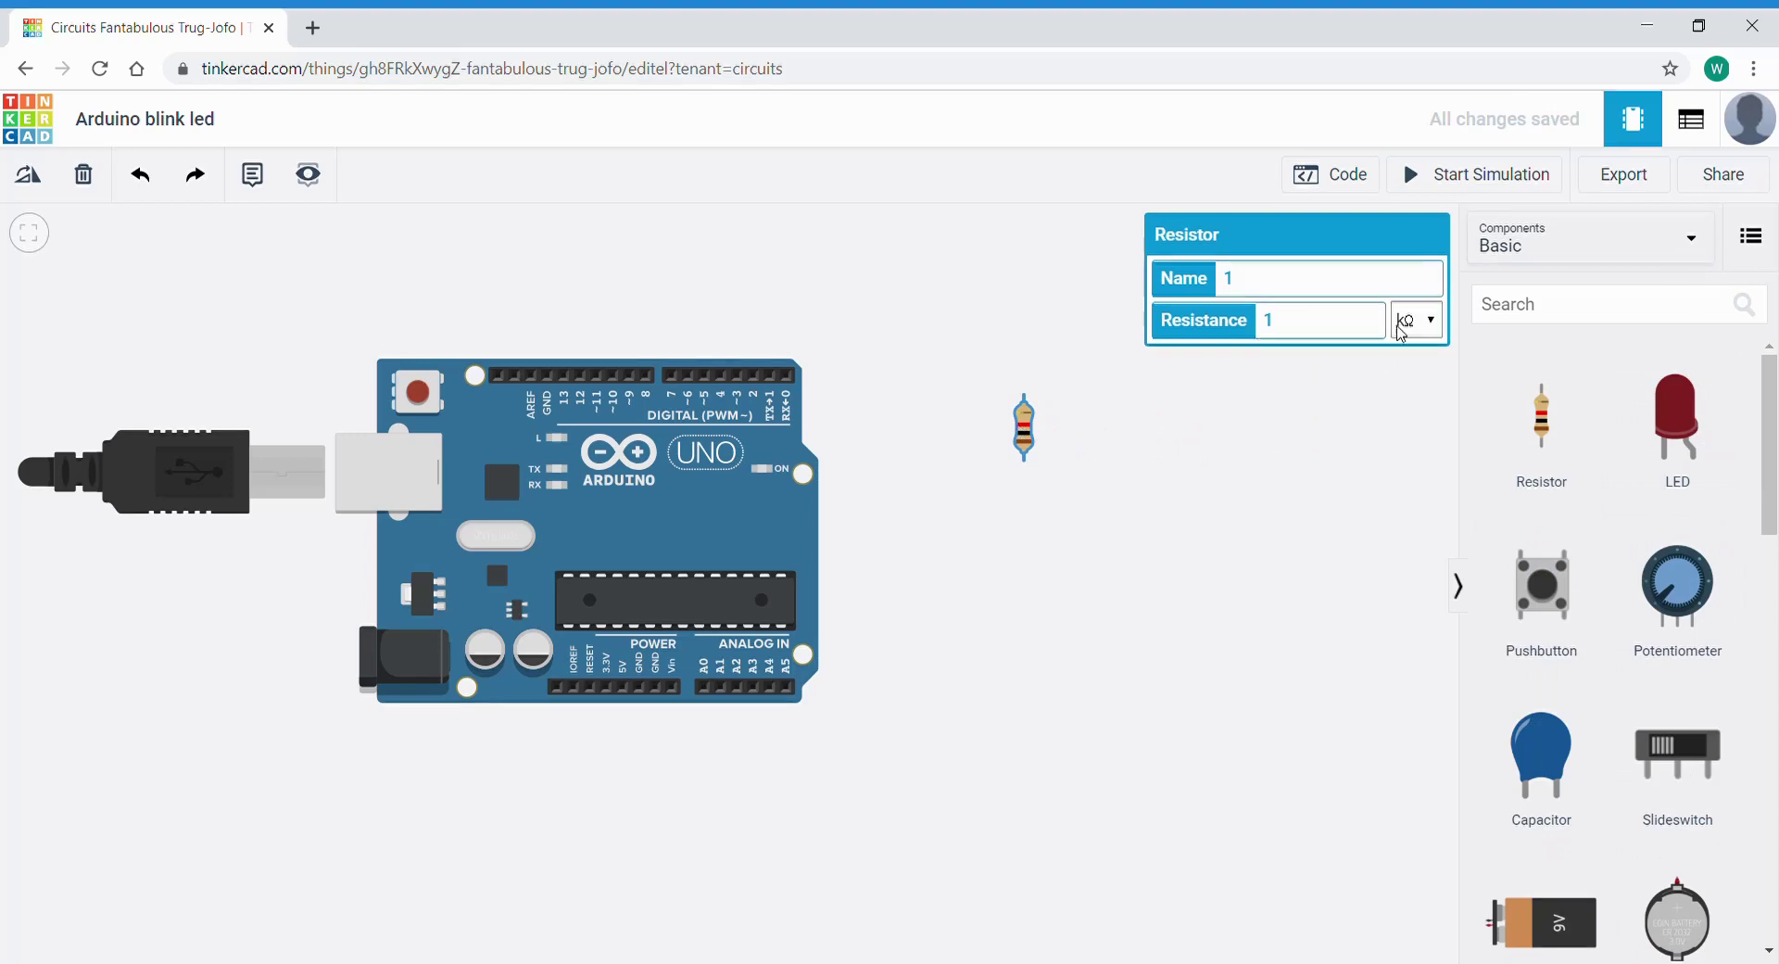
click(1433, 324)
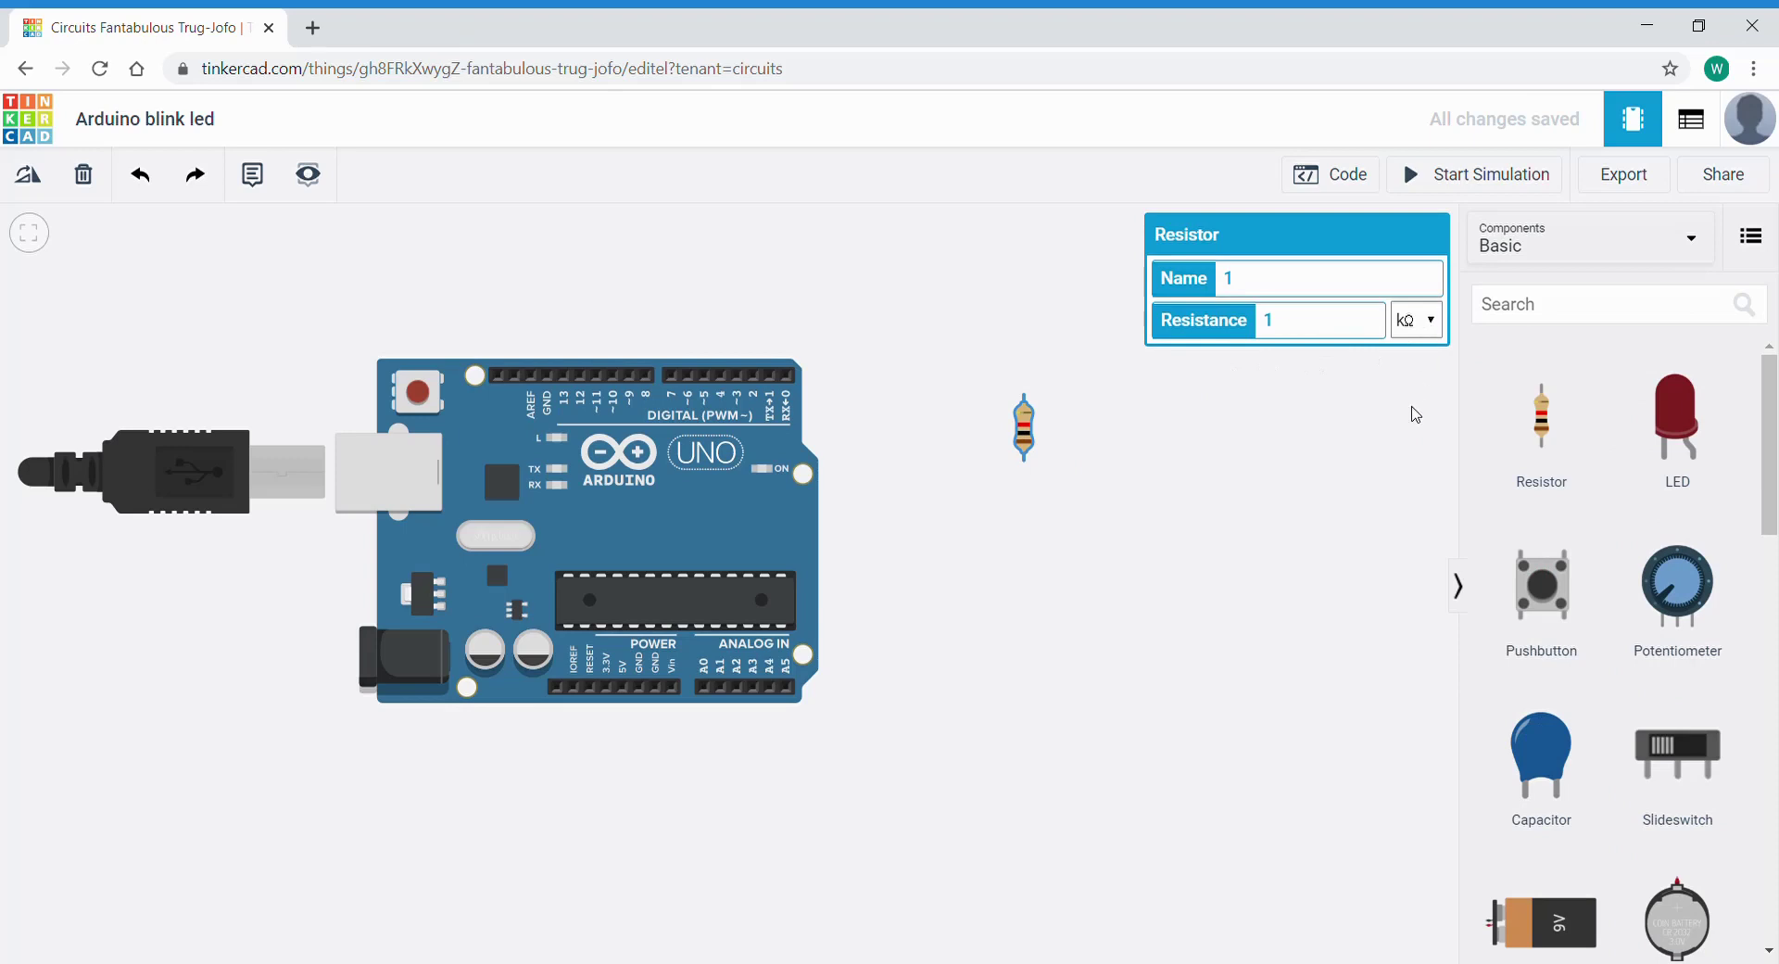
click(1402, 500)
text(330)
click(973, 478)
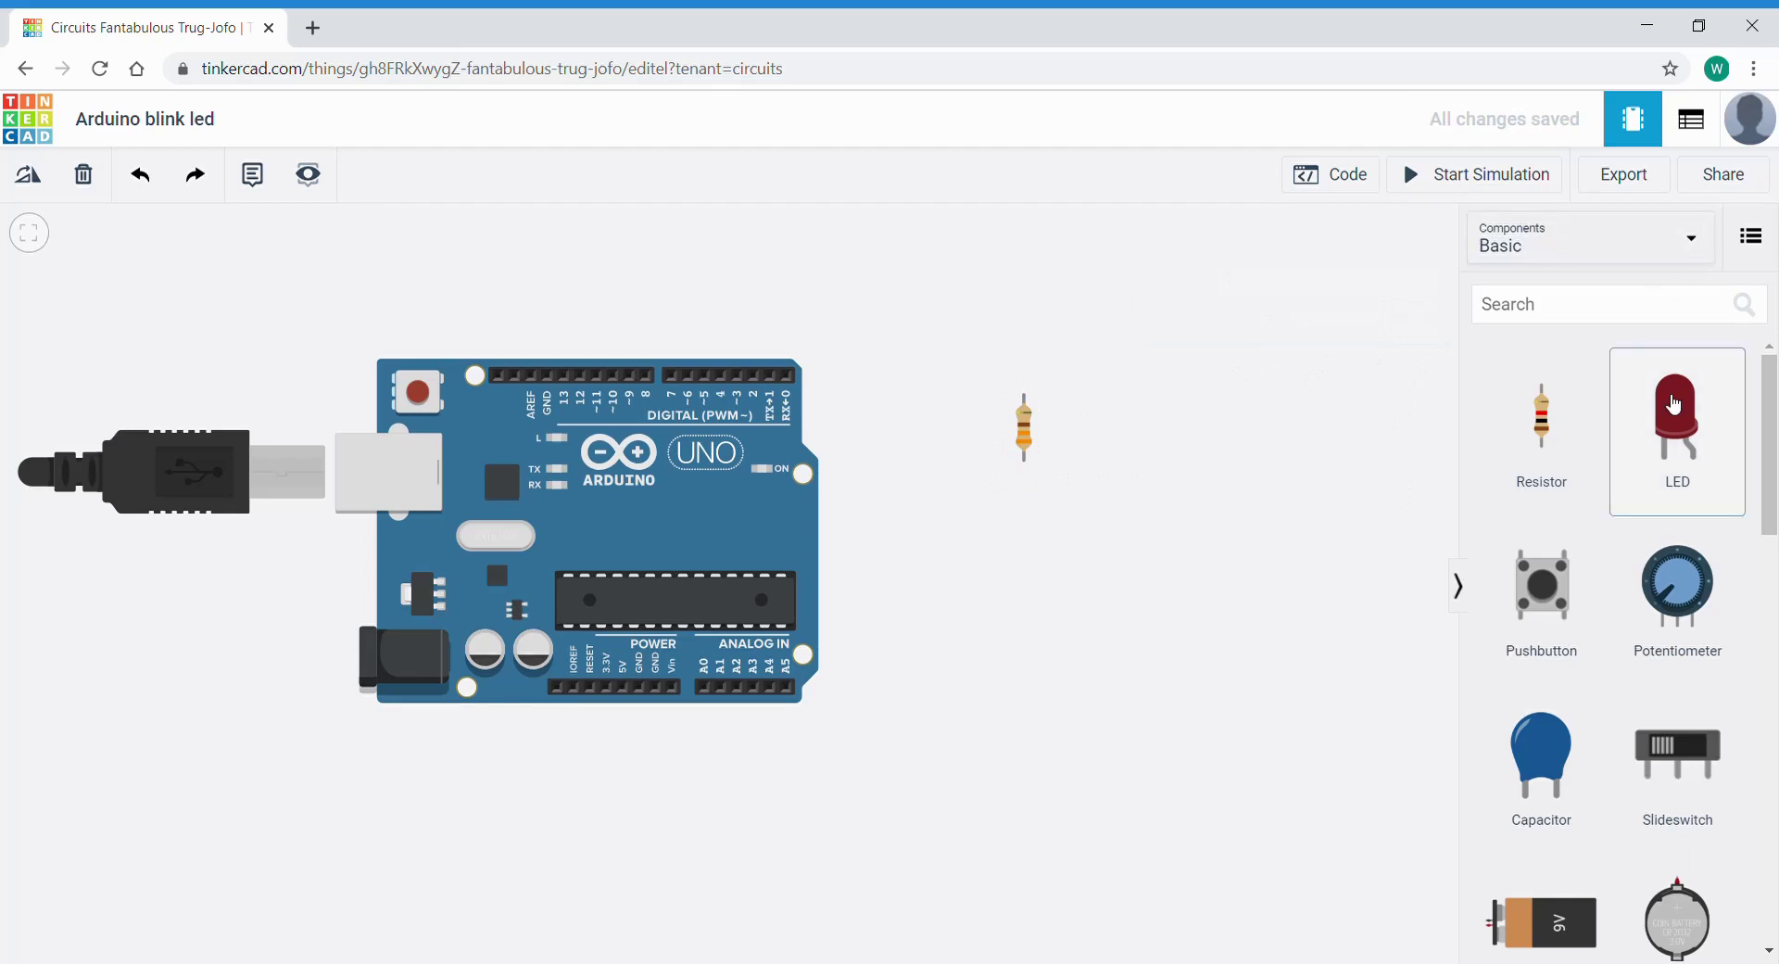
Add an LED, rotate it to lie horizontally, and move it under the resistor's lower end.
drag(1672, 408, 984, 582)
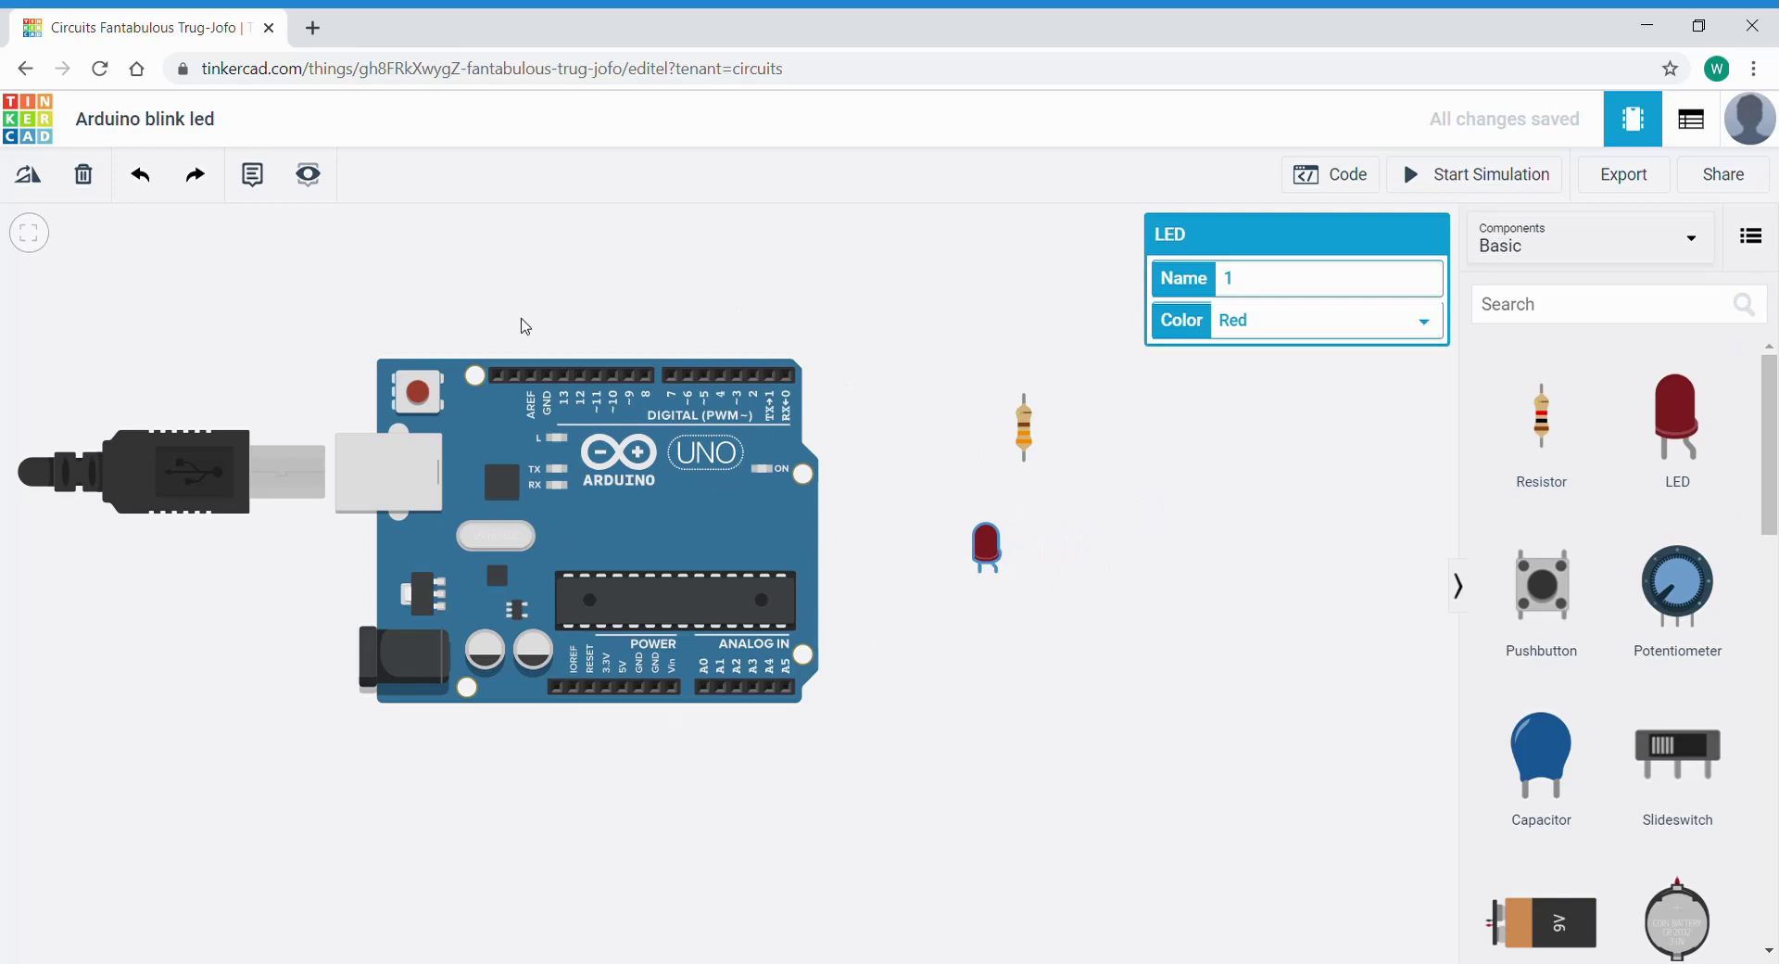
click(42, 177)
click(42, 178)
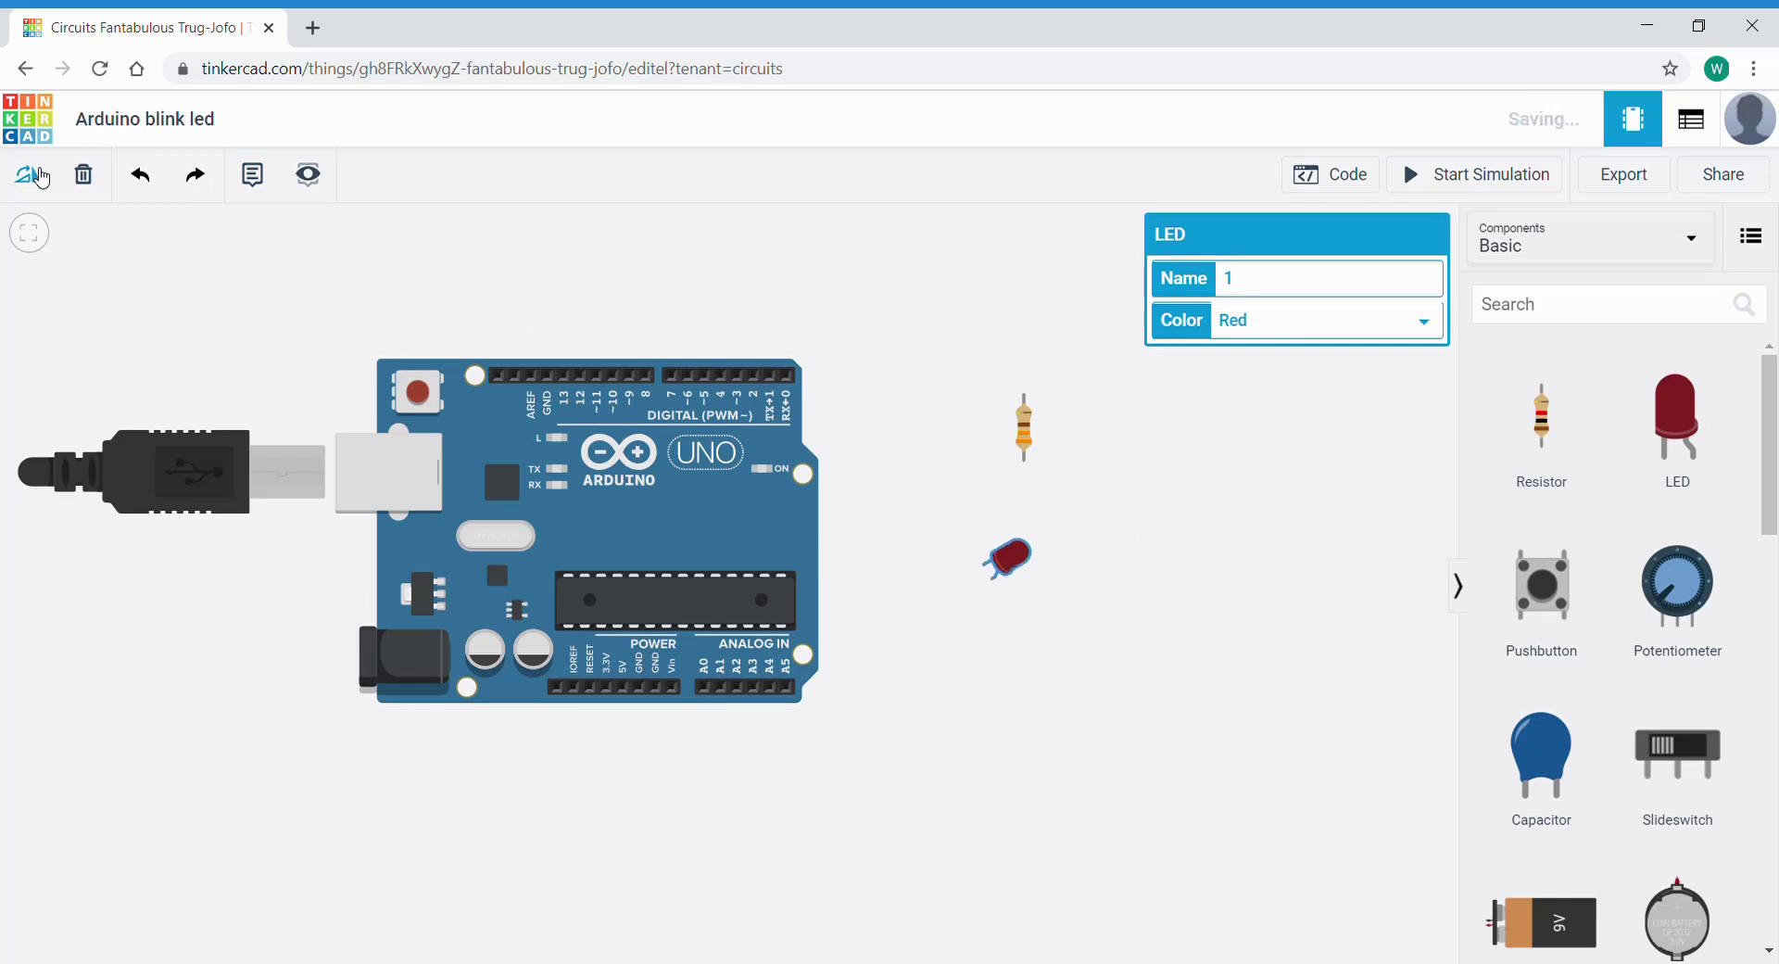
click(41, 178)
click(41, 178)
click(41, 178)
click(42, 178)
click(42, 177)
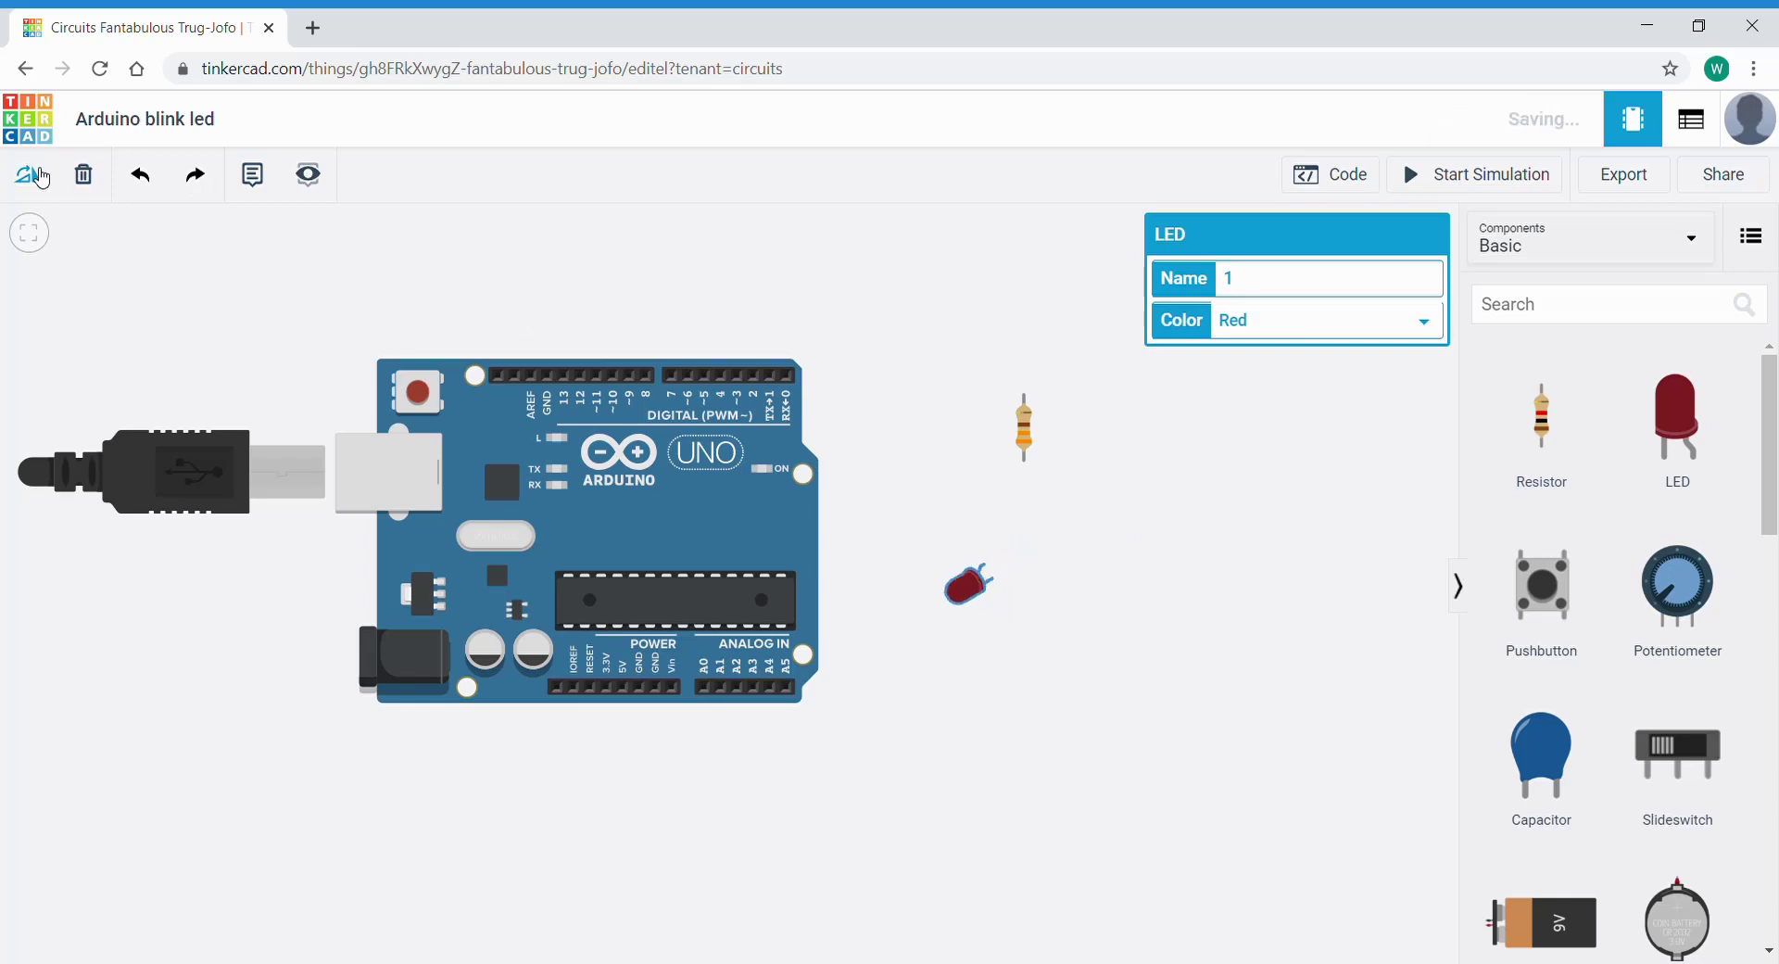
click(41, 178)
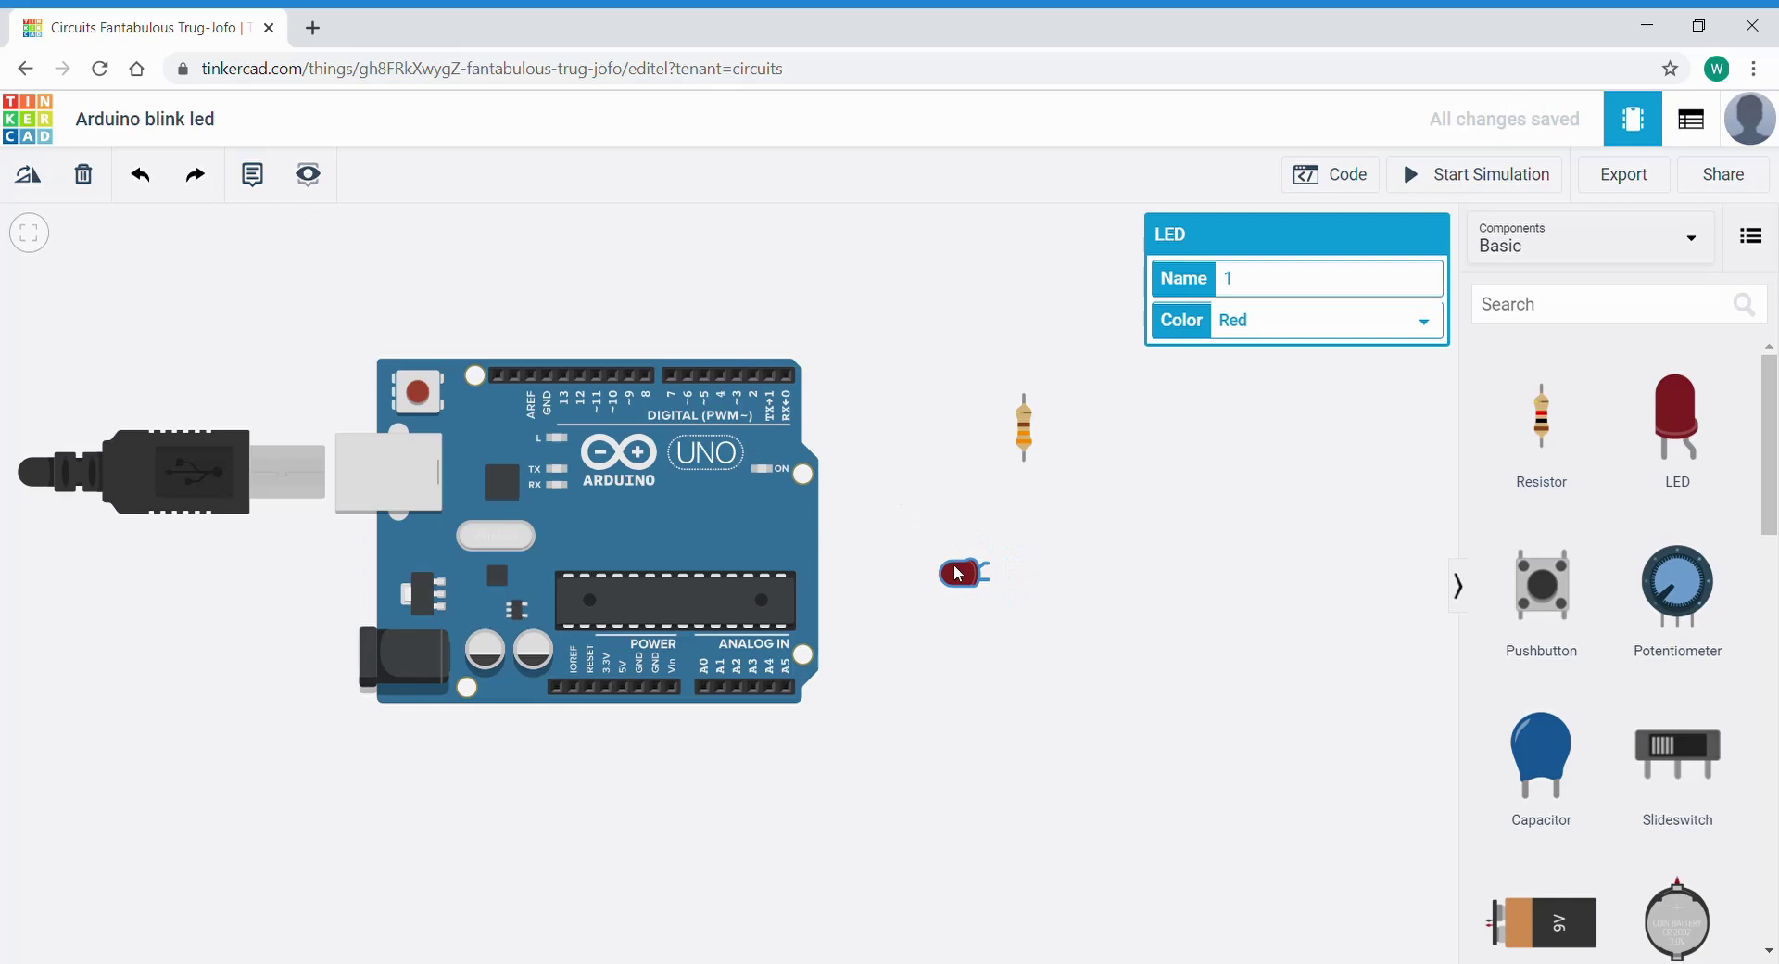
drag(964, 578, 999, 505)
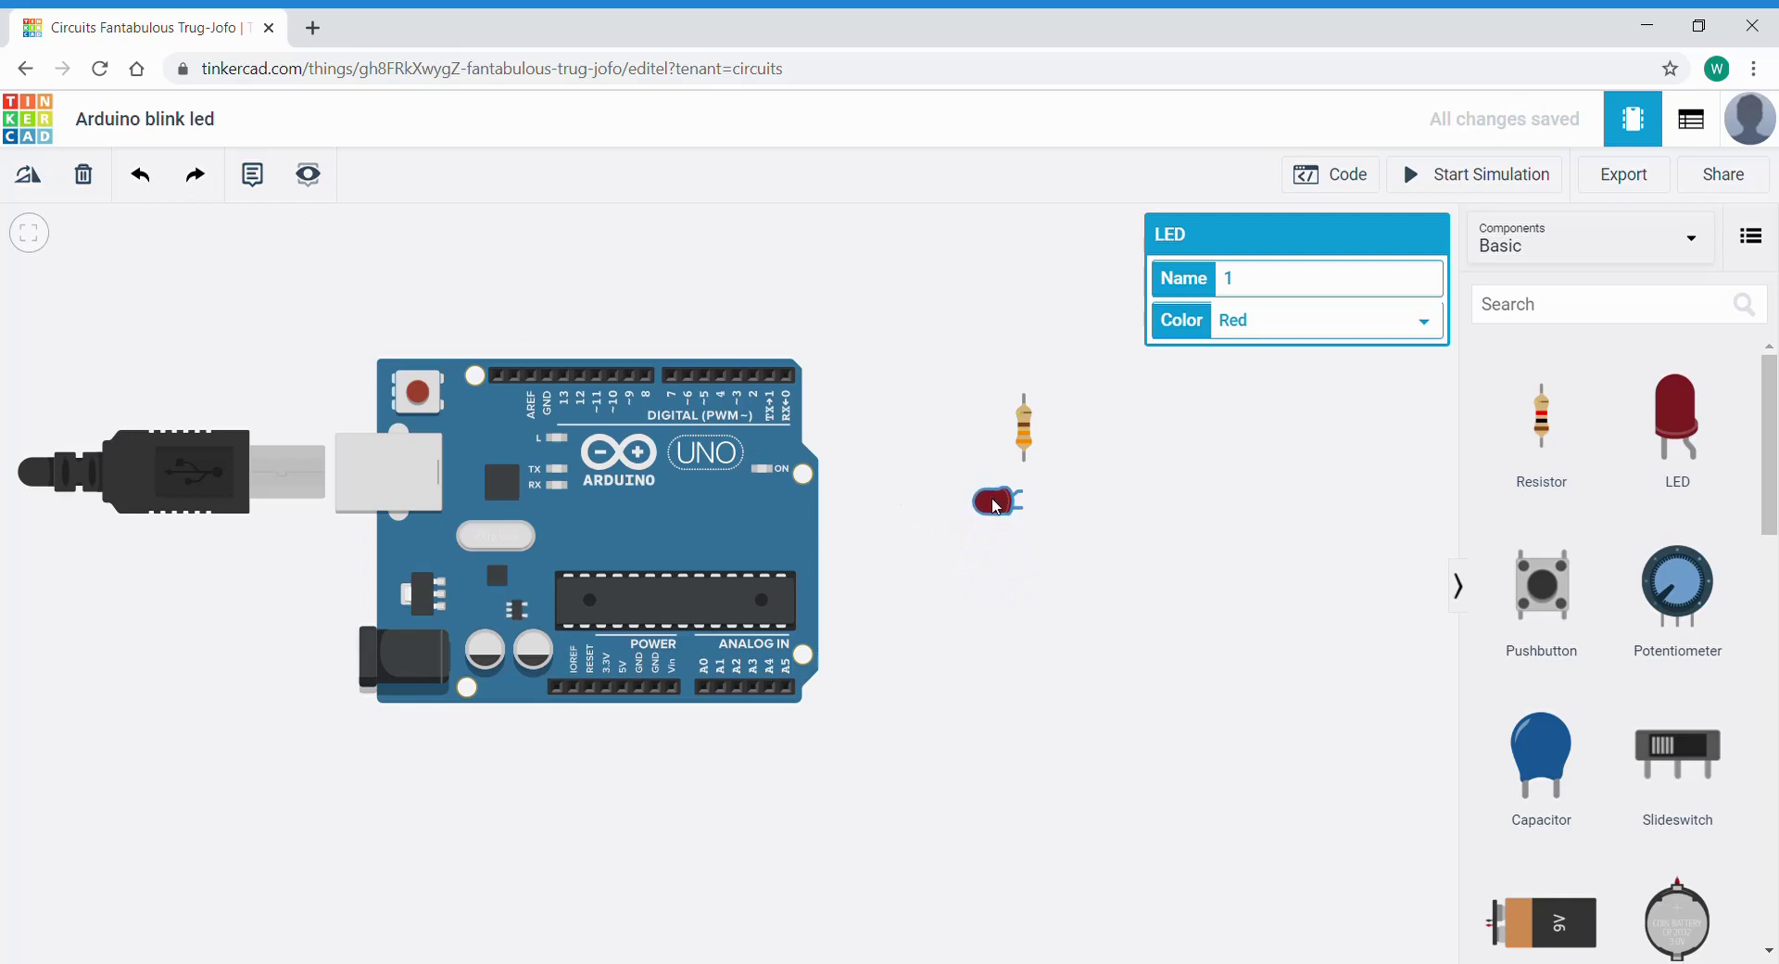
Wire the resistor's lower terminal to the LED anode.
click(1174, 505)
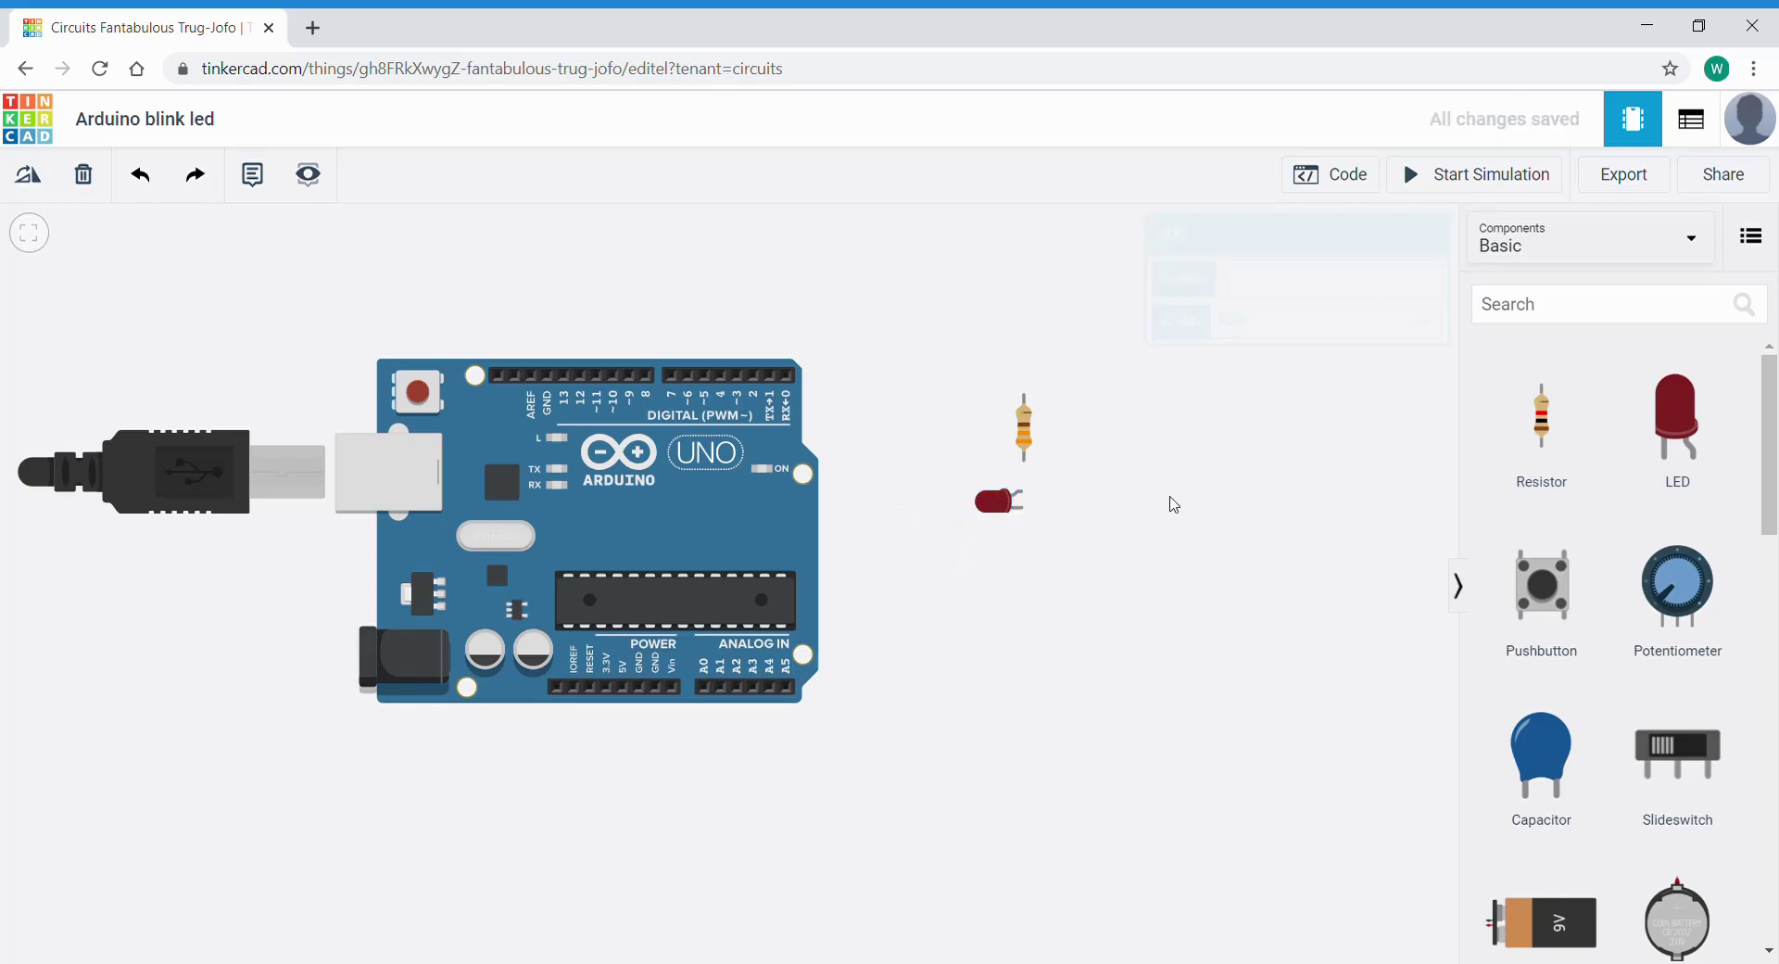
click(1028, 463)
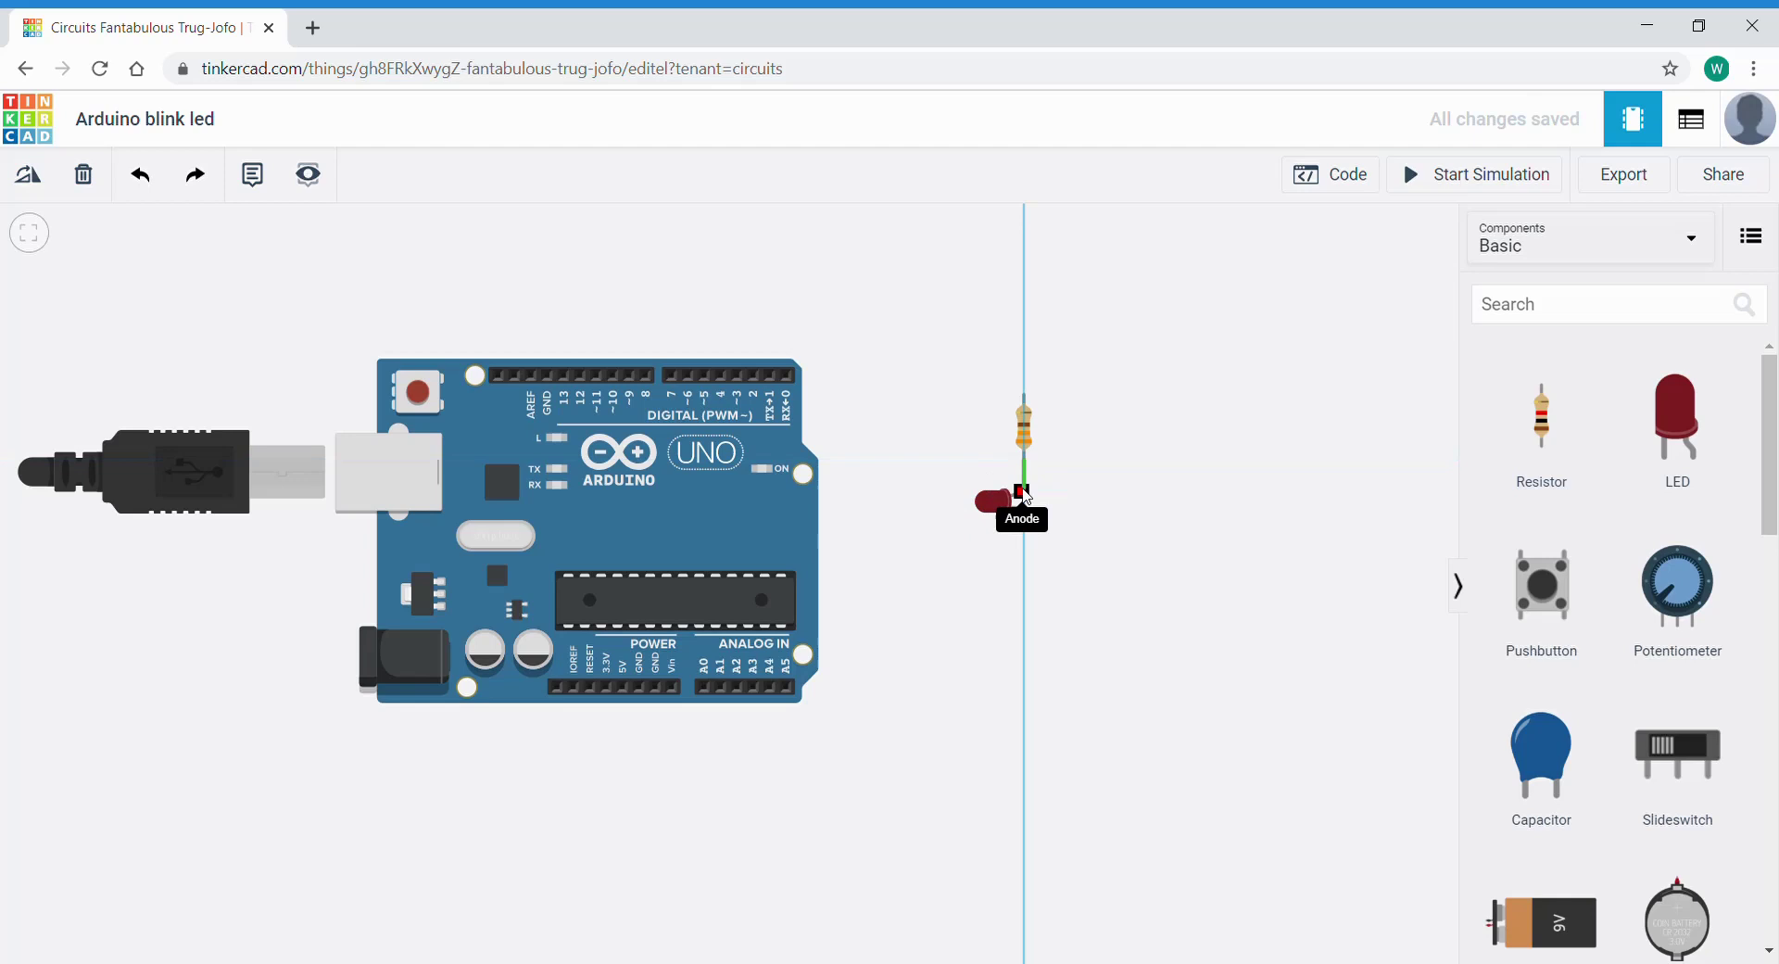
click(1026, 497)
click(1071, 500)
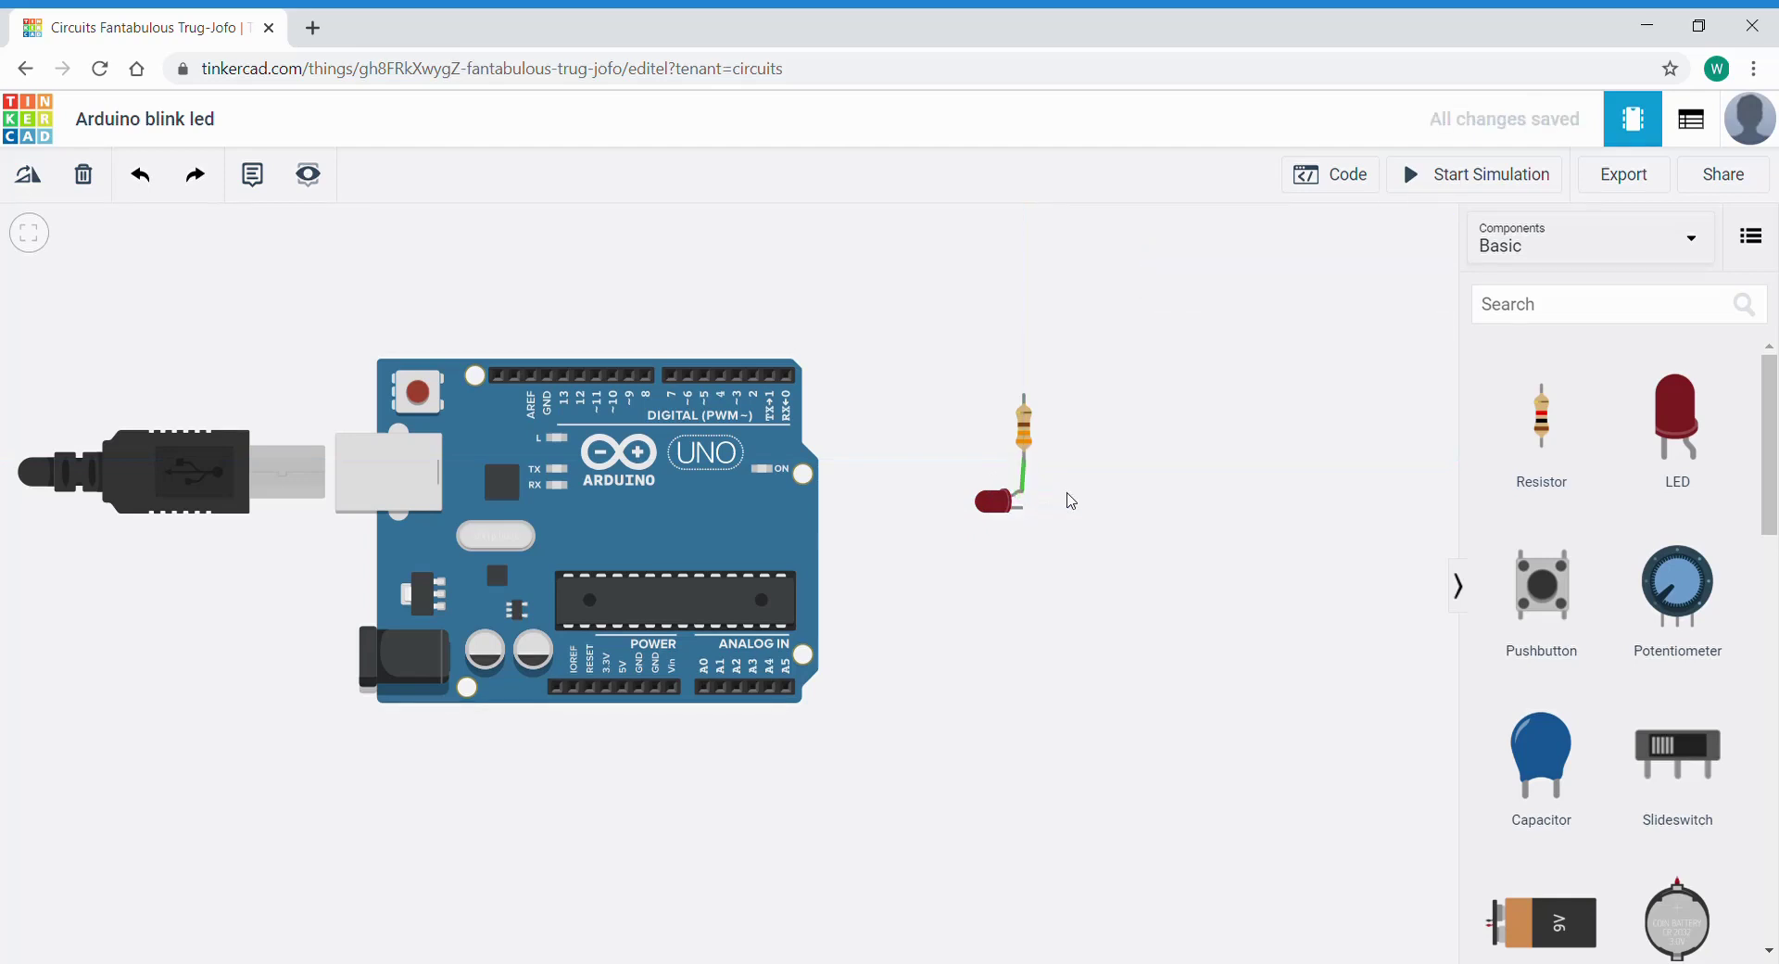
click(1025, 477)
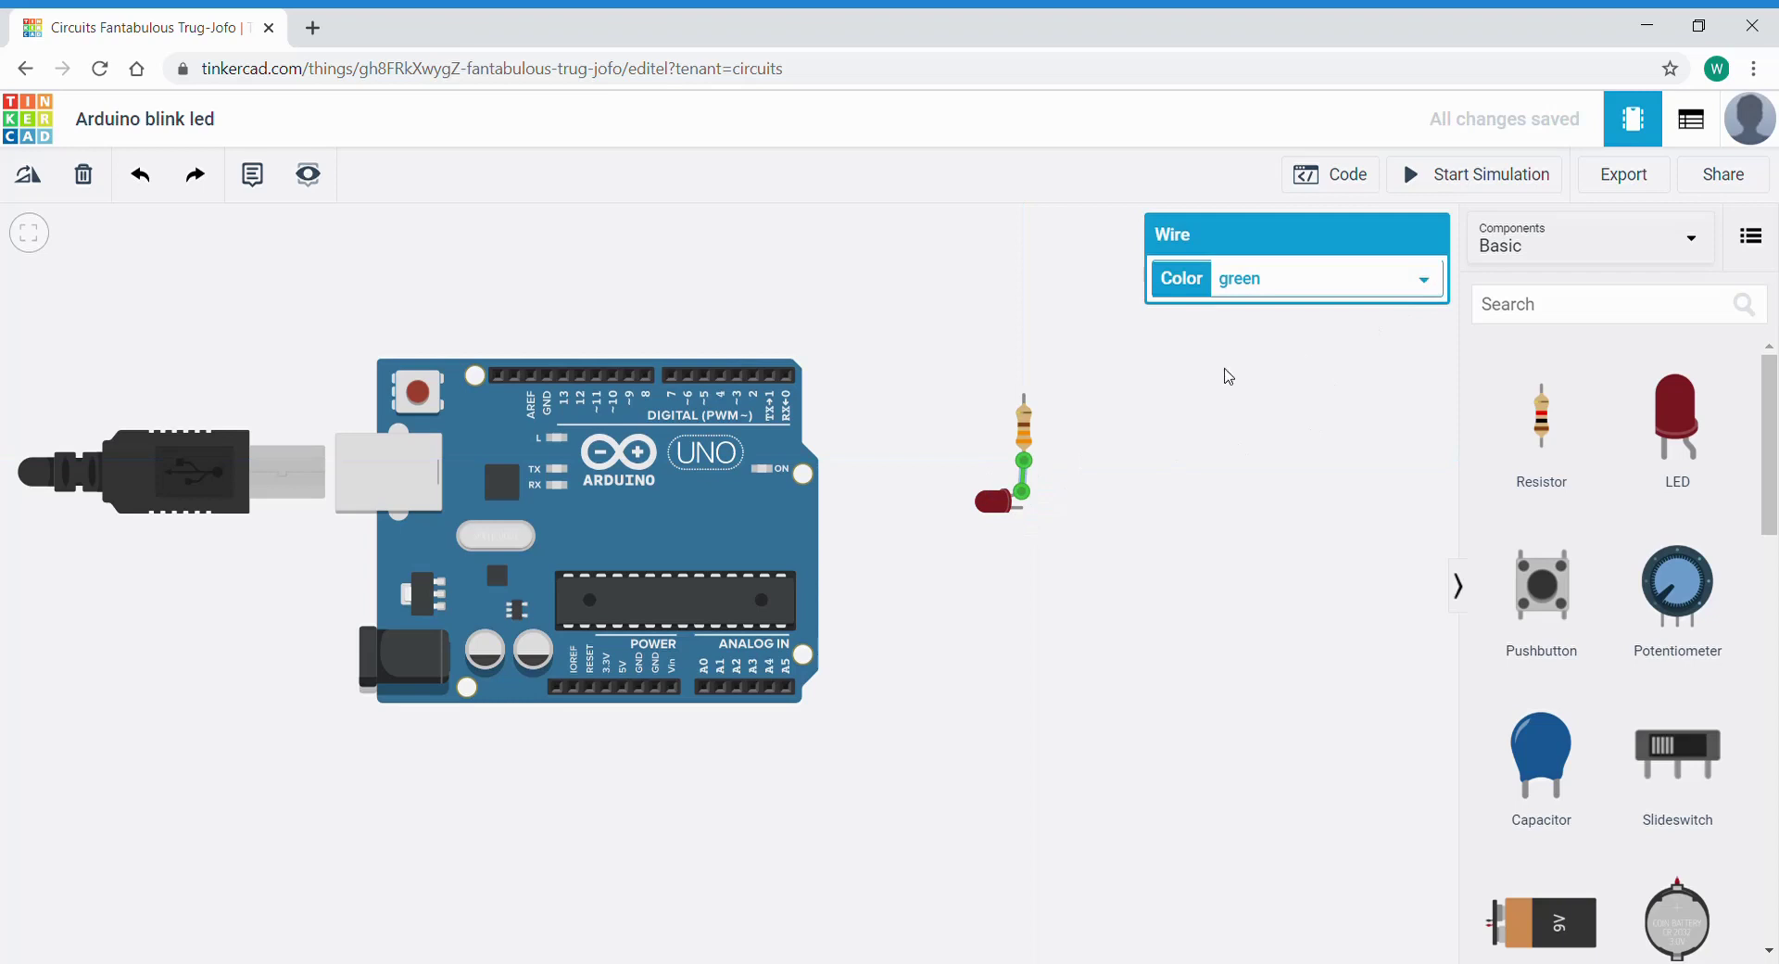
click(1113, 453)
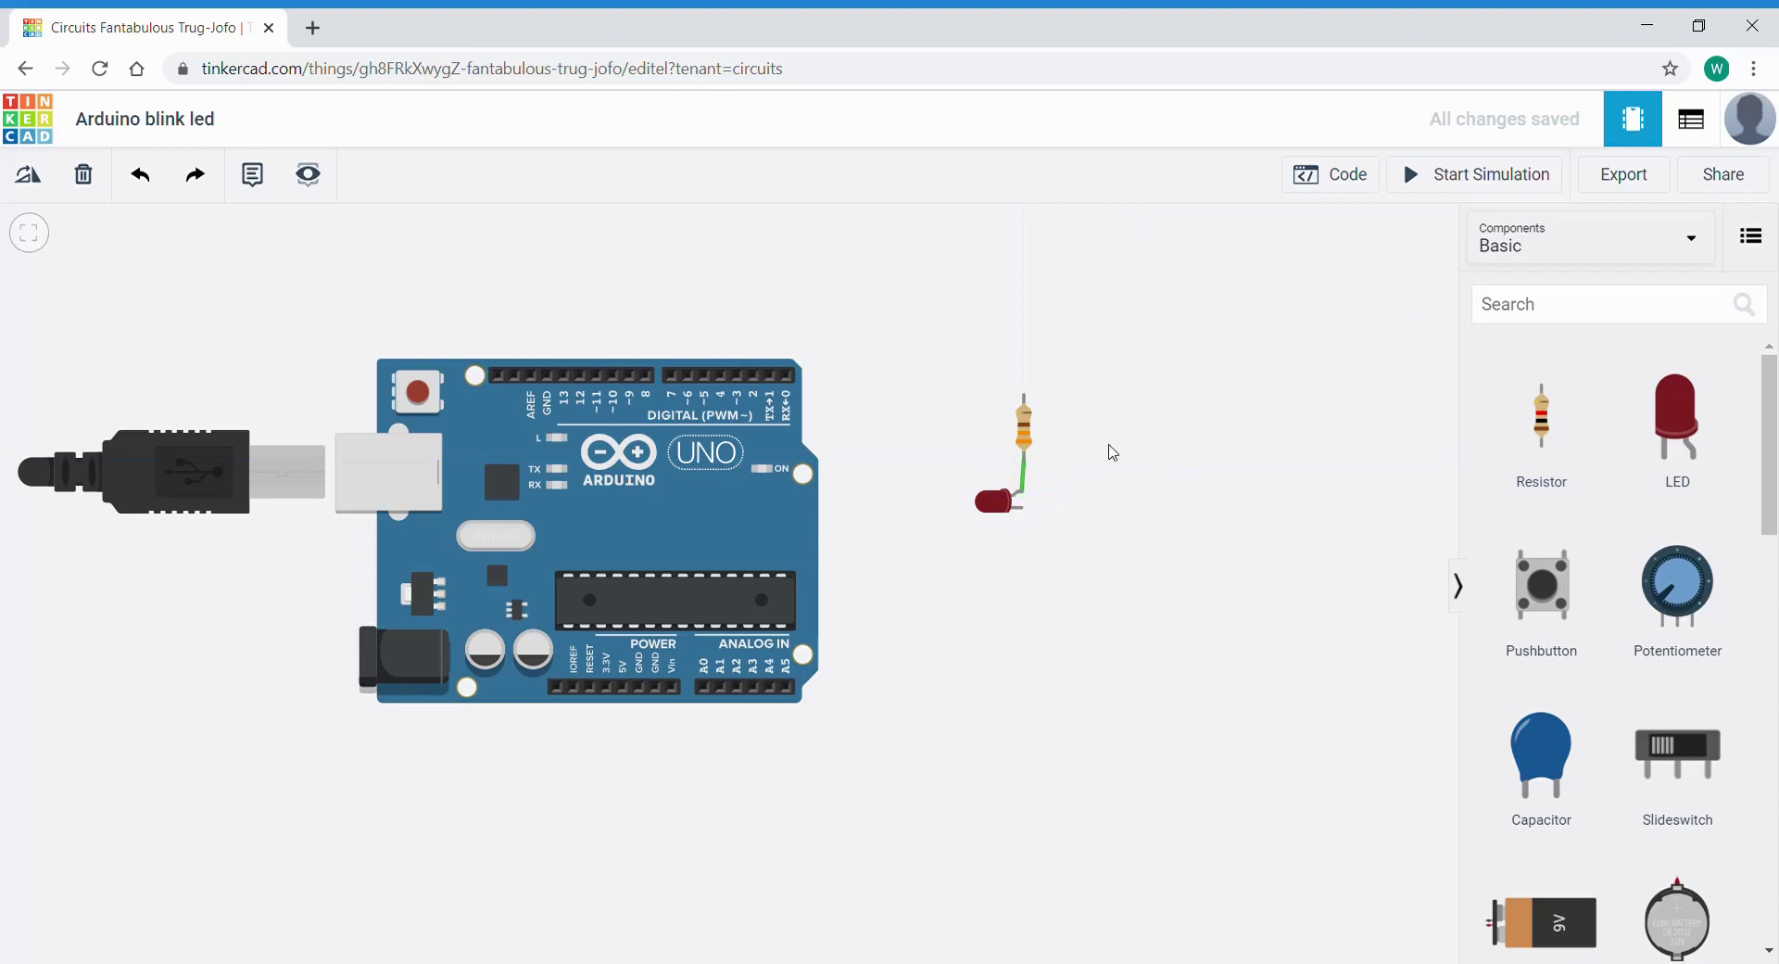
Wire the LED cathode to the Arduino GND pin, bending the wire below the LED.
click(1023, 508)
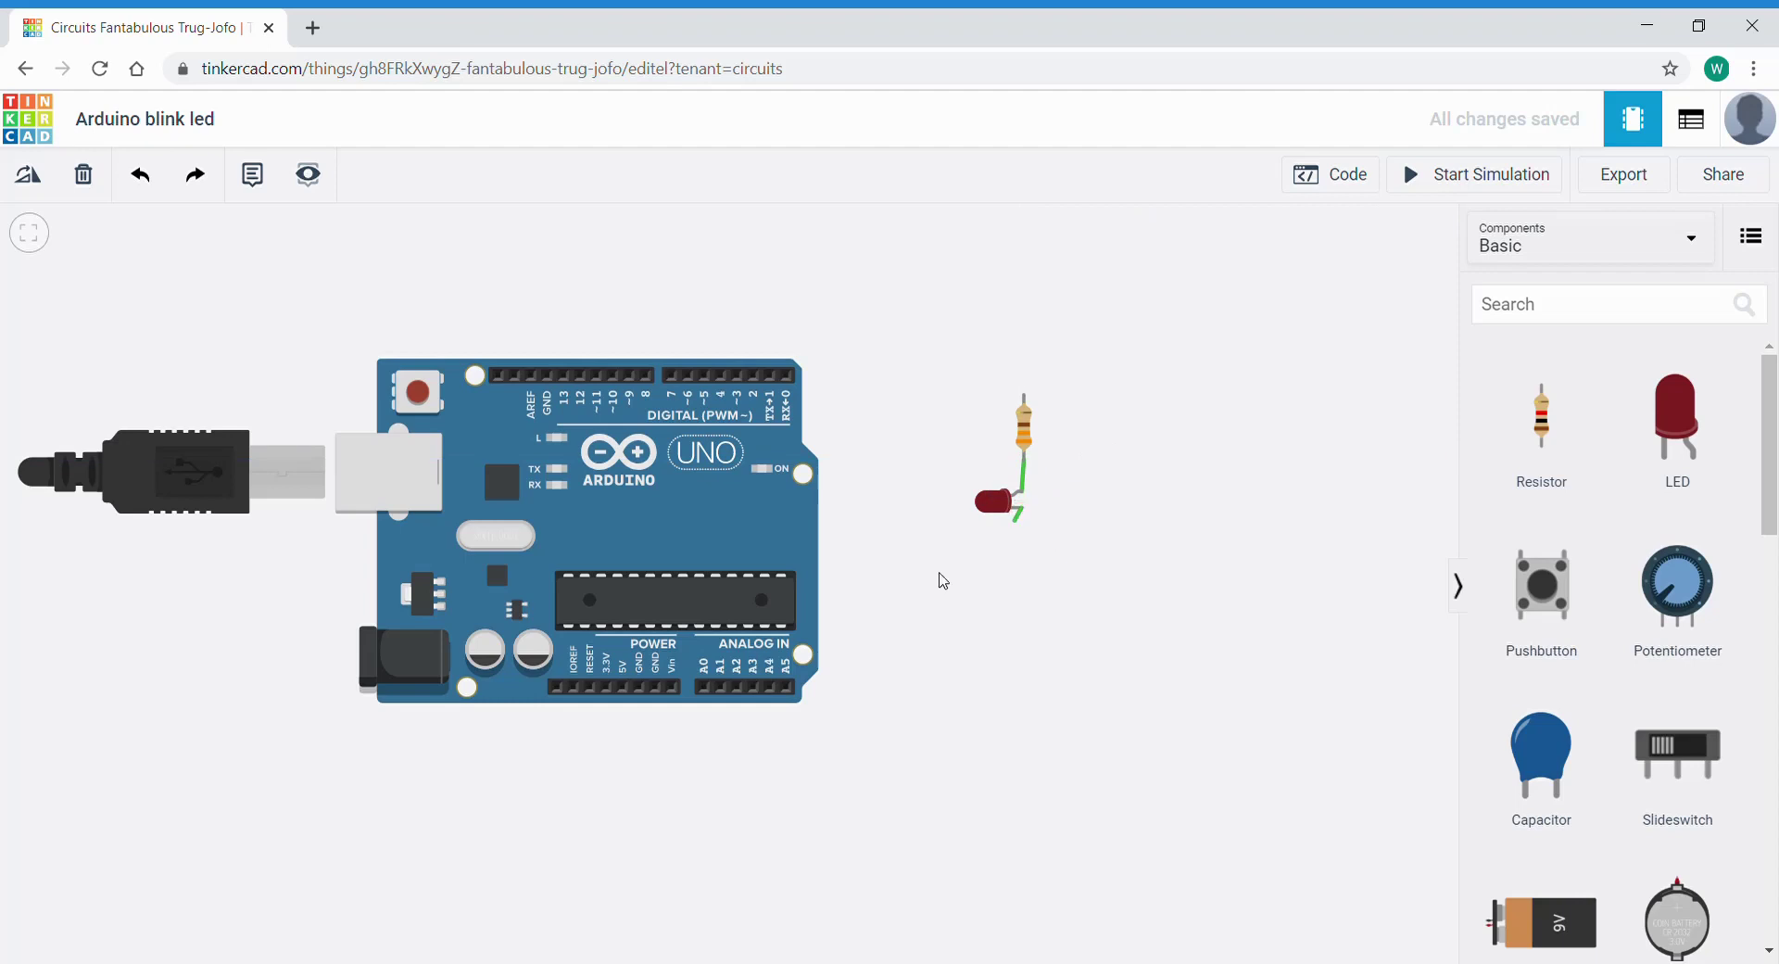
click(658, 689)
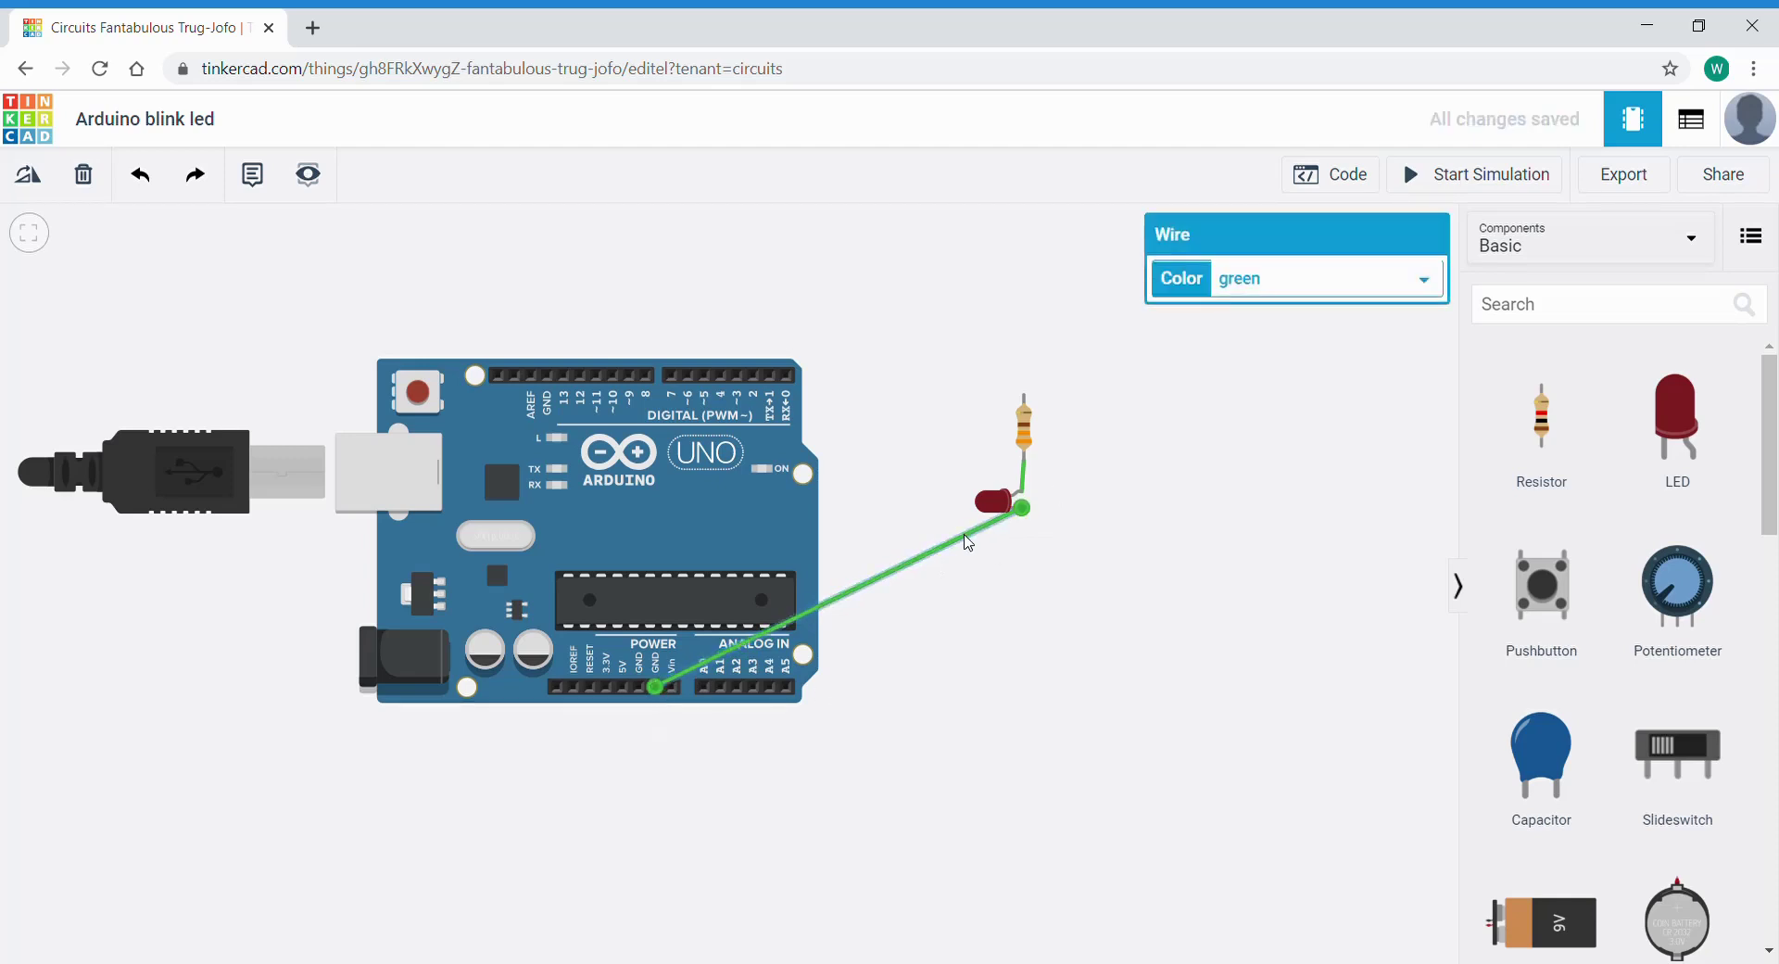
drag(960, 536, 1024, 749)
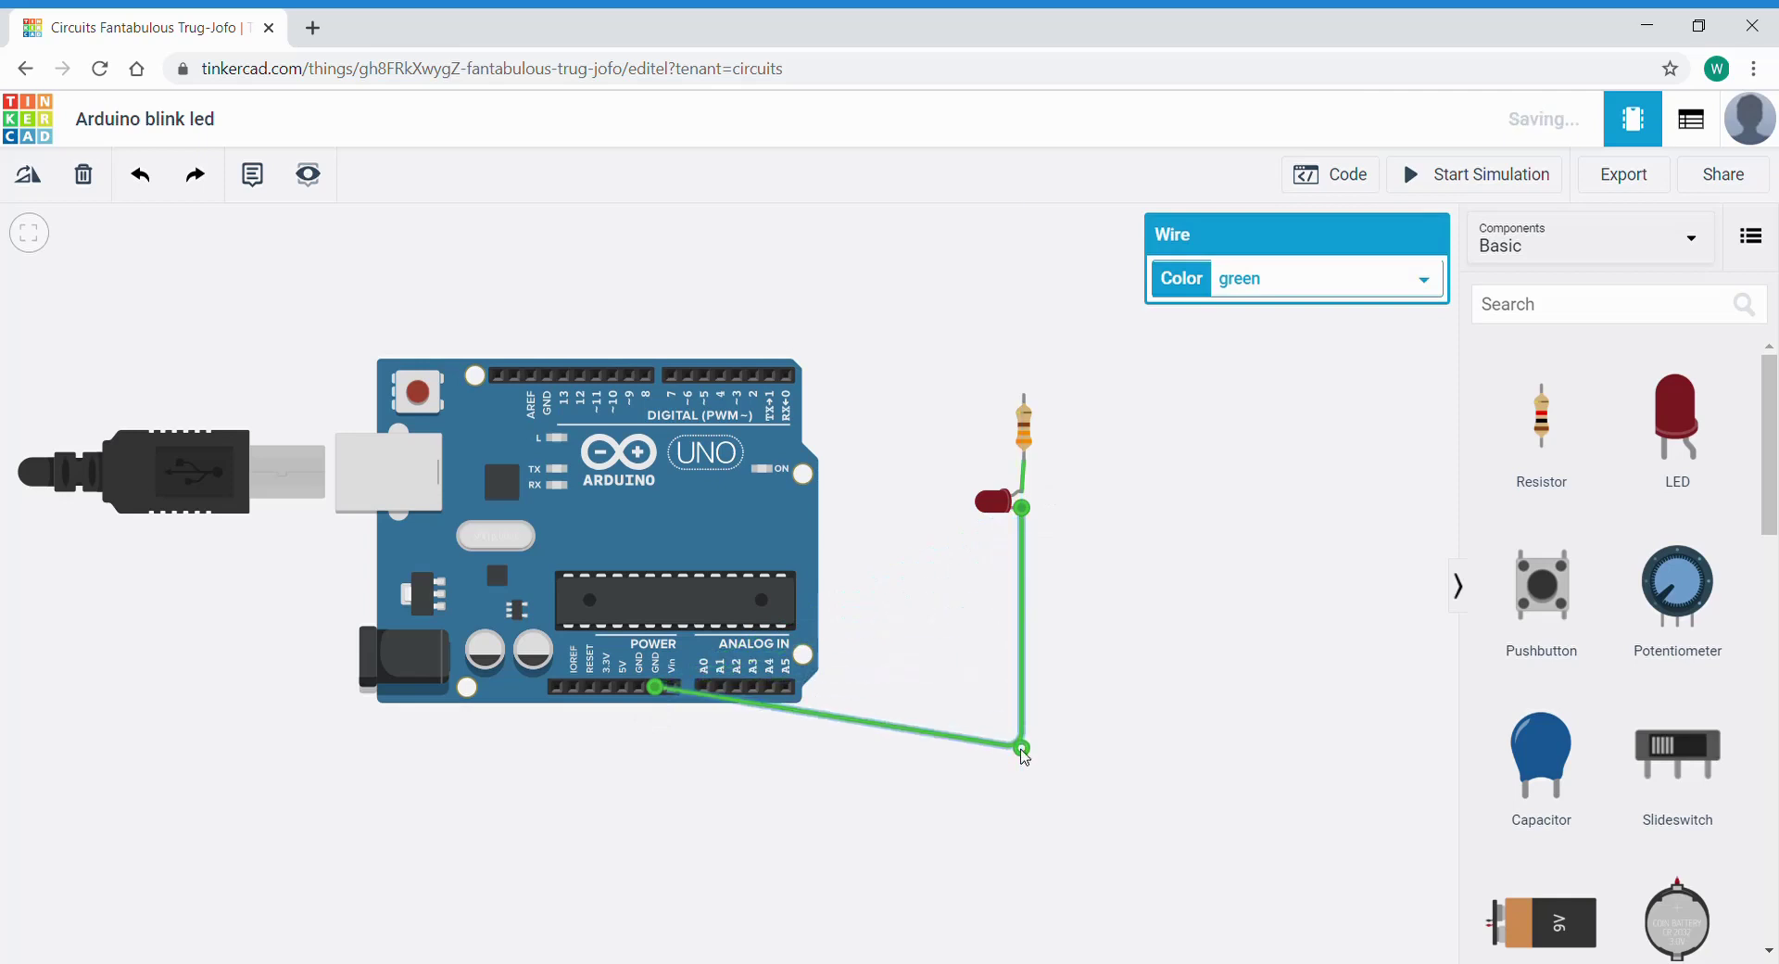
drag(806, 716, 658, 758)
click(823, 840)
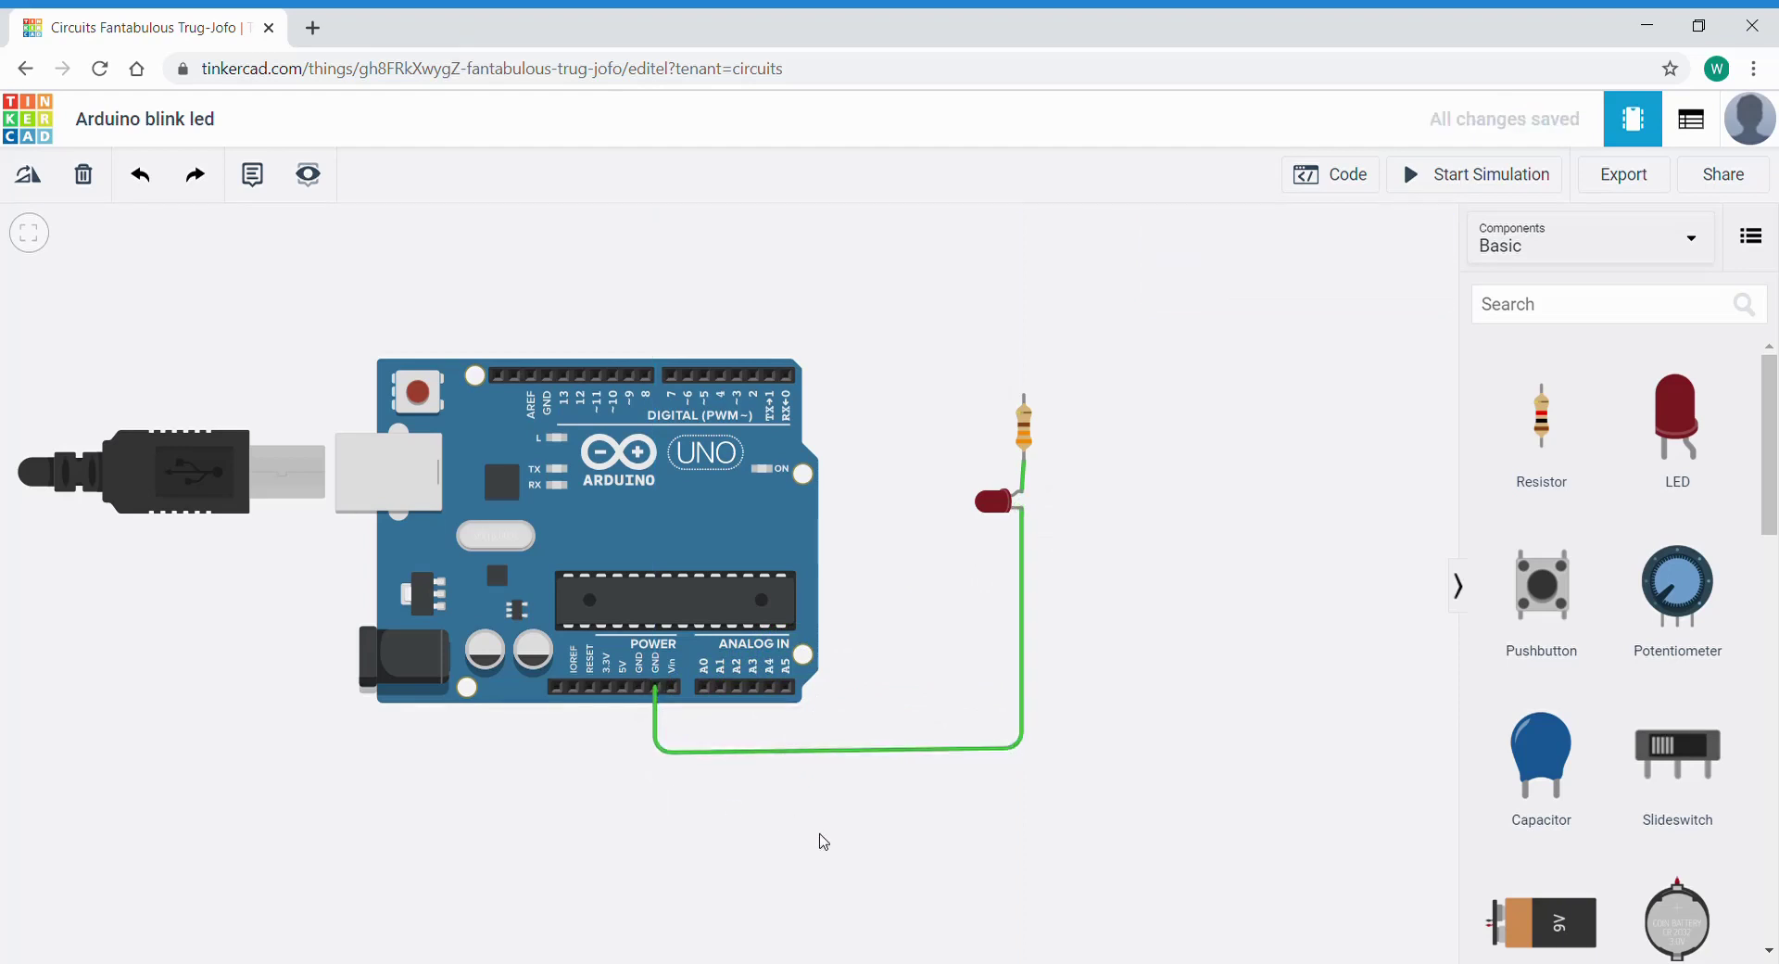
Change the GND-to-LED wire colour to black.
click(1024, 642)
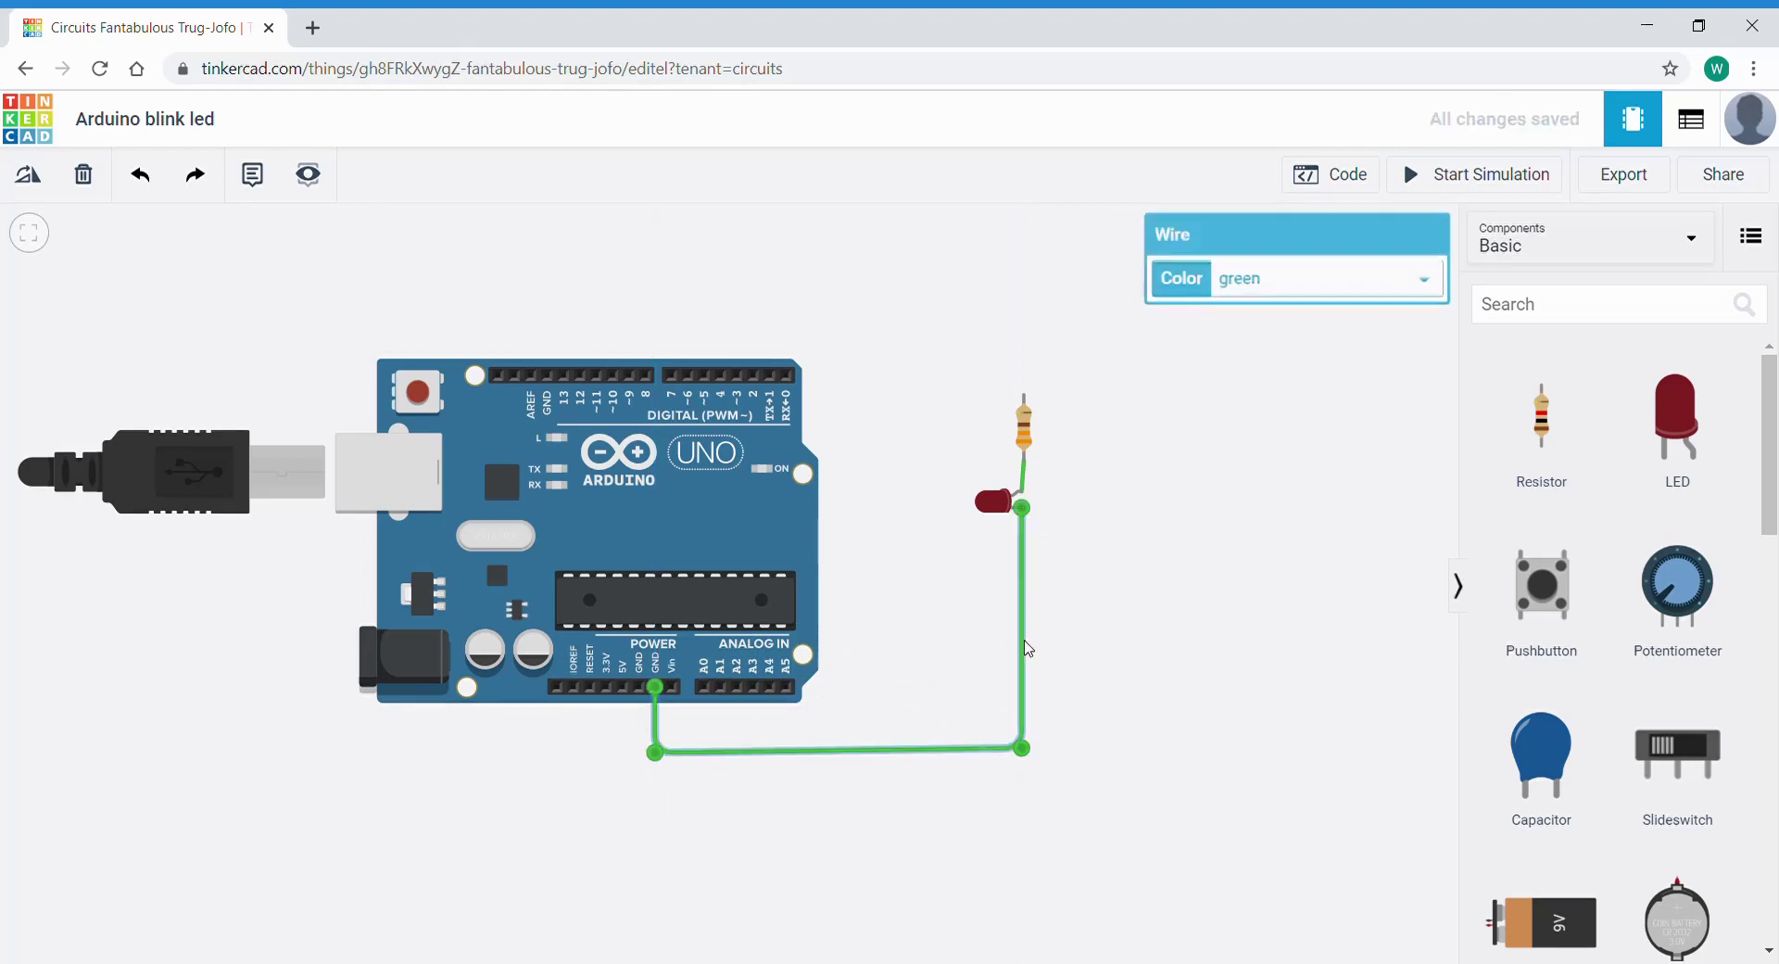
click(1432, 293)
click(1330, 317)
click(1243, 489)
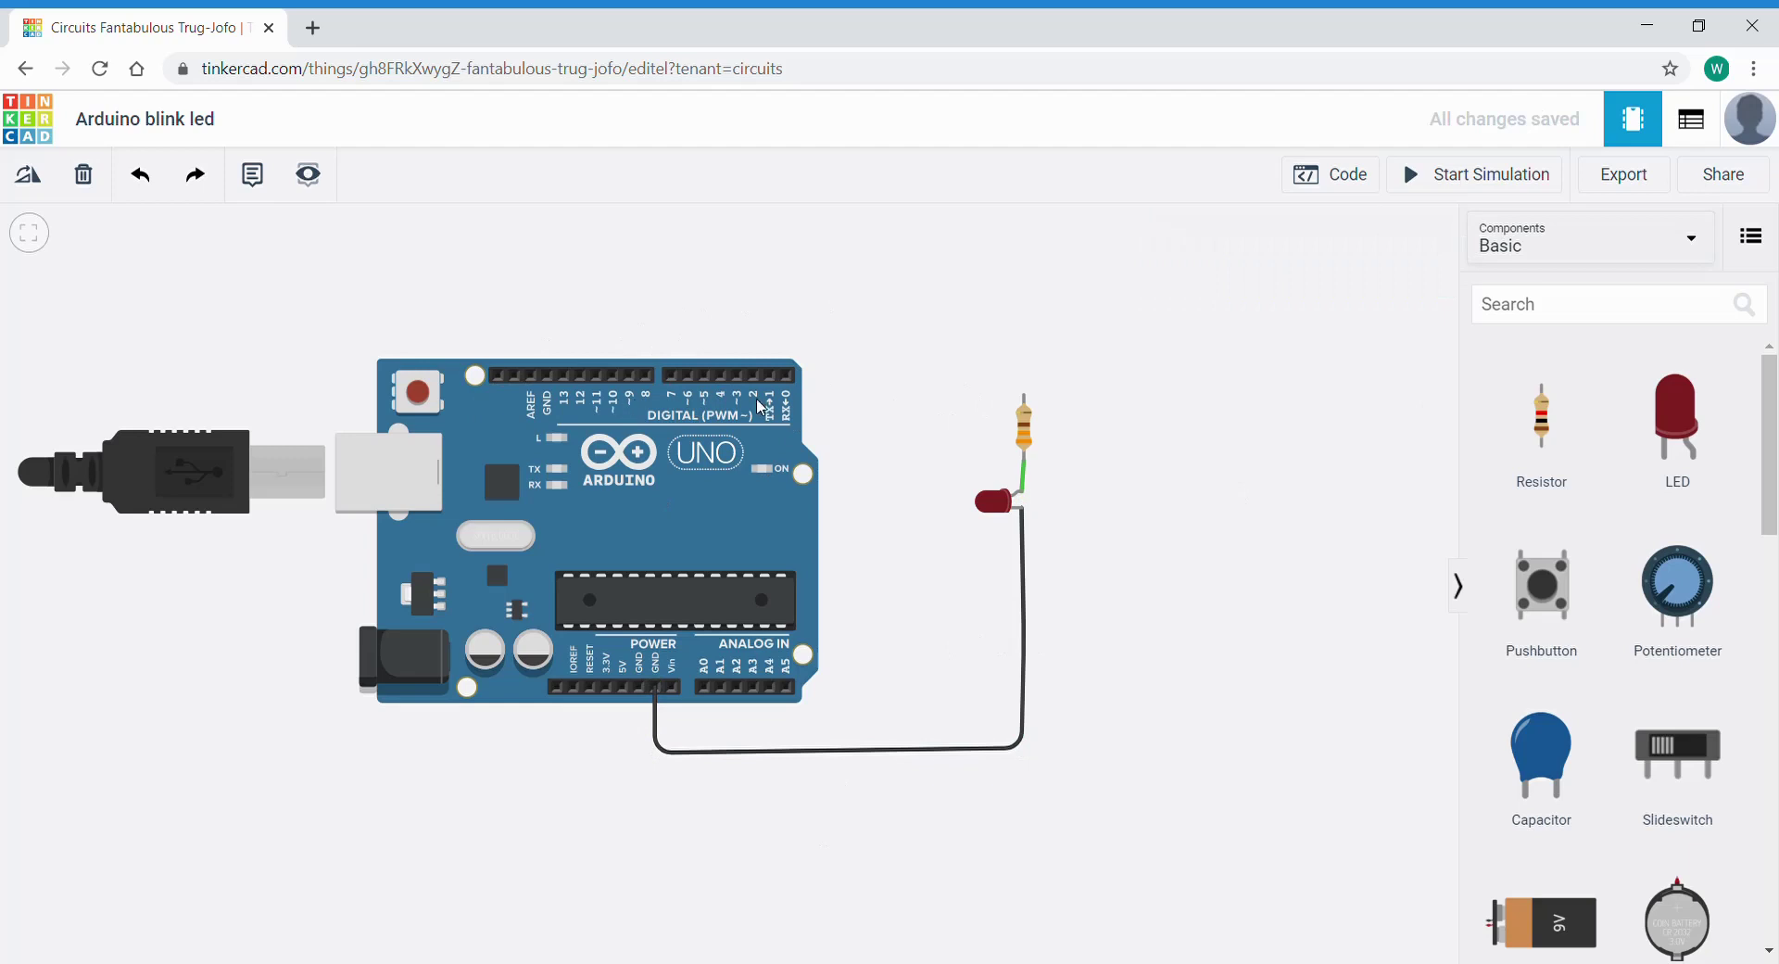
Wire Arduino pin 7 to the resistor's top terminal, routed upward with two bends.
click(673, 376)
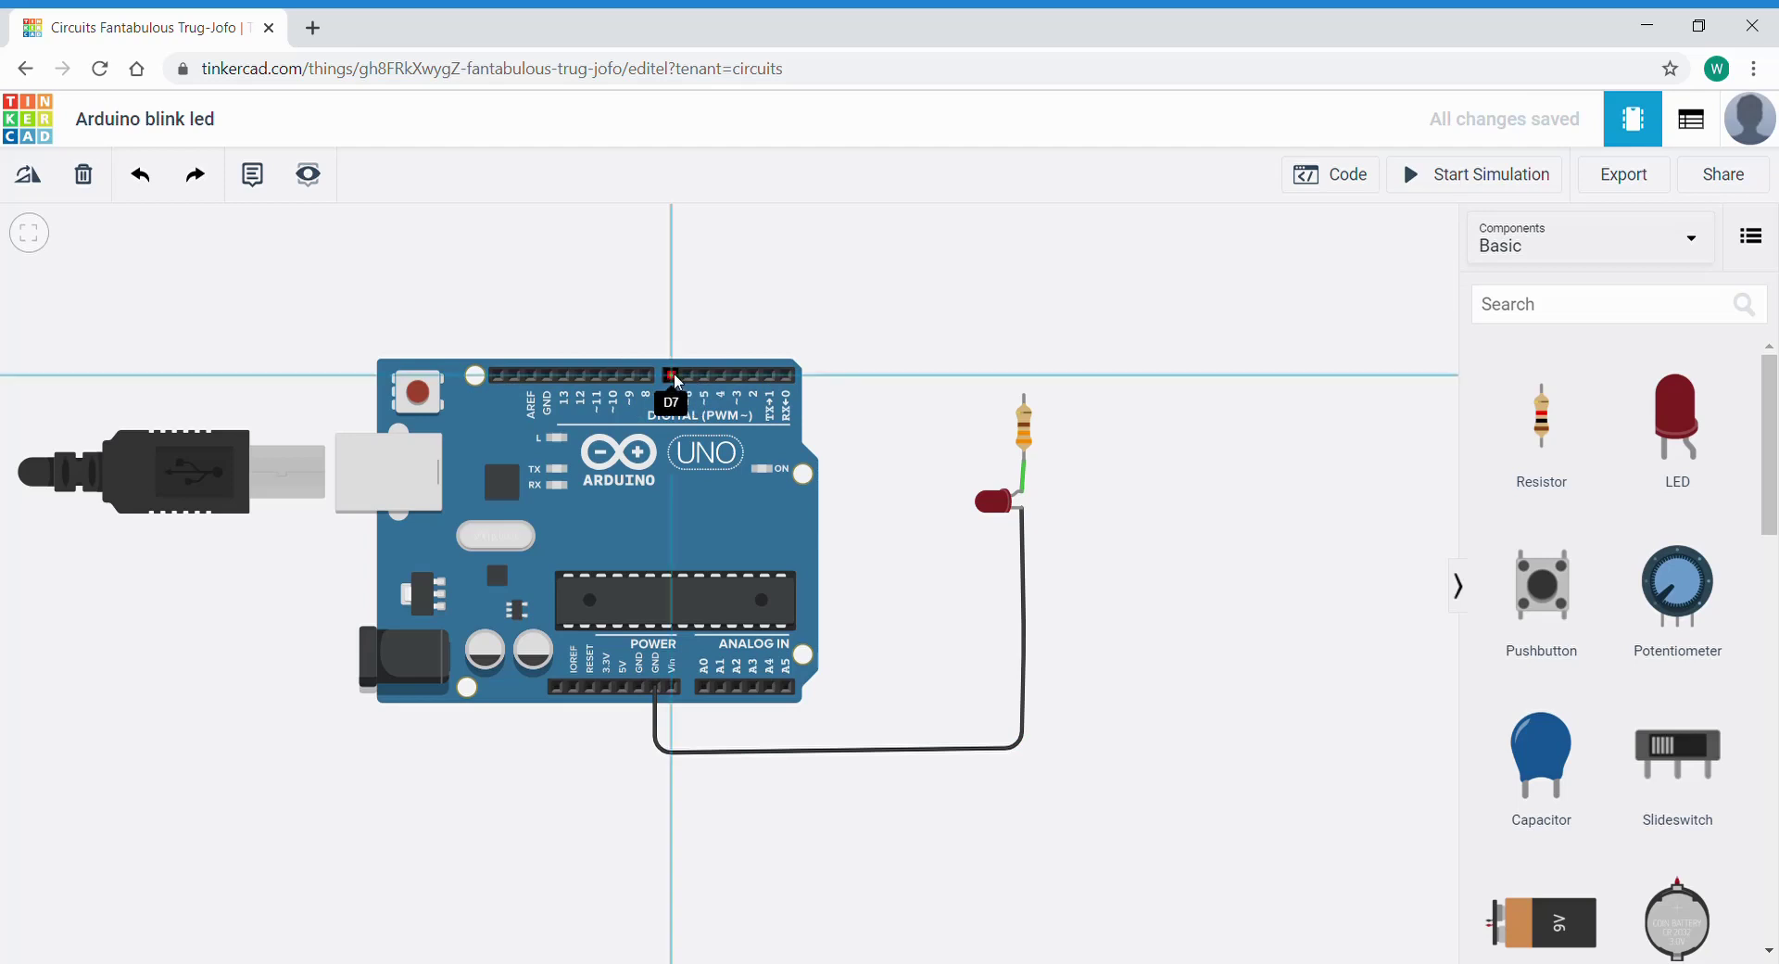
click(1026, 397)
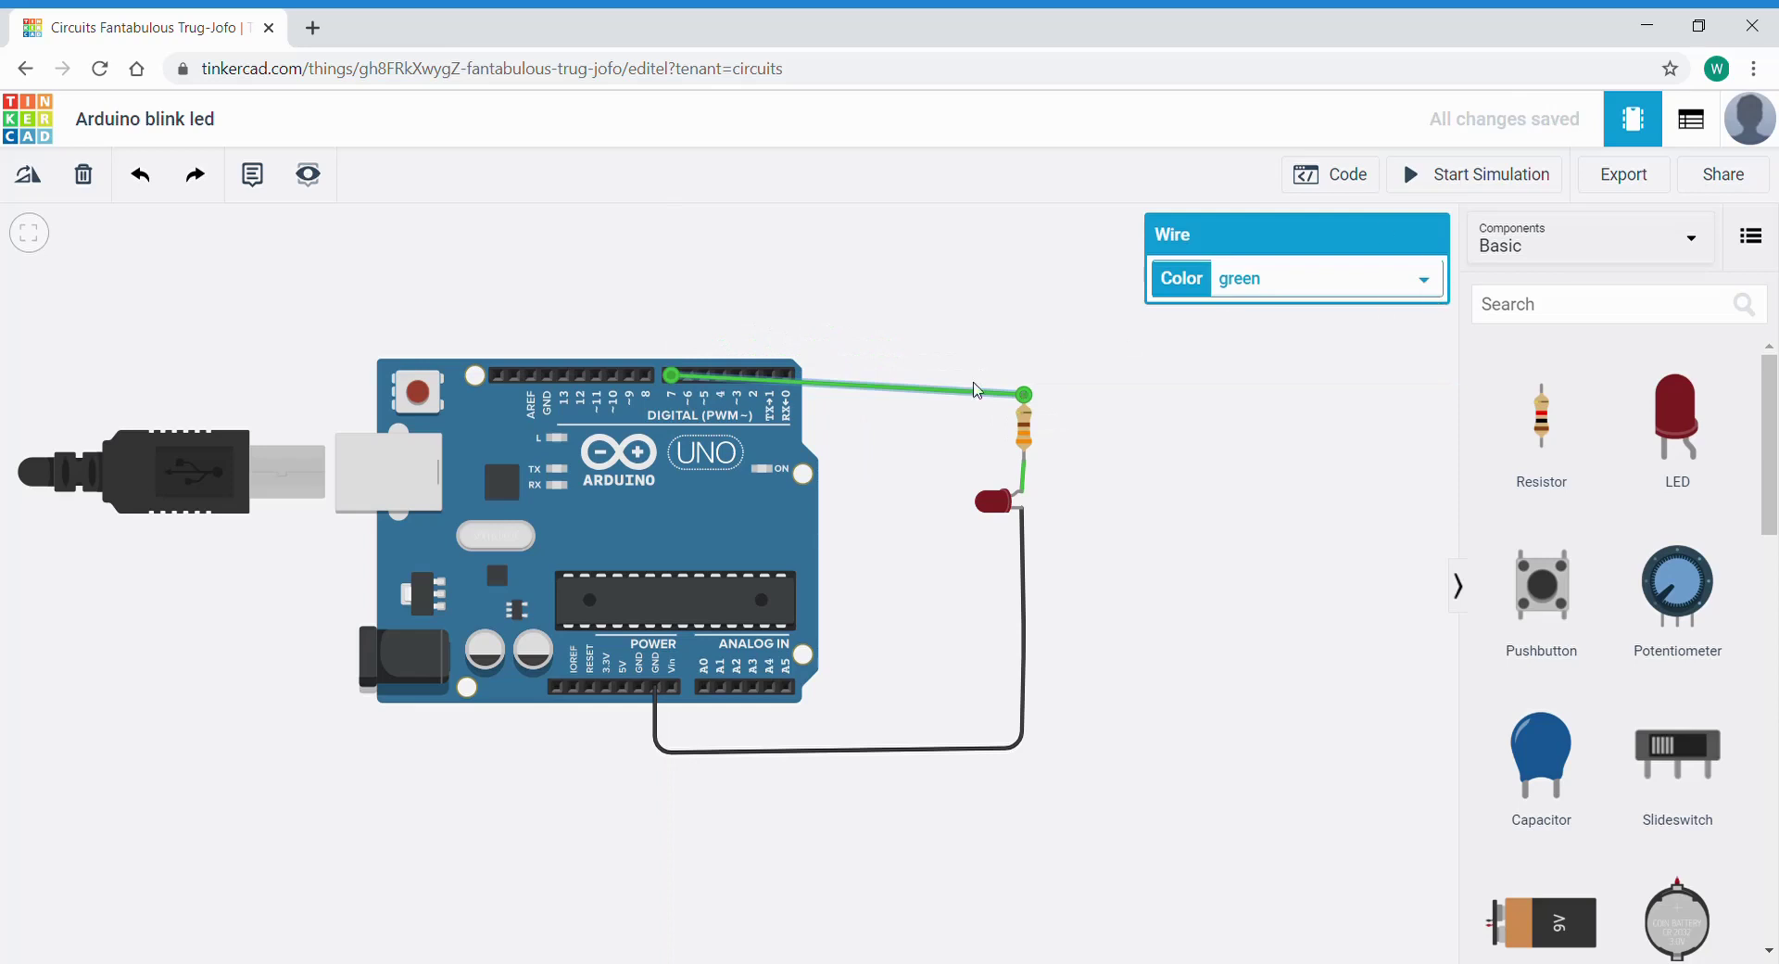
drag(969, 390, 1024, 288)
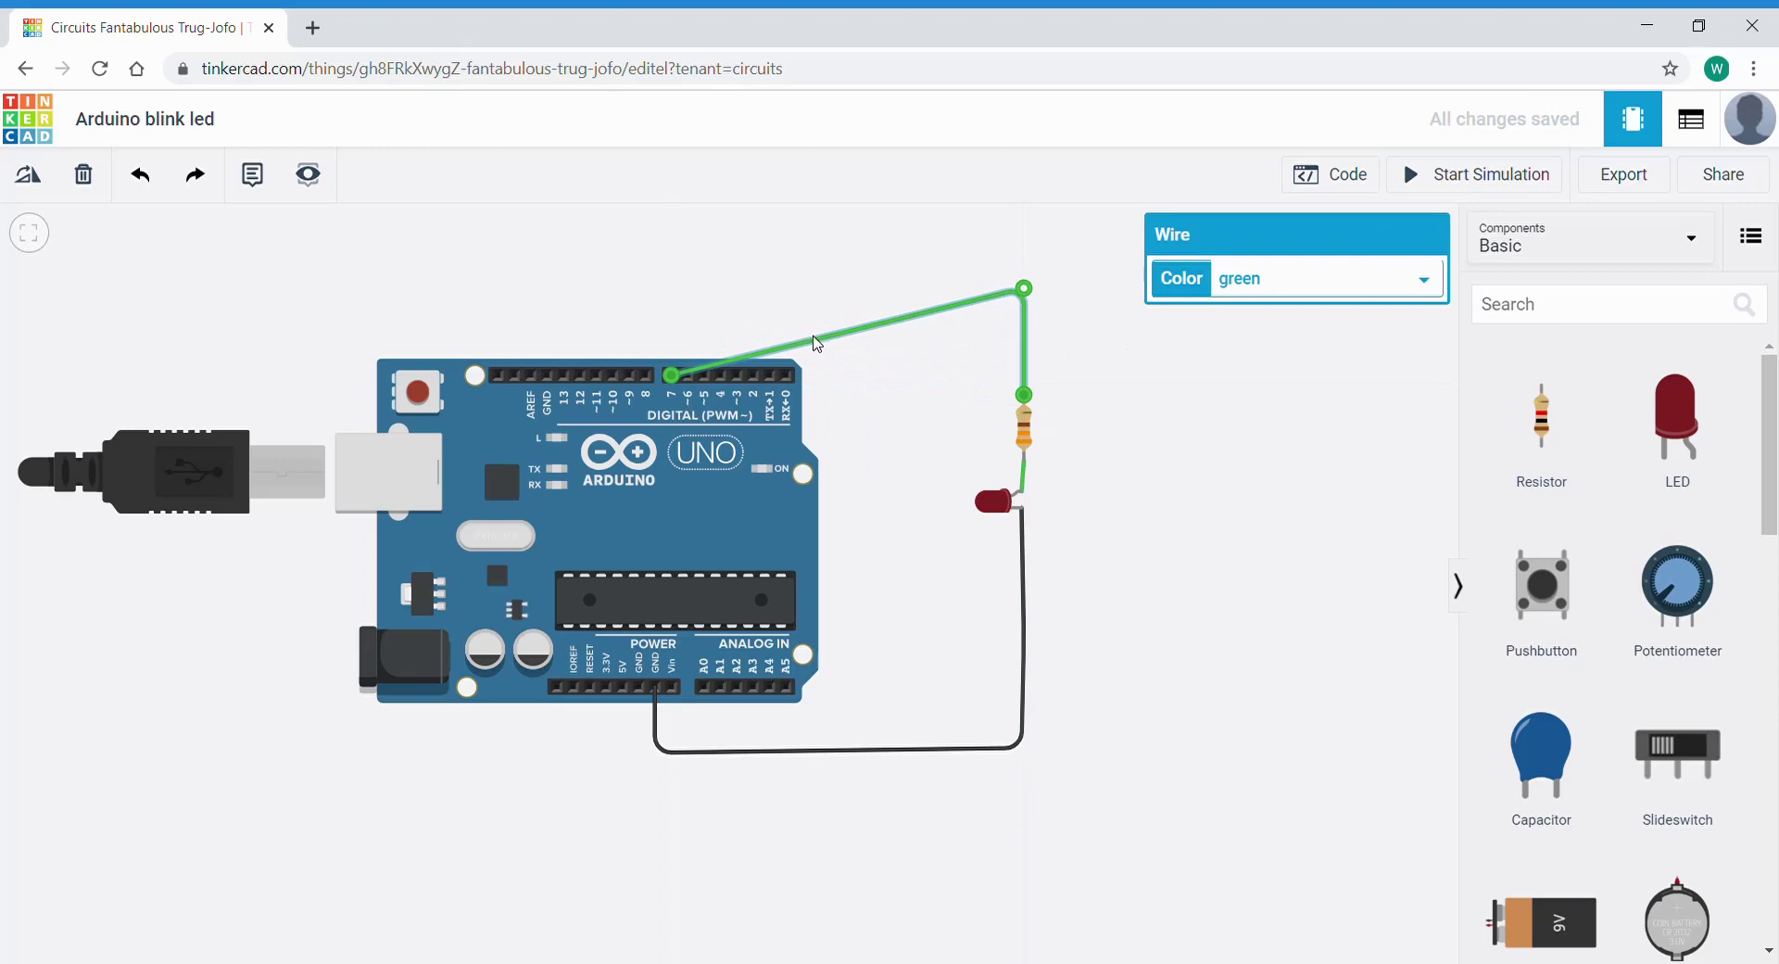
drag(816, 348, 671, 288)
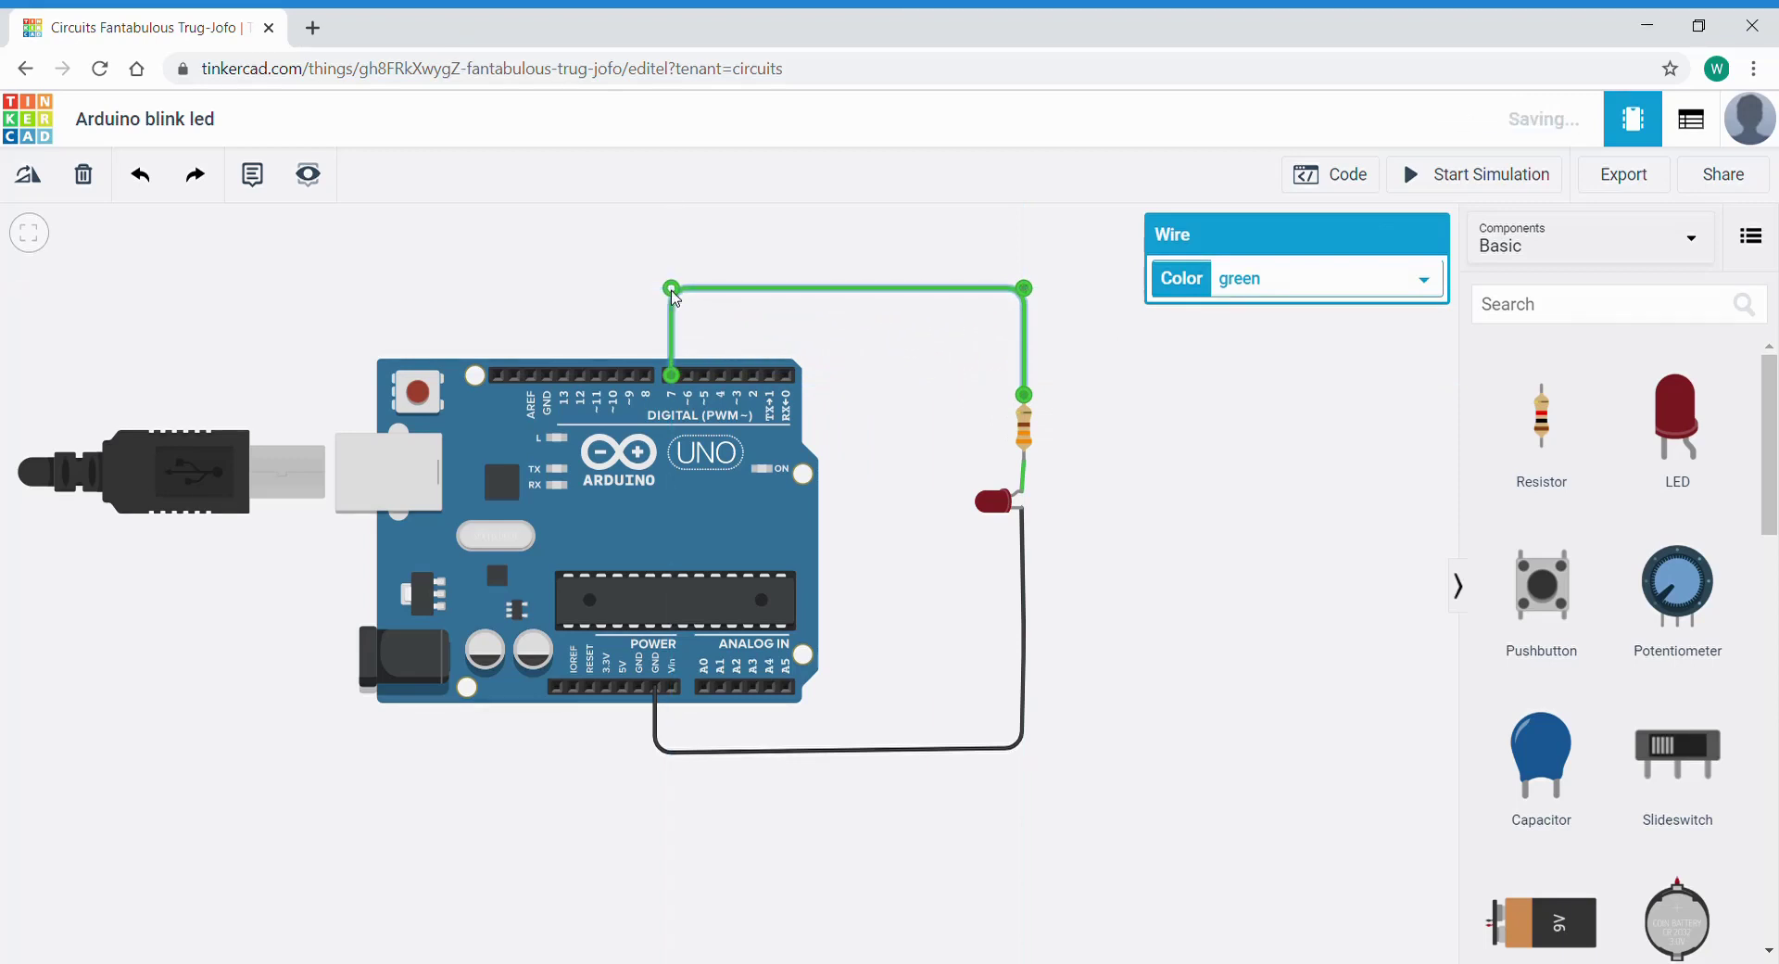
click(1157, 452)
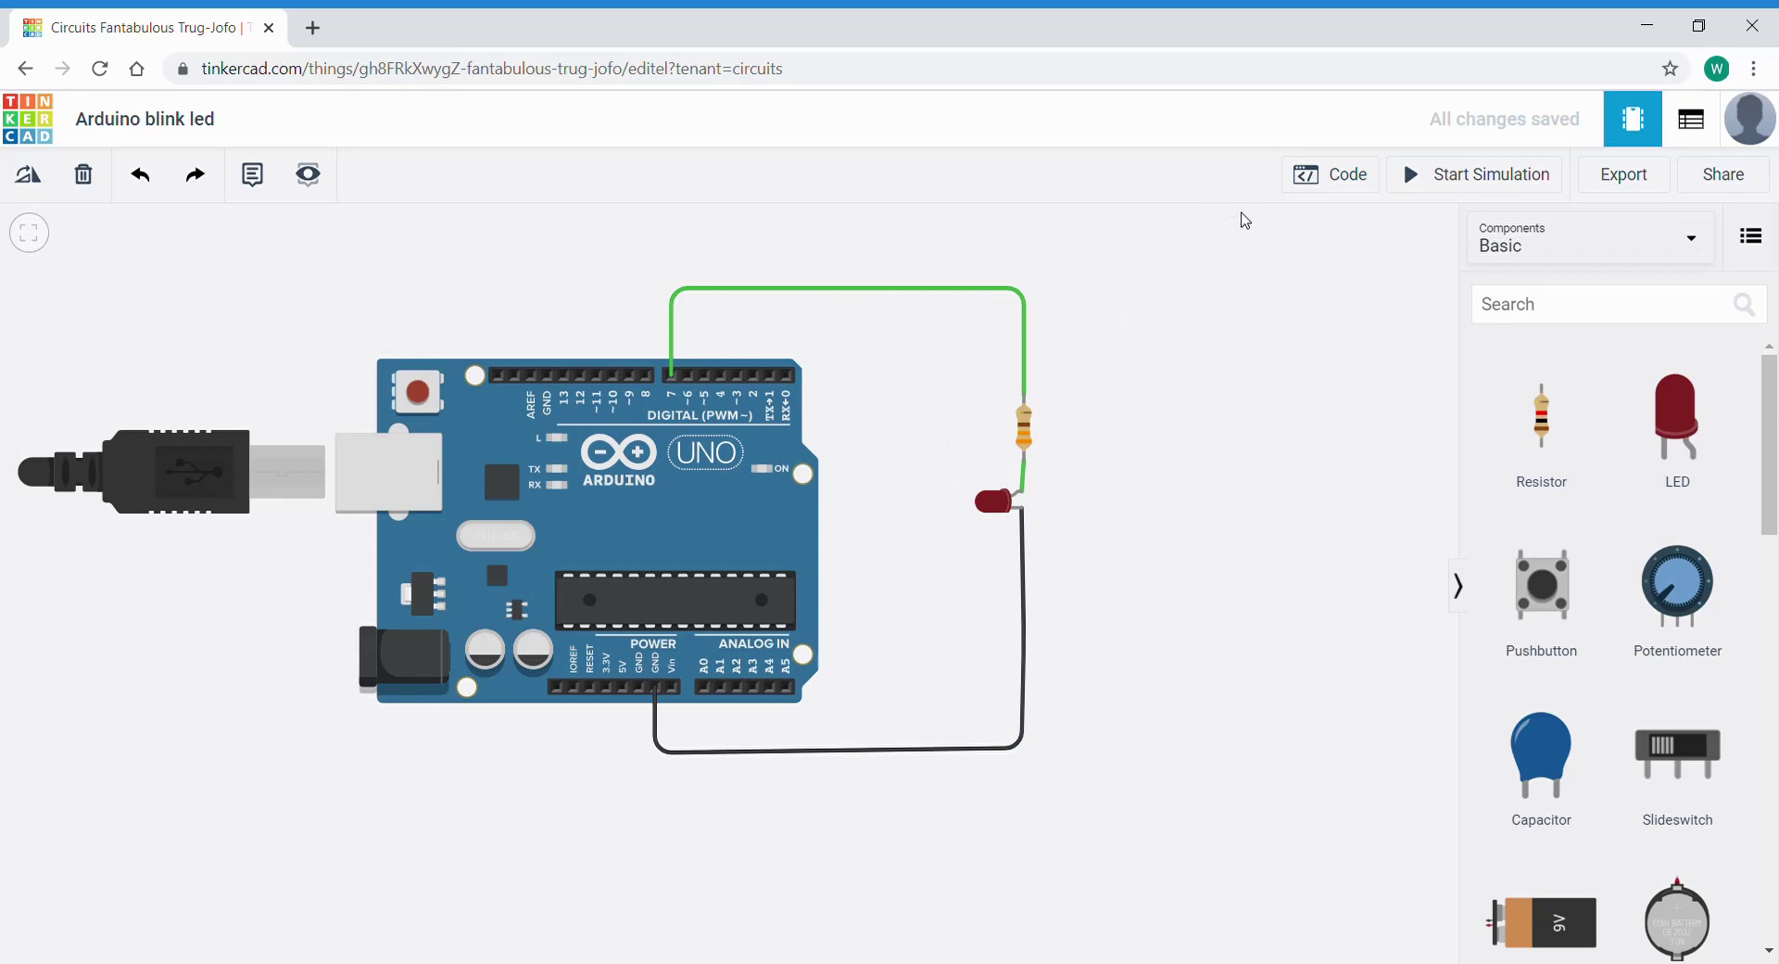
Open the Arduino code editor and switch it to Text mode, confirming the blocks are discarded.
click(1348, 181)
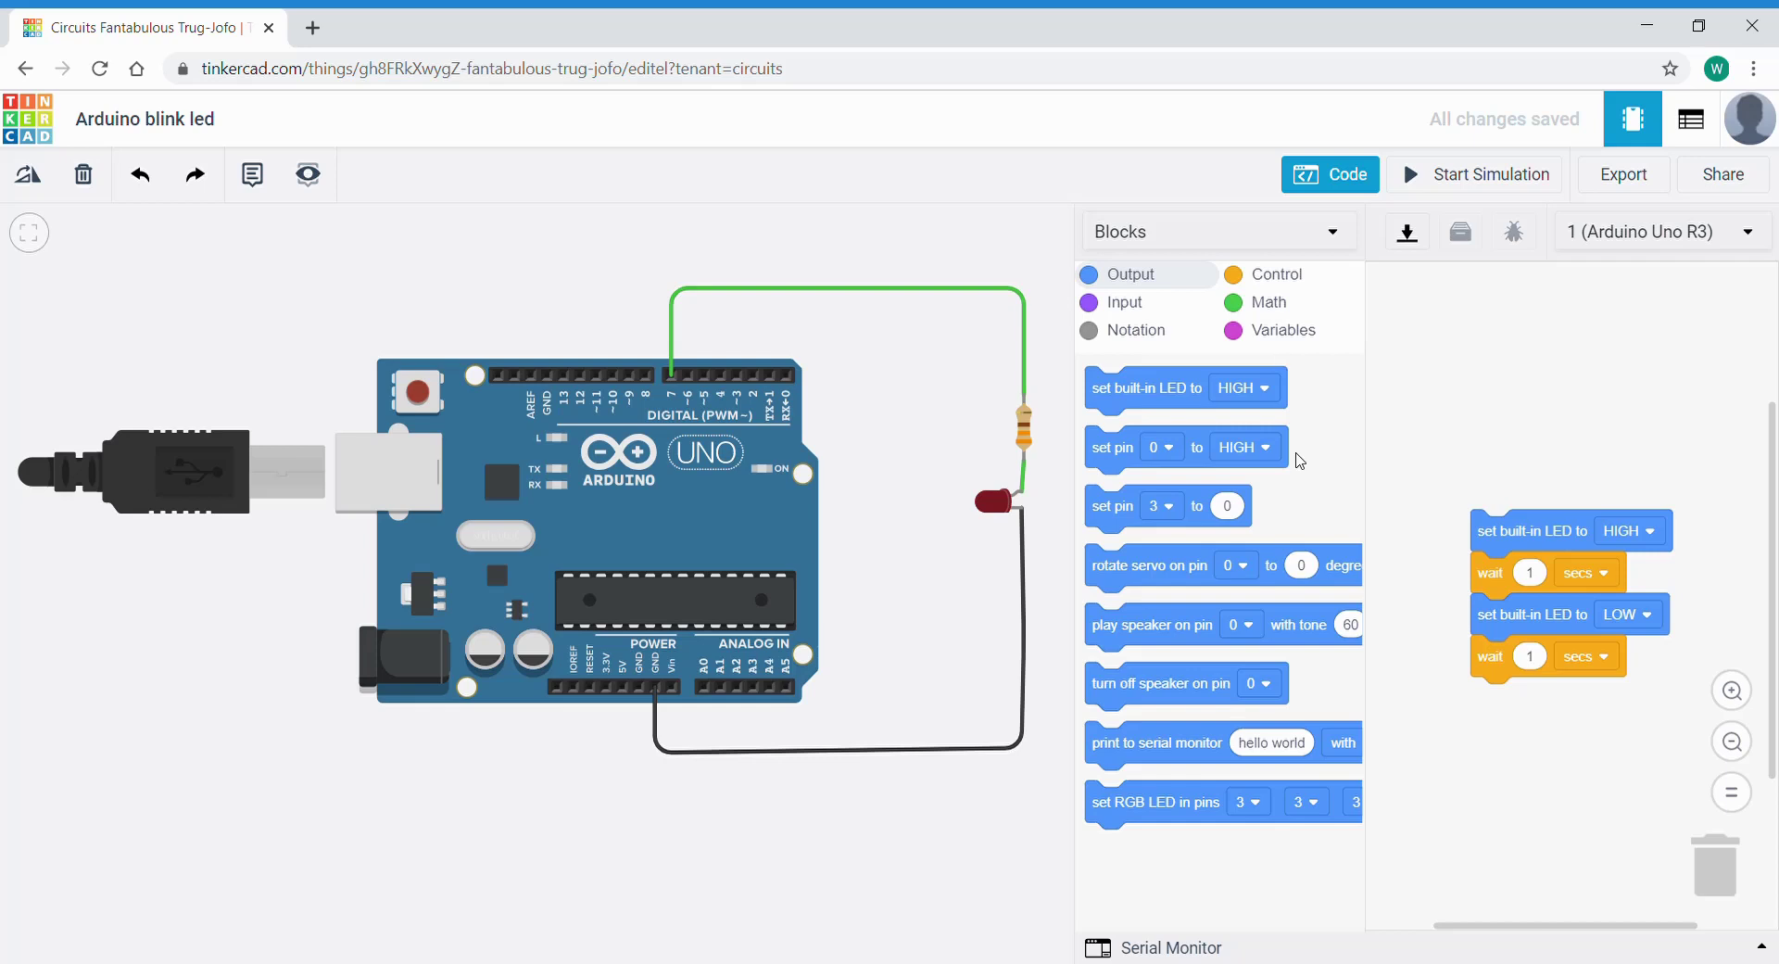
click(1343, 232)
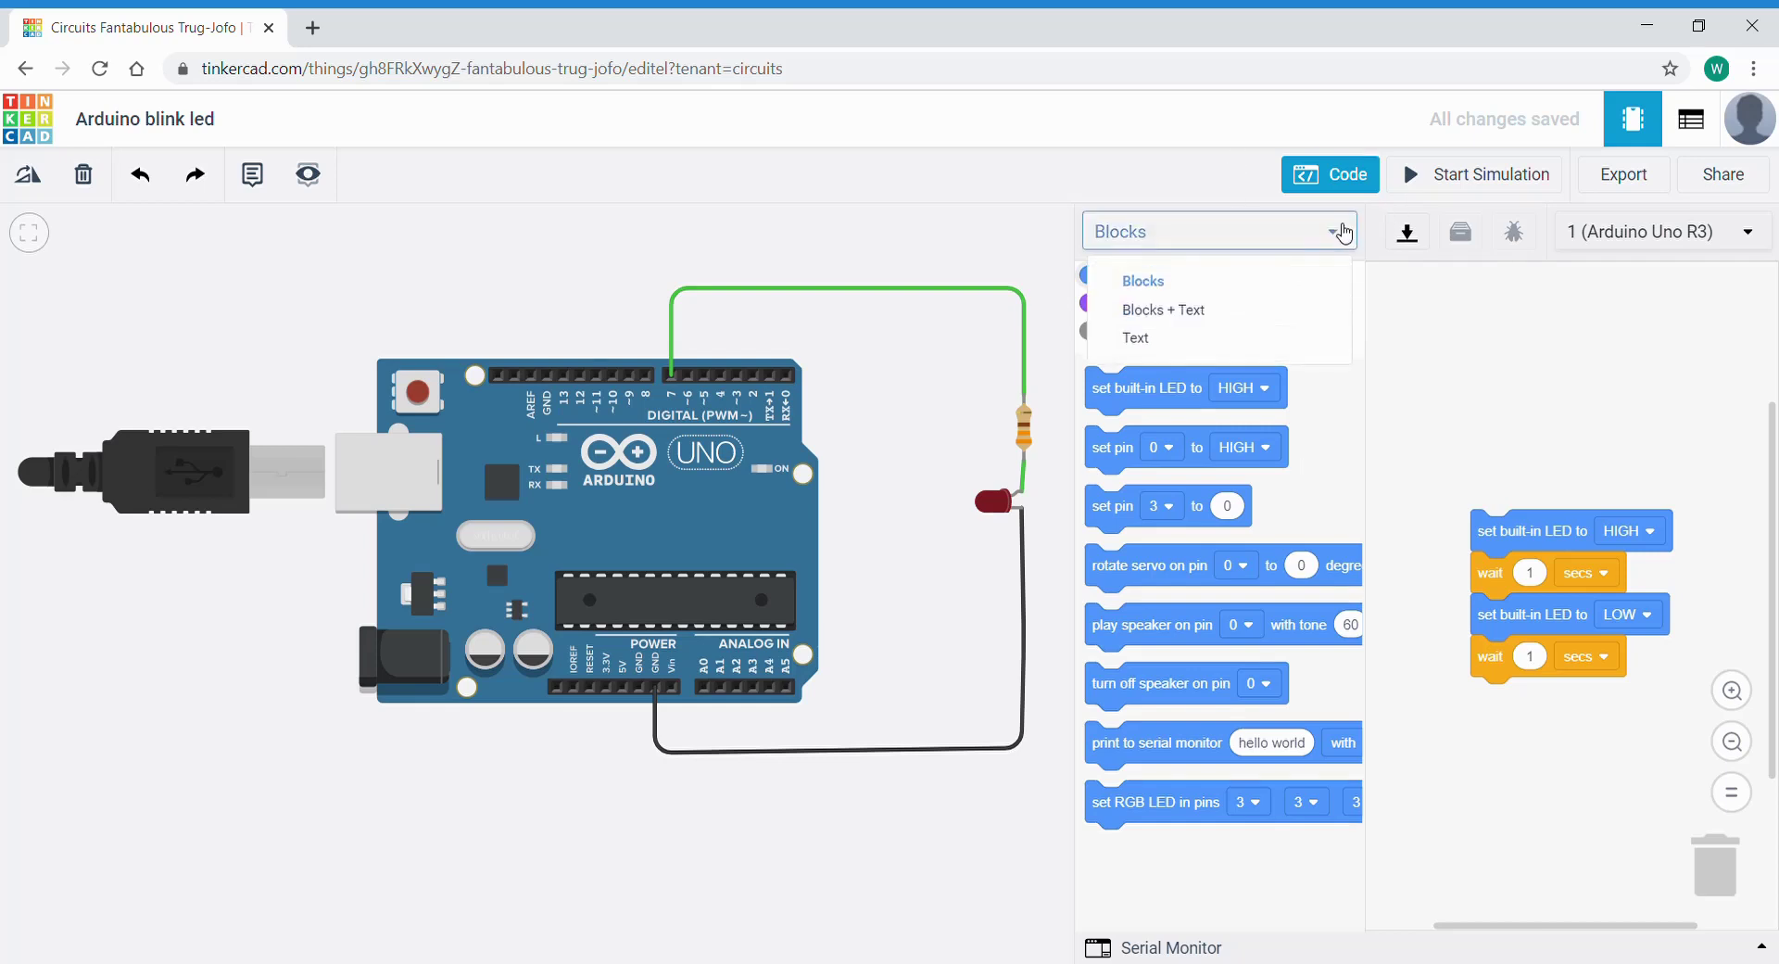
click(1220, 311)
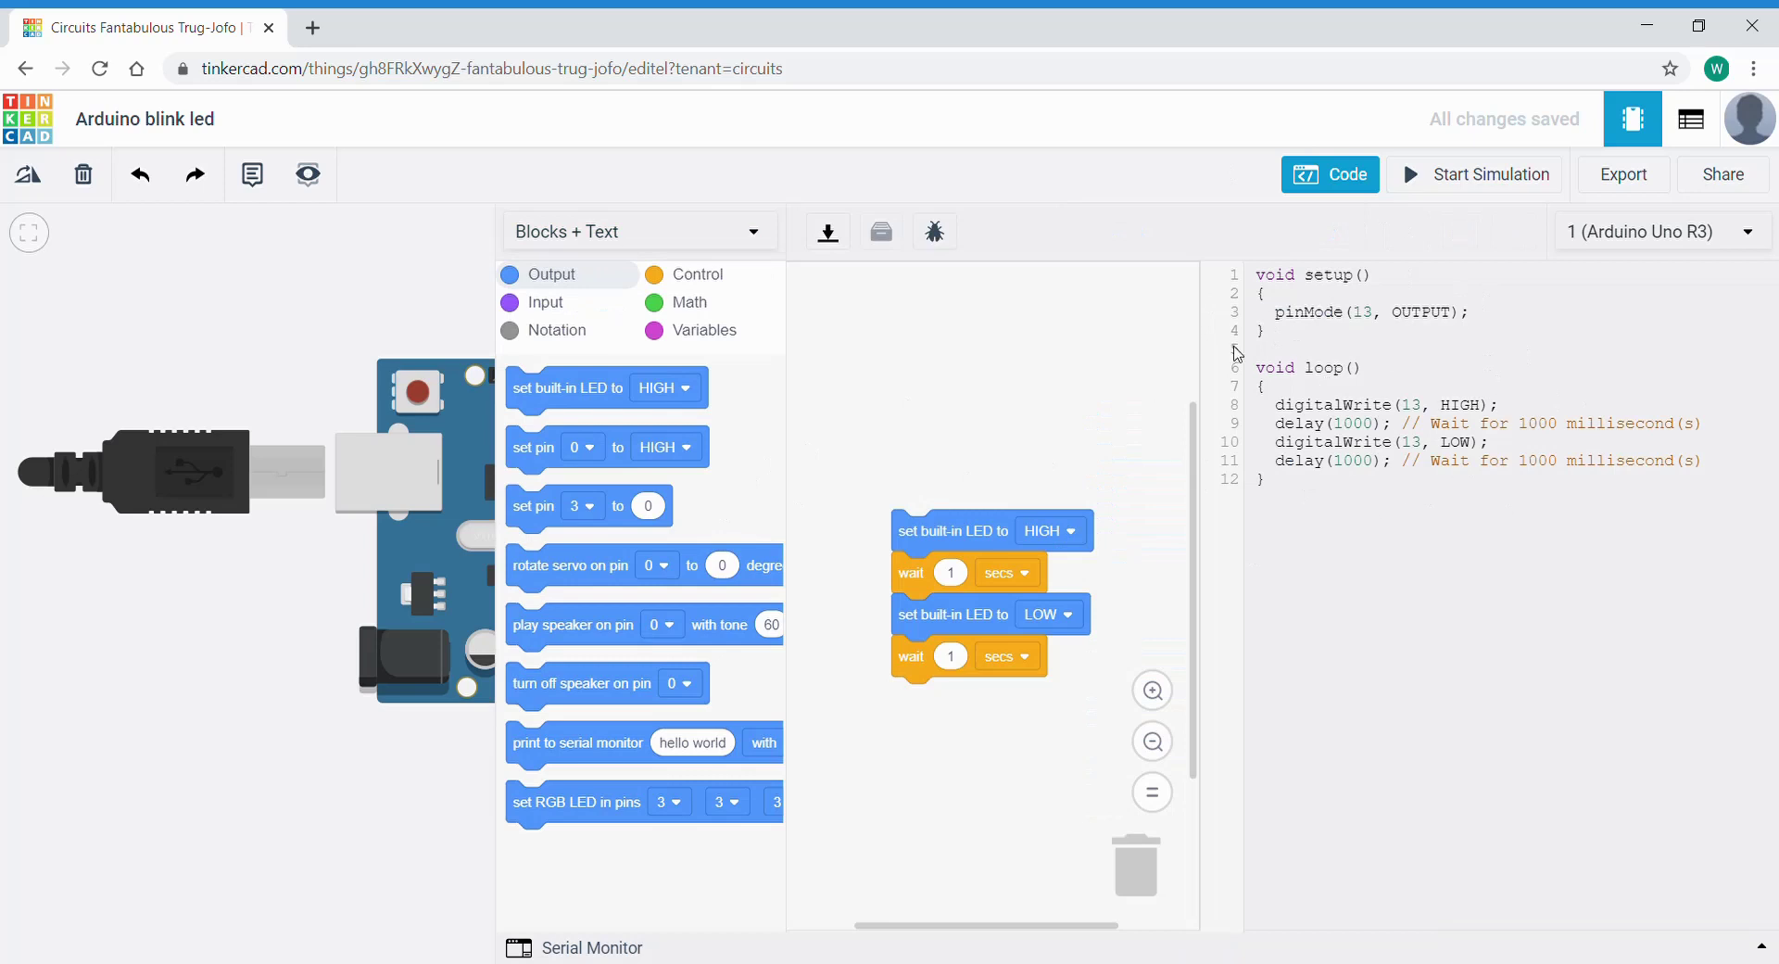
click(756, 245)
click(612, 337)
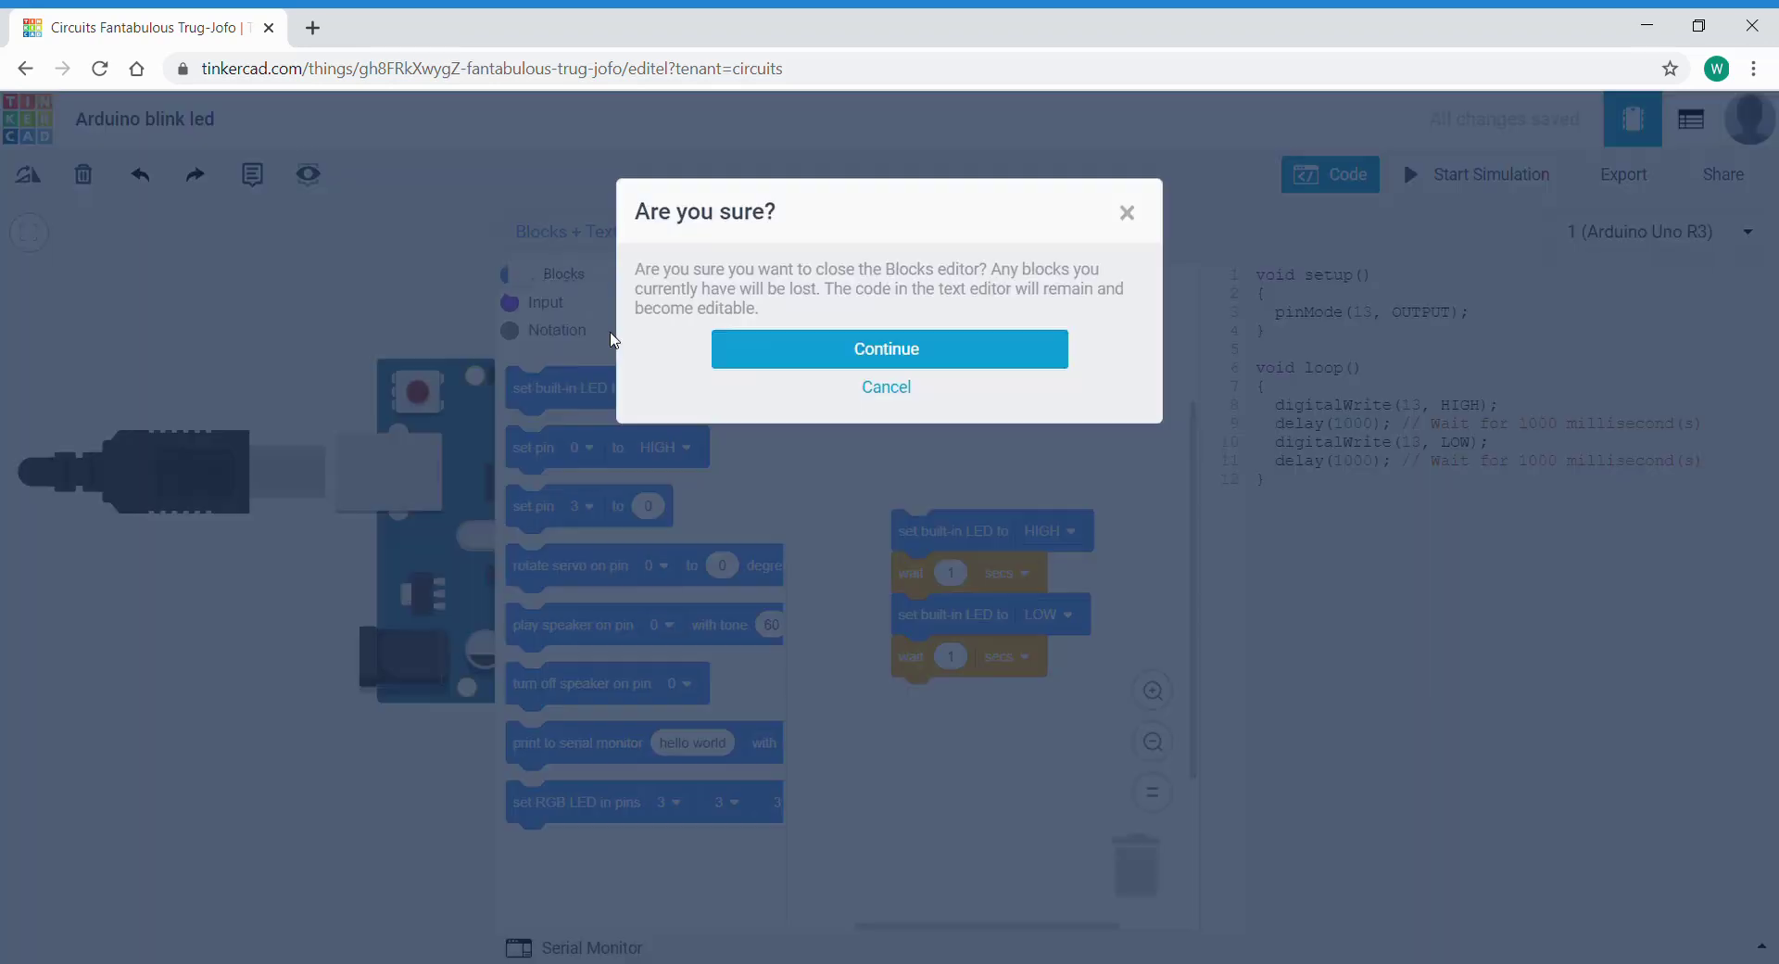
click(805, 345)
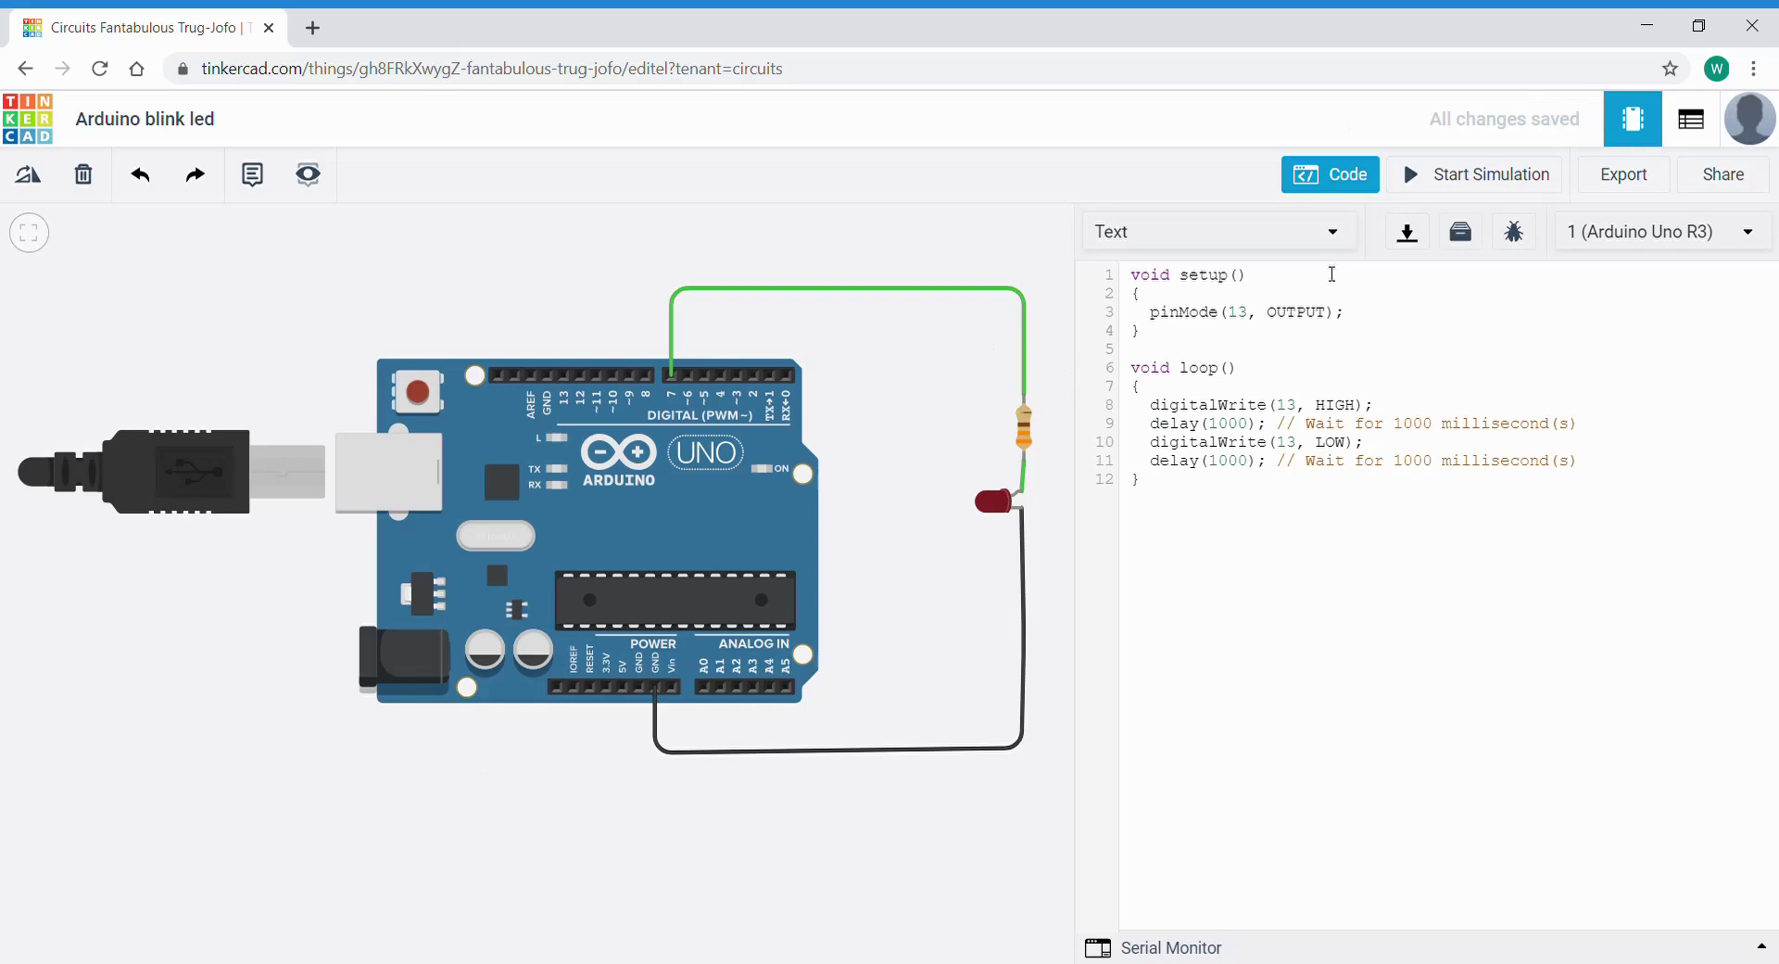
click(1337, 232)
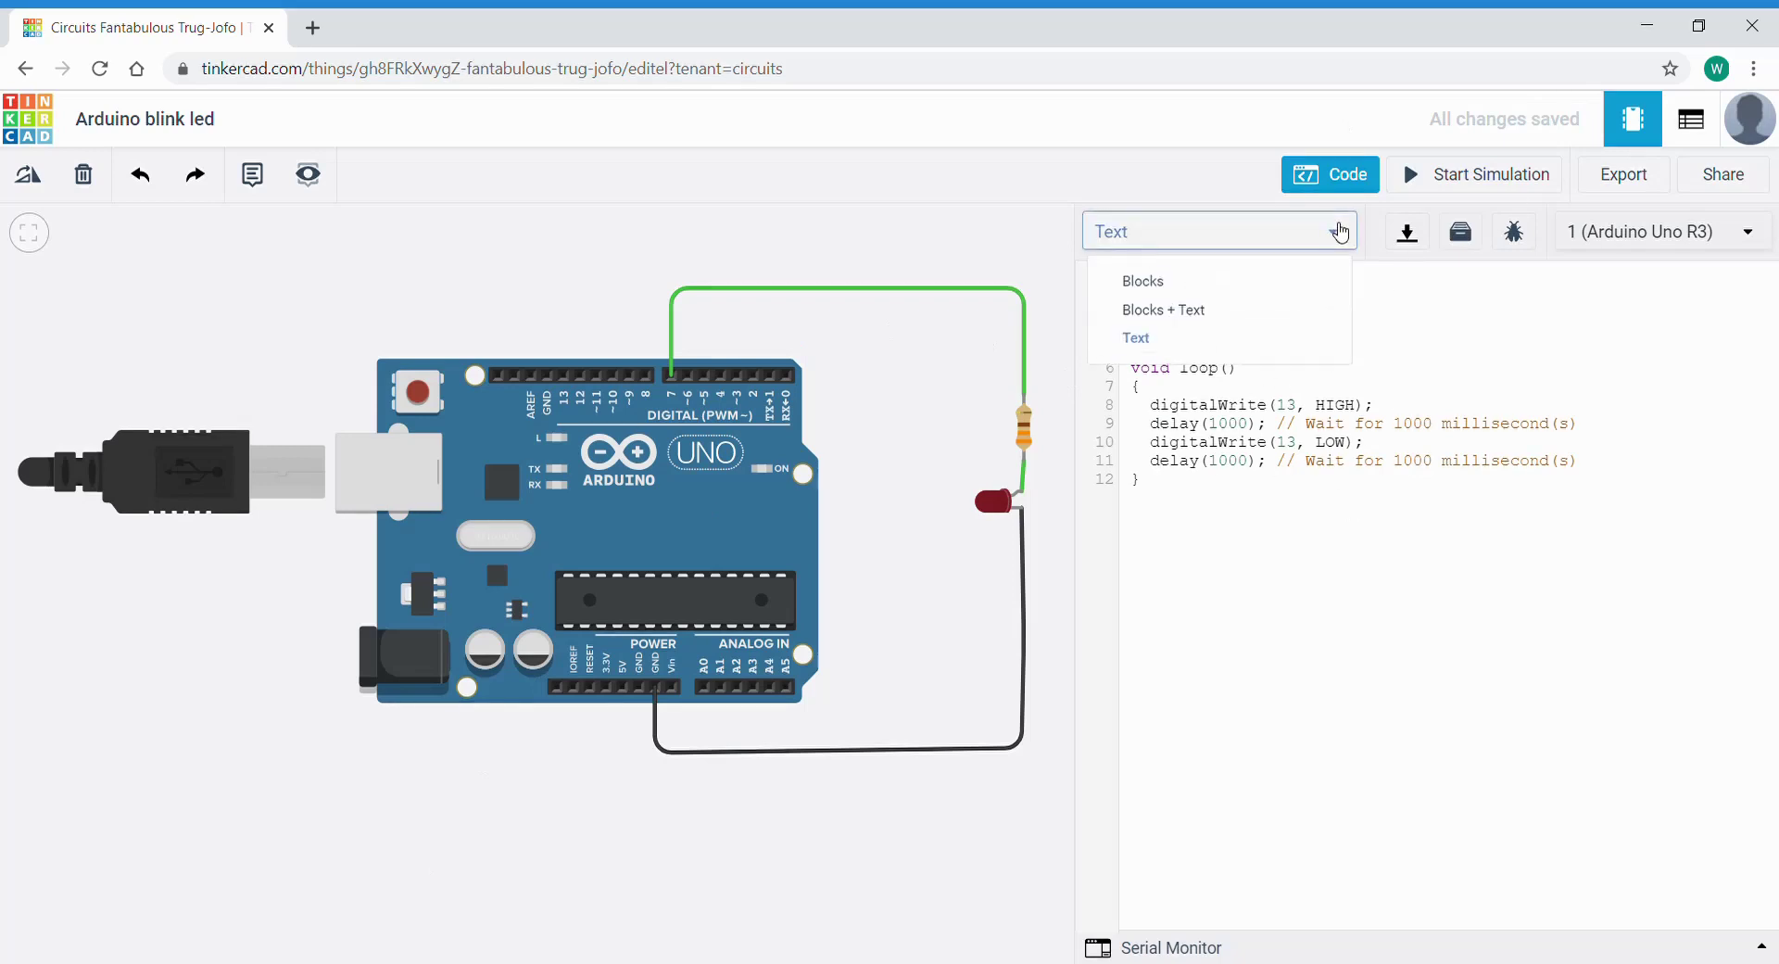
click(1340, 232)
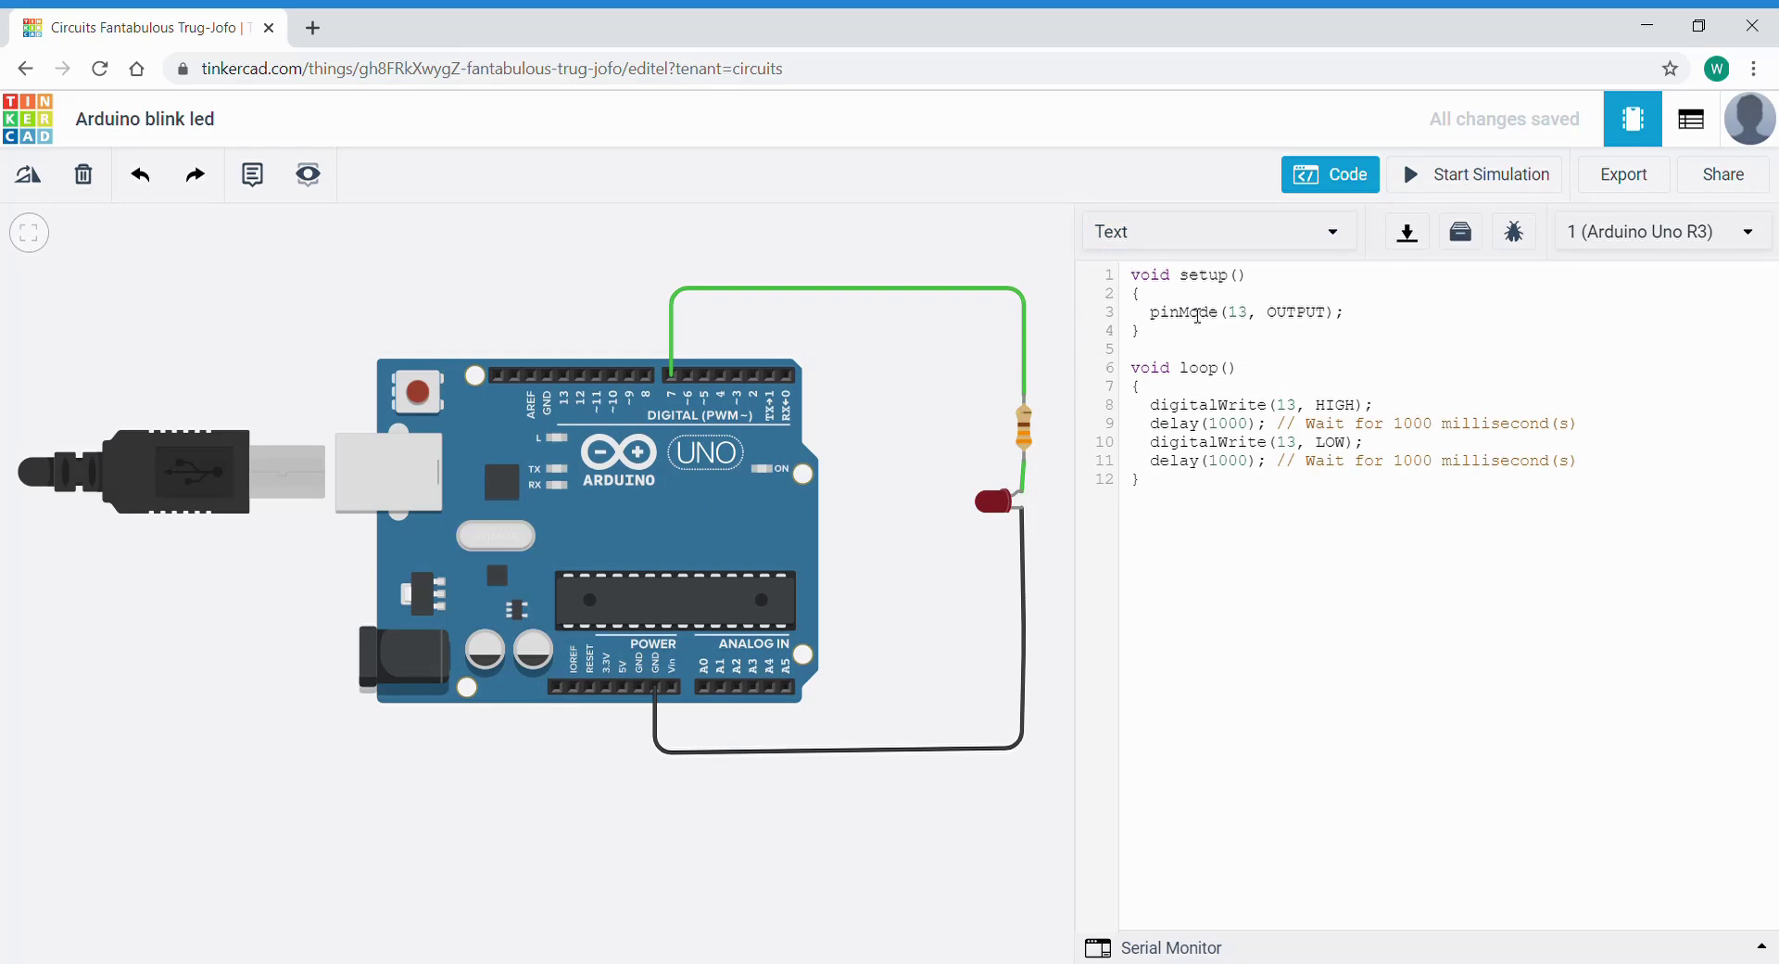
drag(1142, 287, 1152, 343)
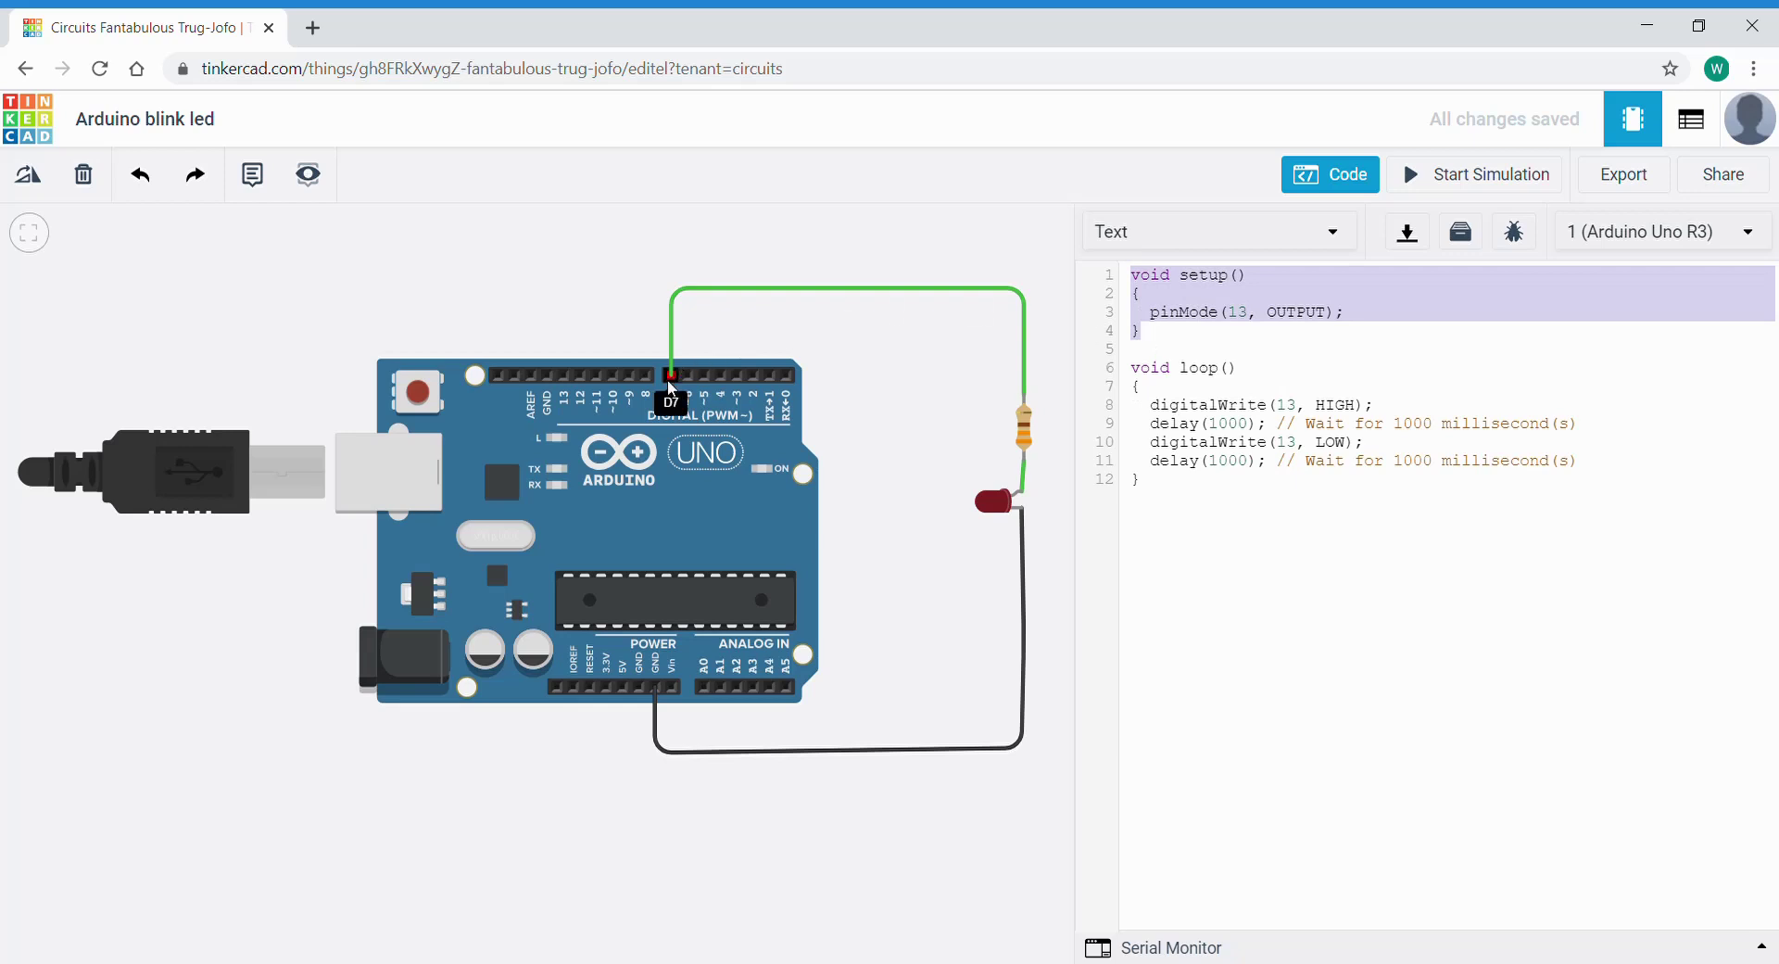
Change pin 13 to 7 in pinMode and in digitalWrite(13, HIGH).
click(1254, 320)
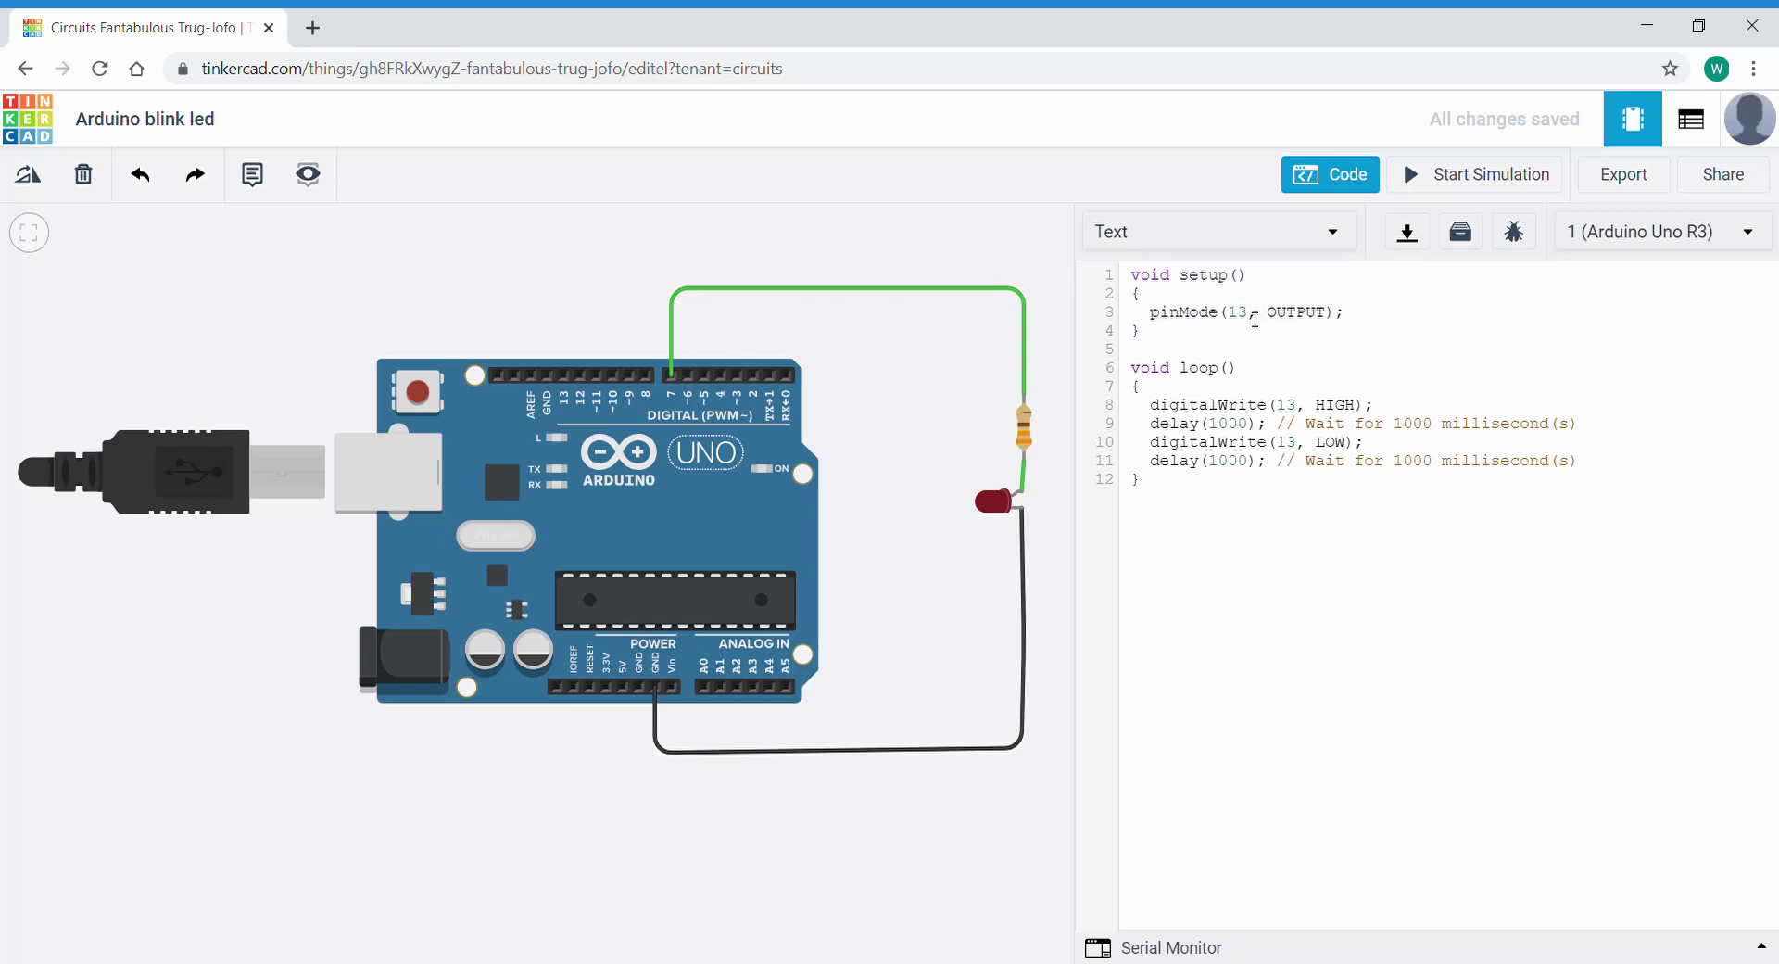
key(BackSpace)
key(BackSpace)
text(7)
drag(1134, 371, 1148, 491)
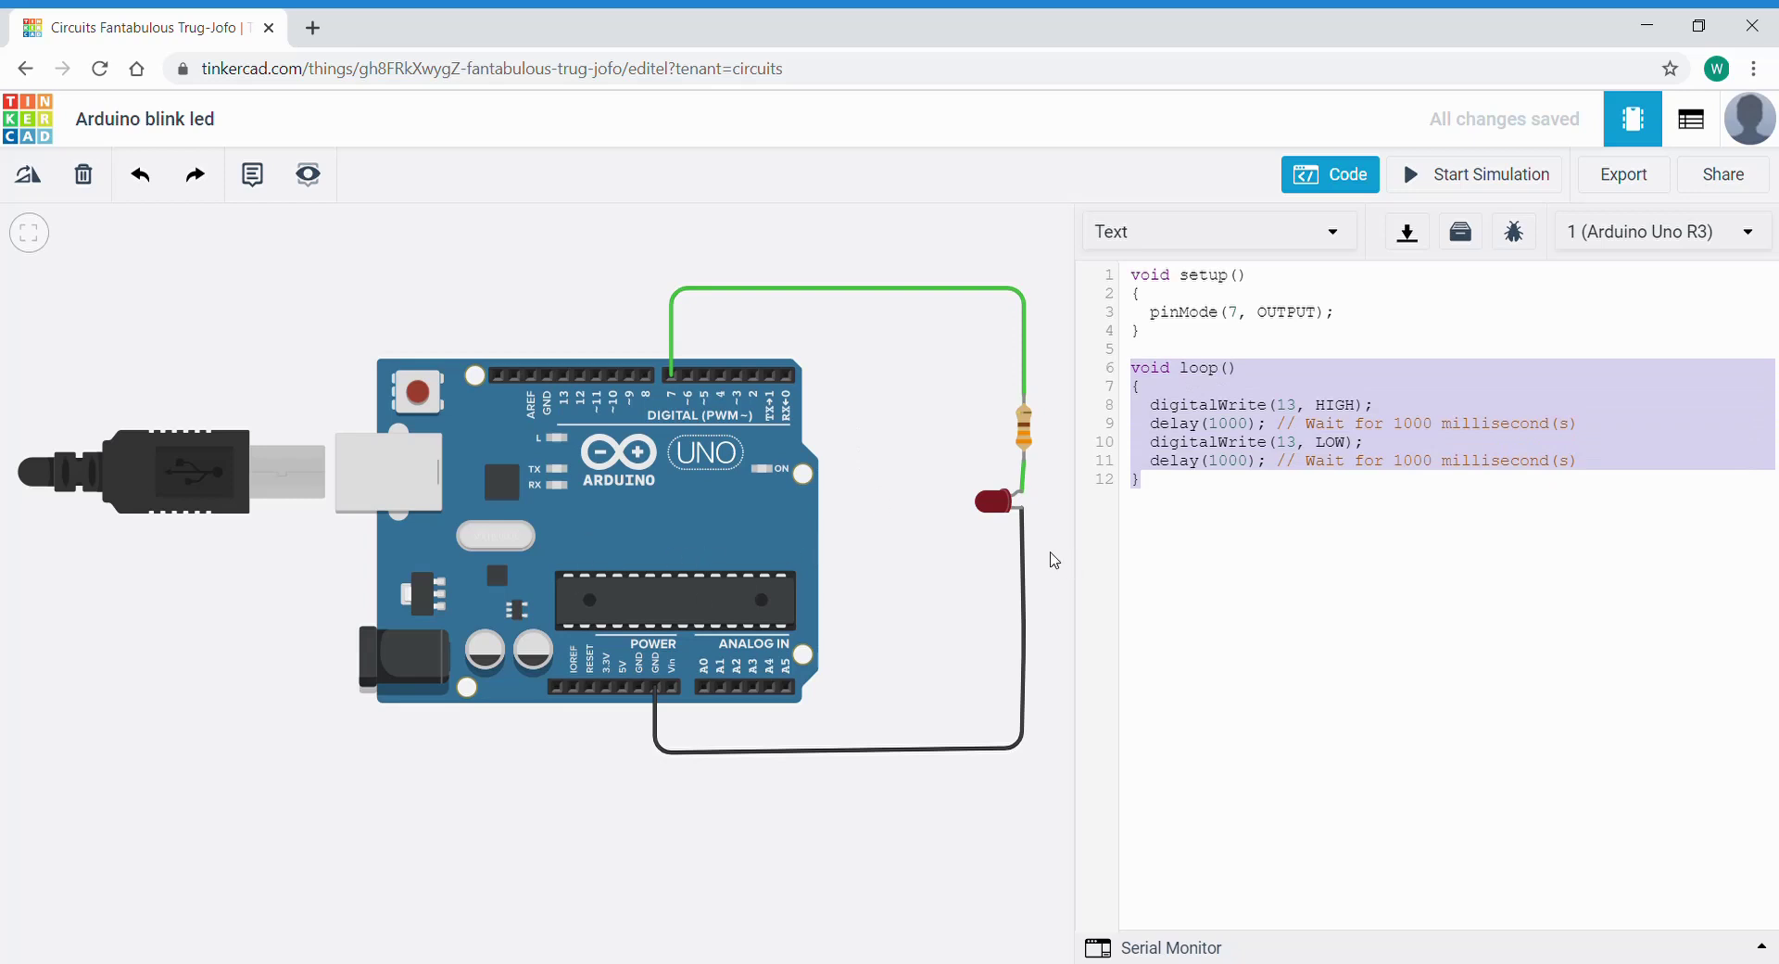
click(1265, 386)
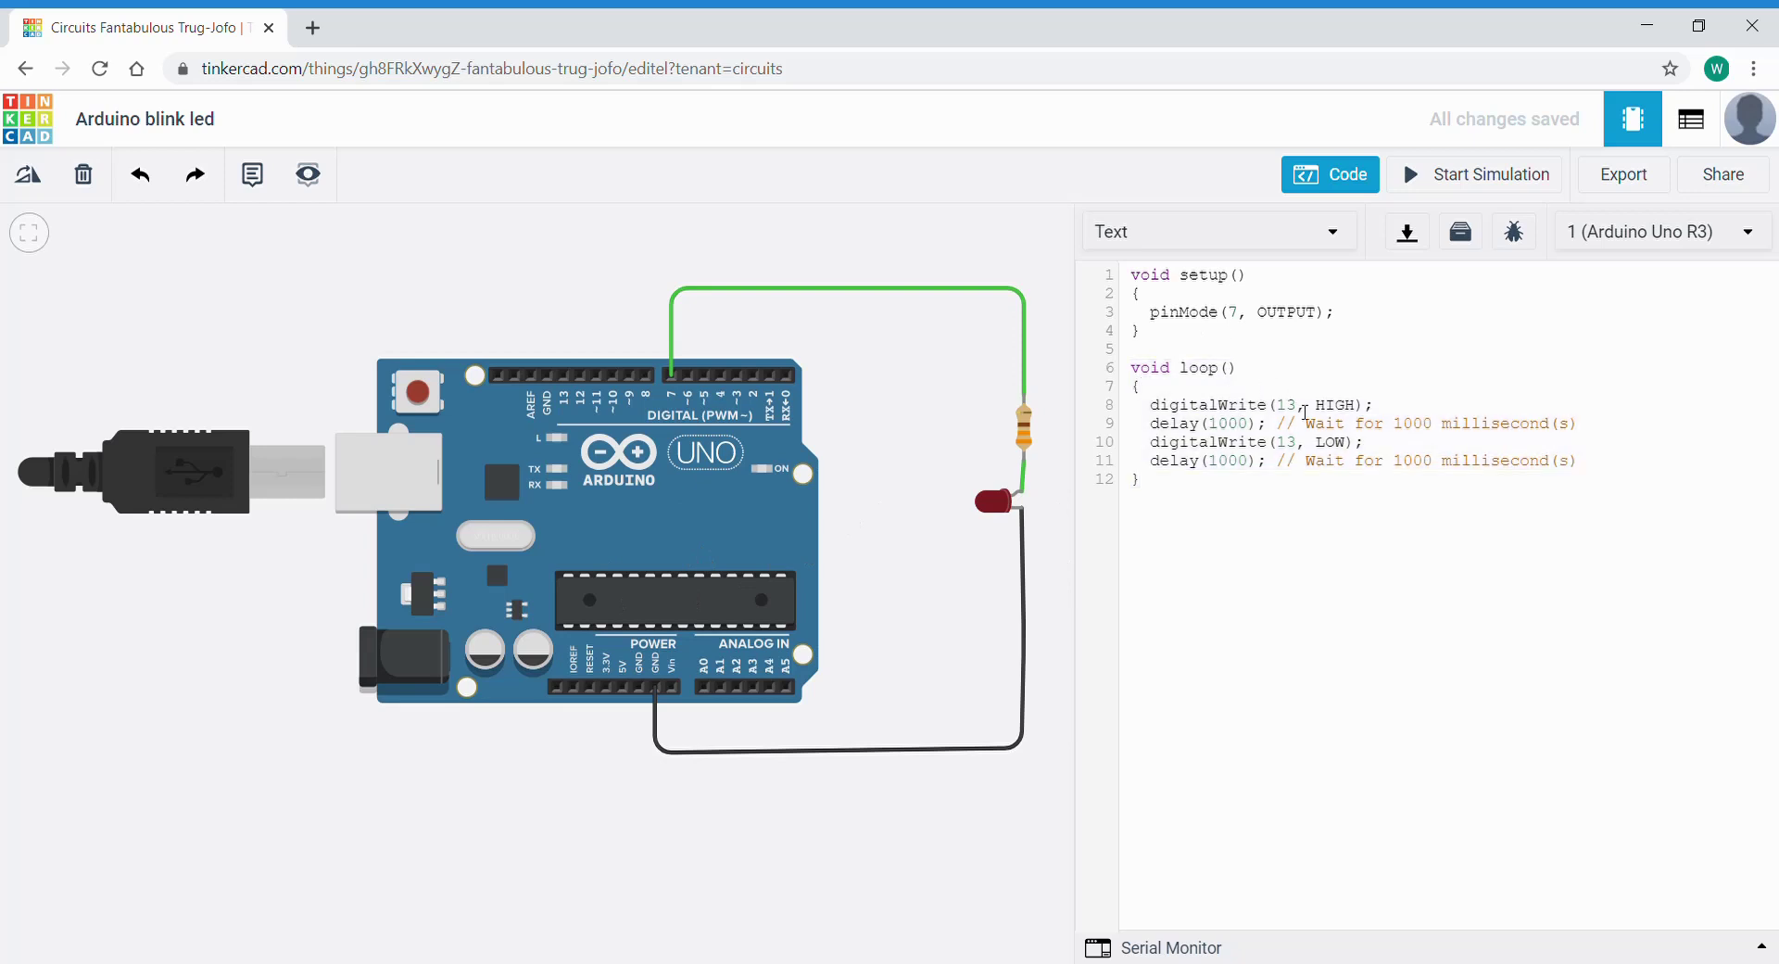
key(BackSpace)
key(BackSpace)
text(7)
Retype the // comment marker on line 9.
drag(1585, 433, 1289, 433)
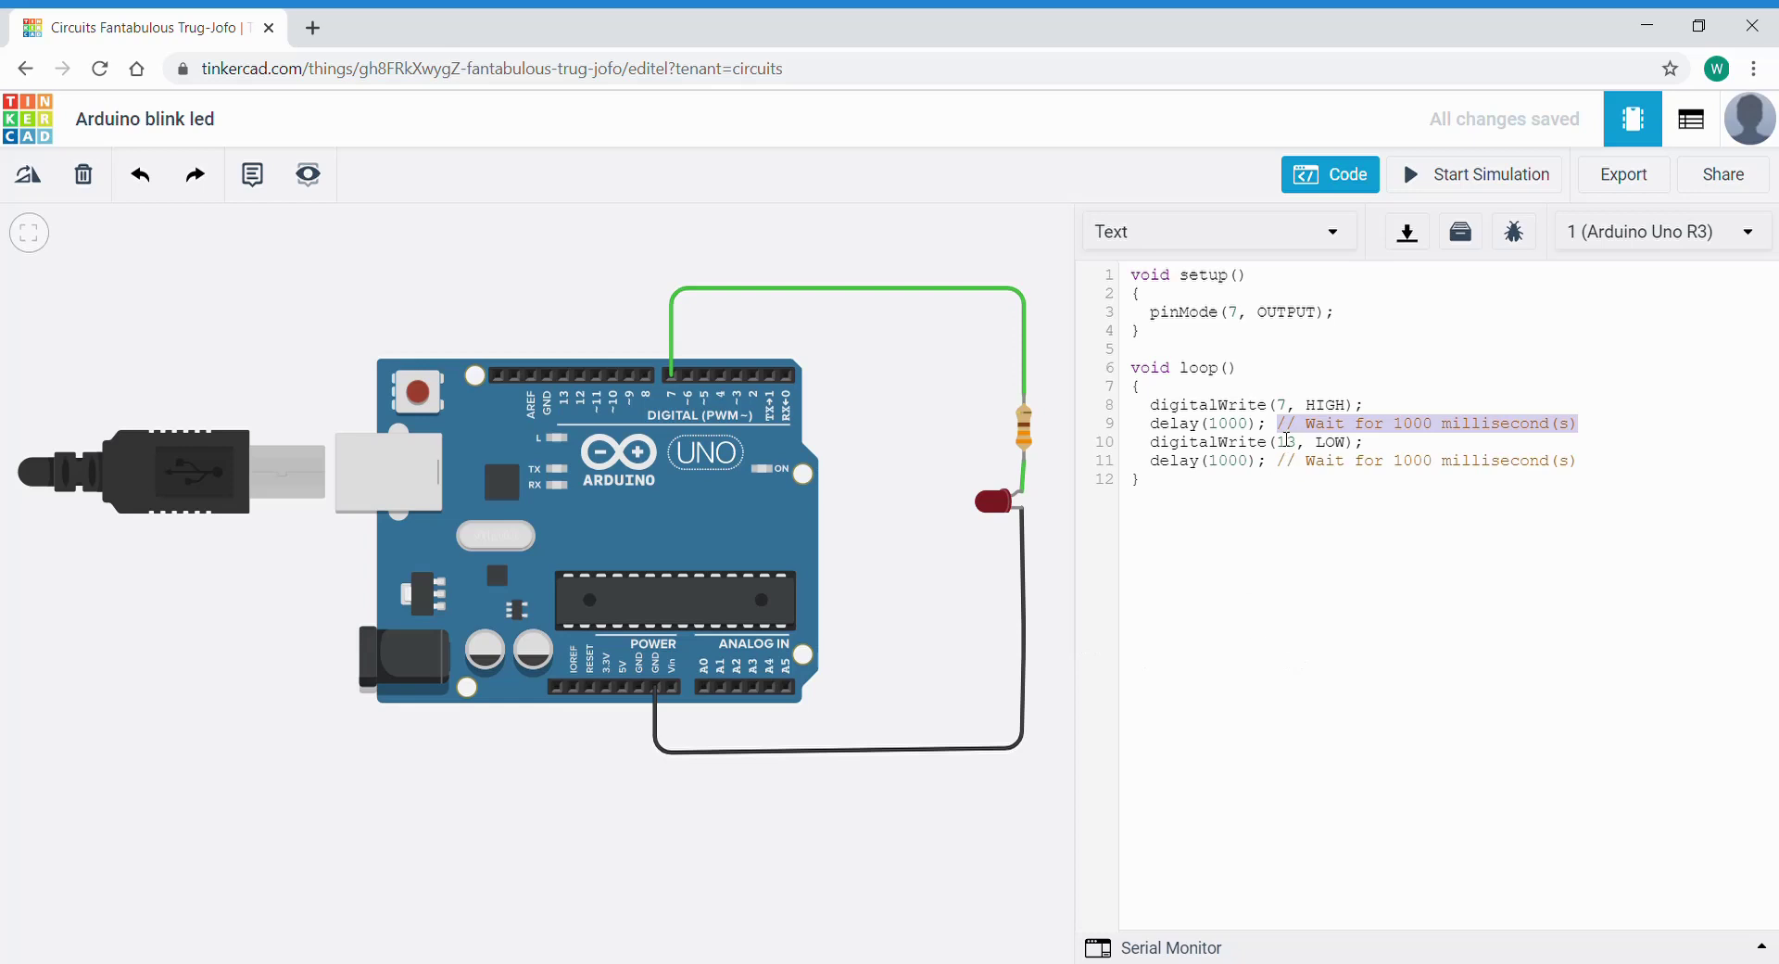
key(Left)
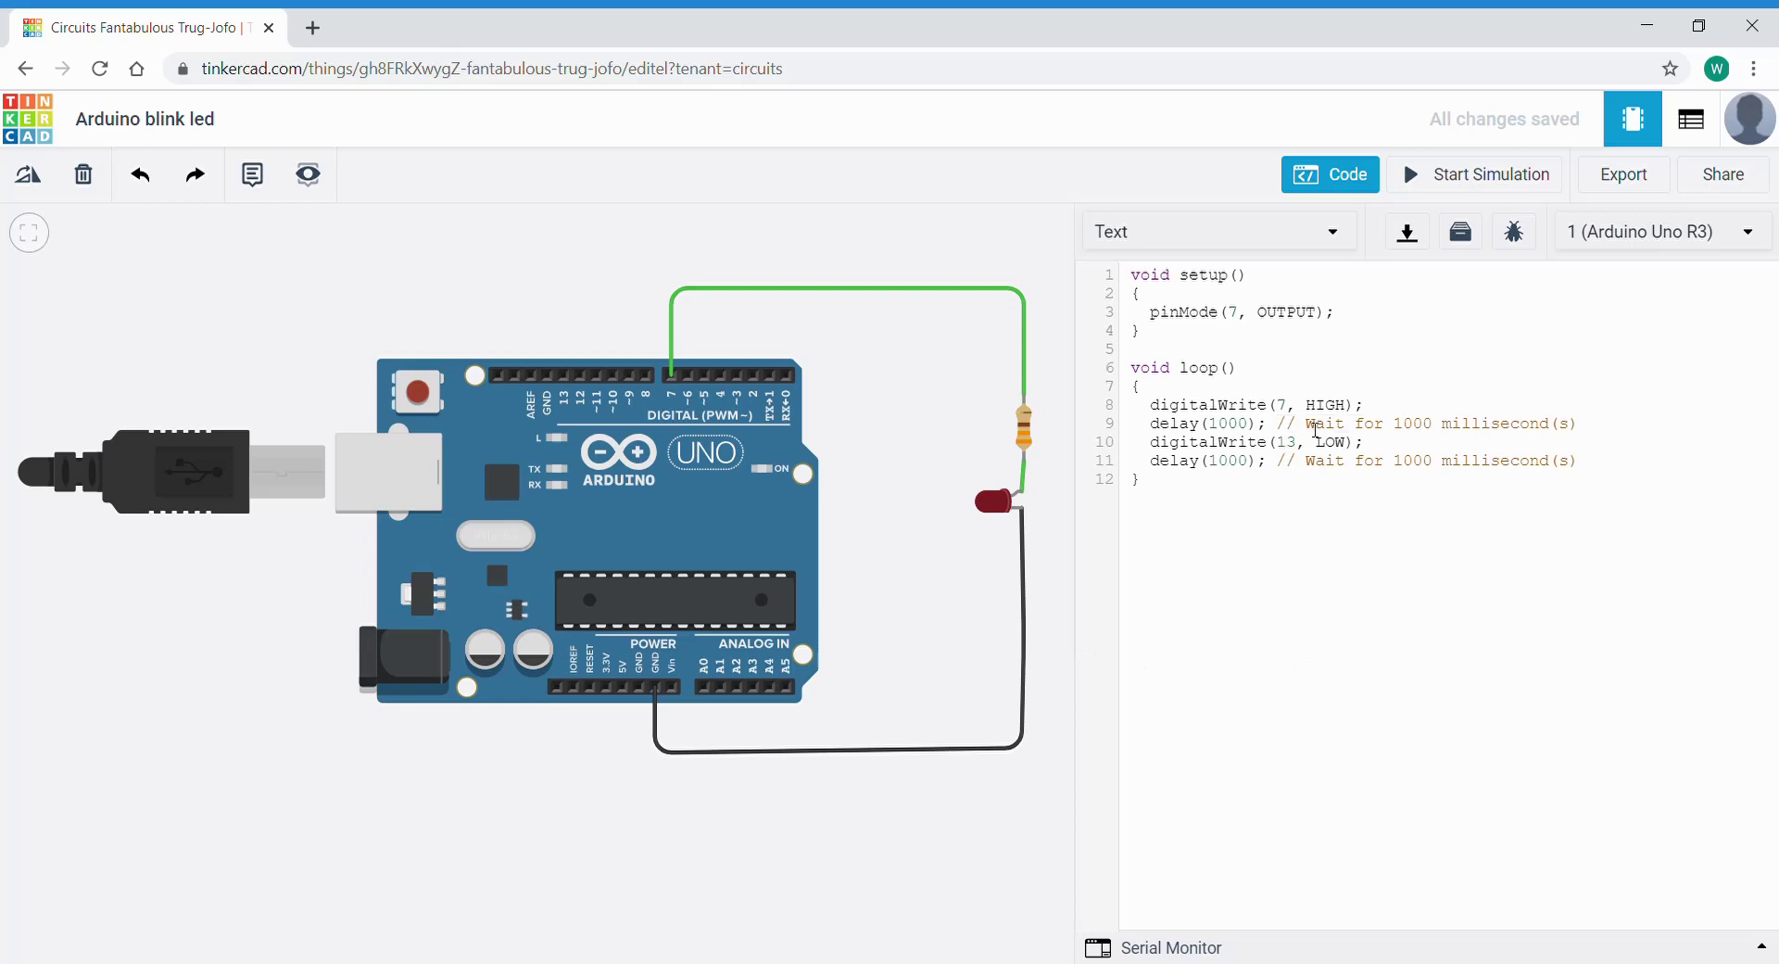
key(BackSpace)
key(BackSpace)
key(BackSpace)
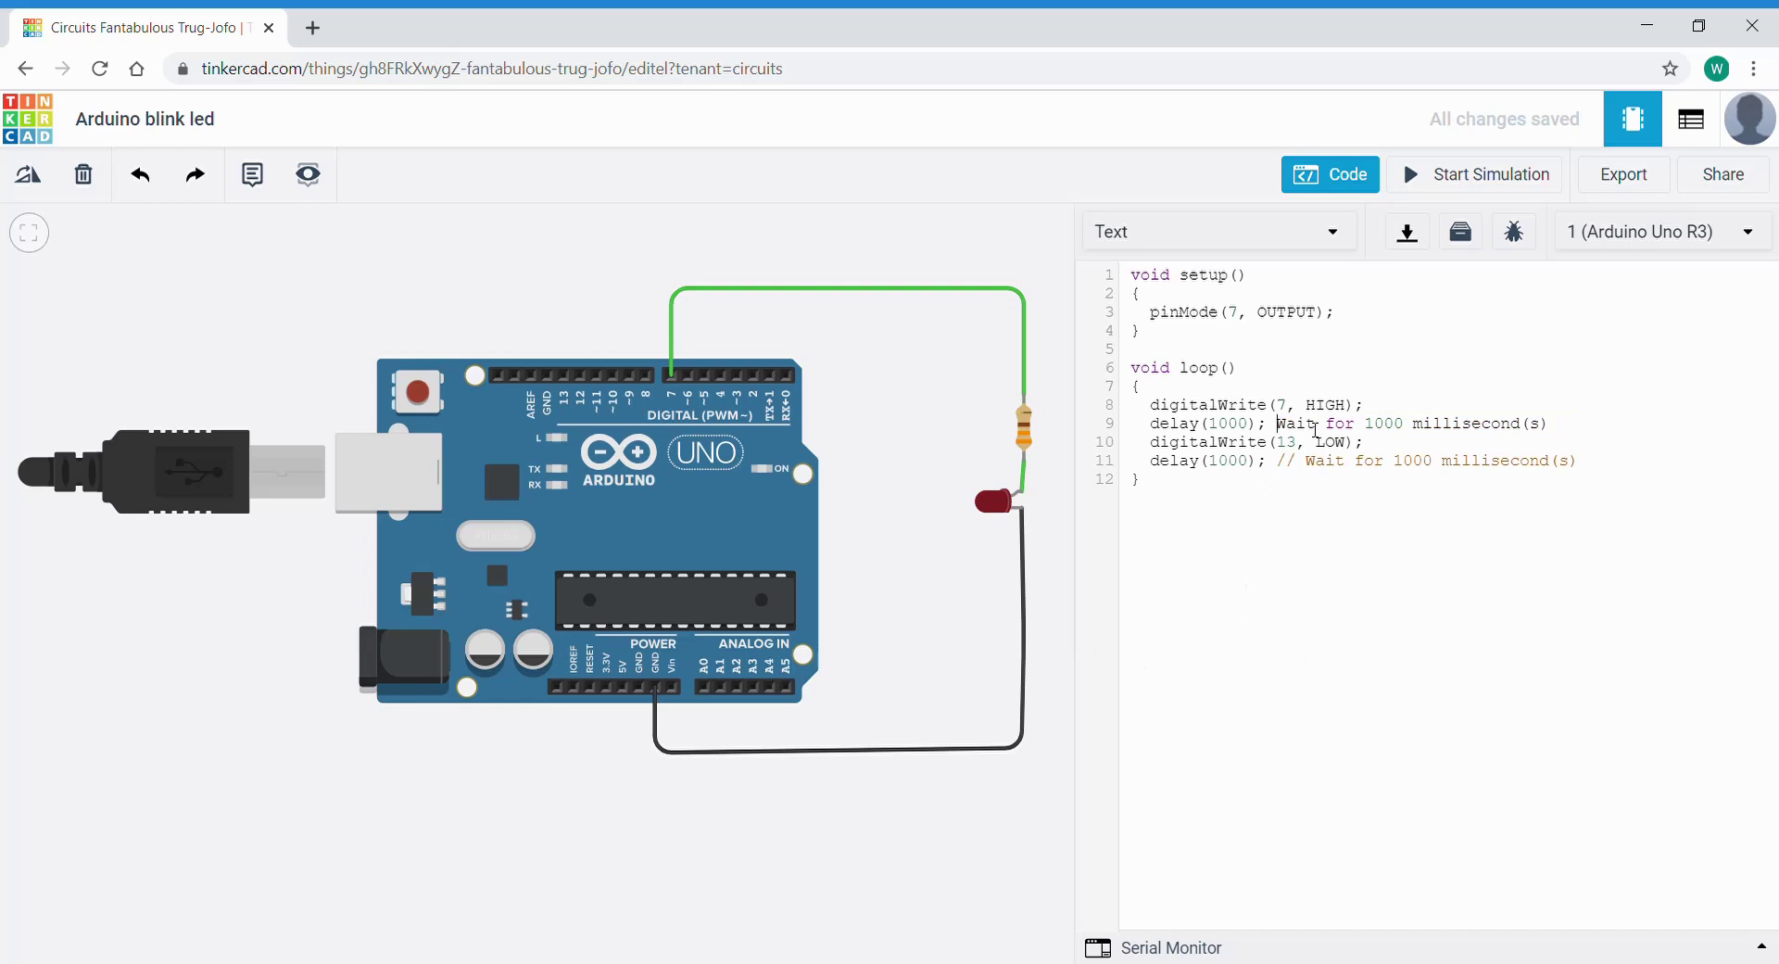
text(//)
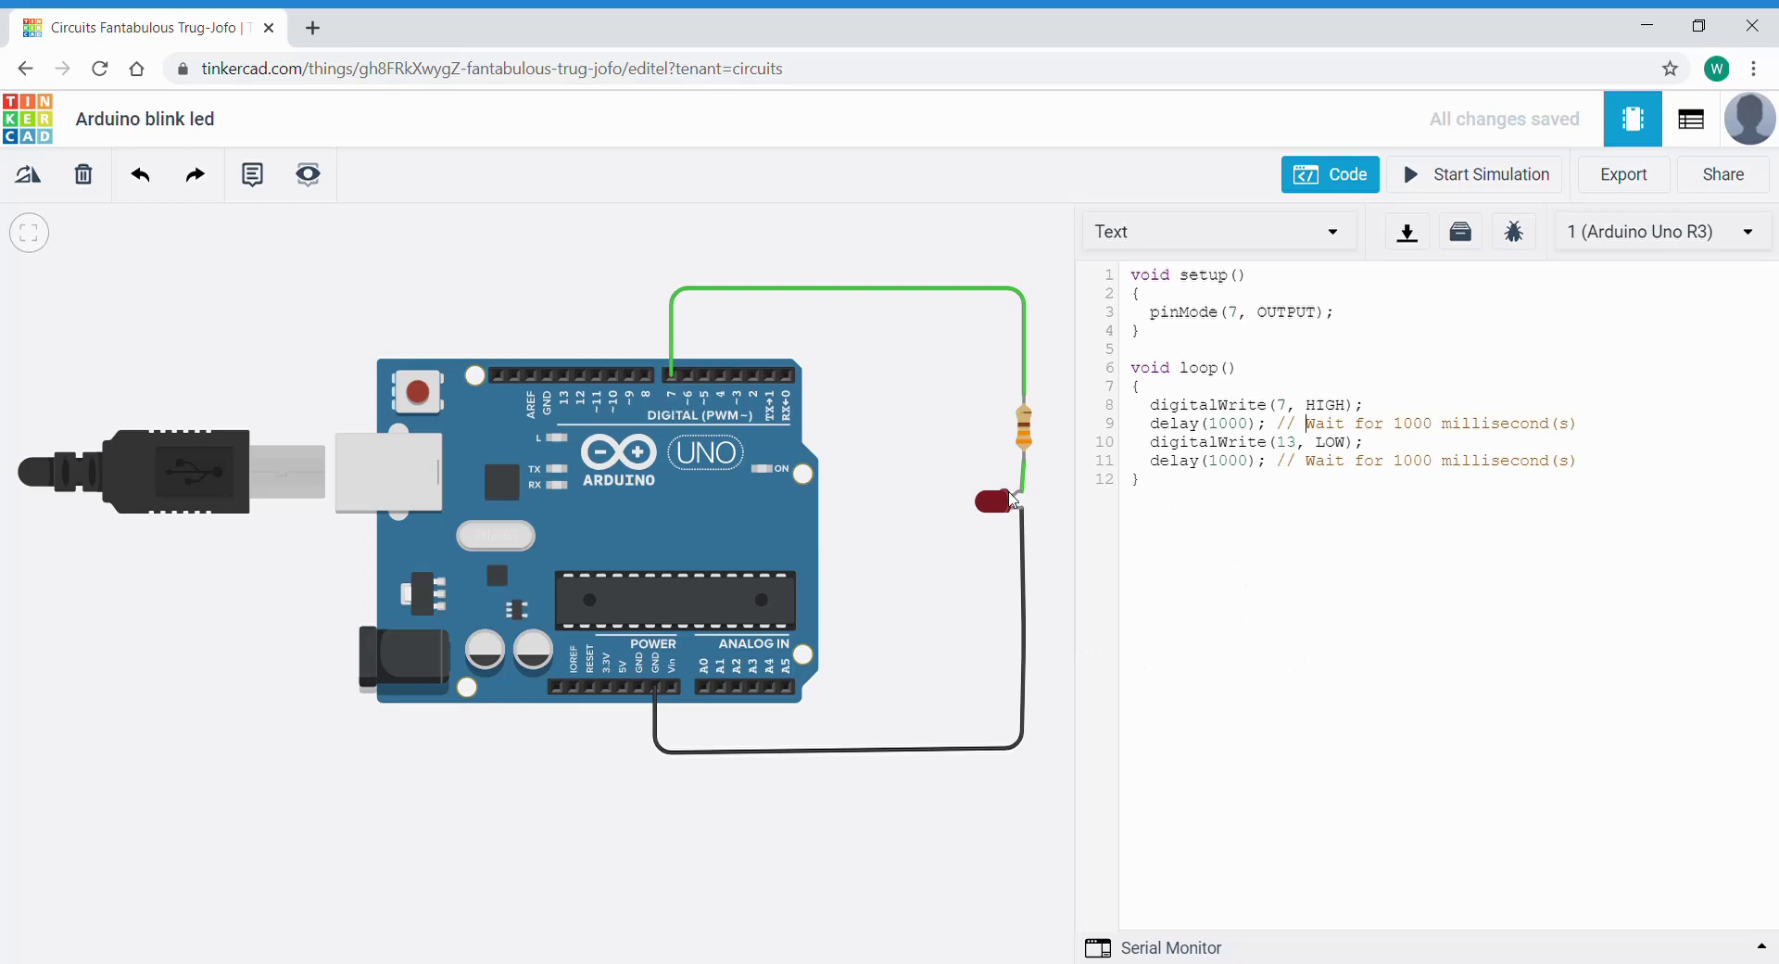
Change 13 to 7 in digitalWrite(13, LOW) on line 10.
double_click(1305, 452)
key(BackSpace)
text(7)
Start the simulation so the pin-7 LED blinks.
click(1433, 181)
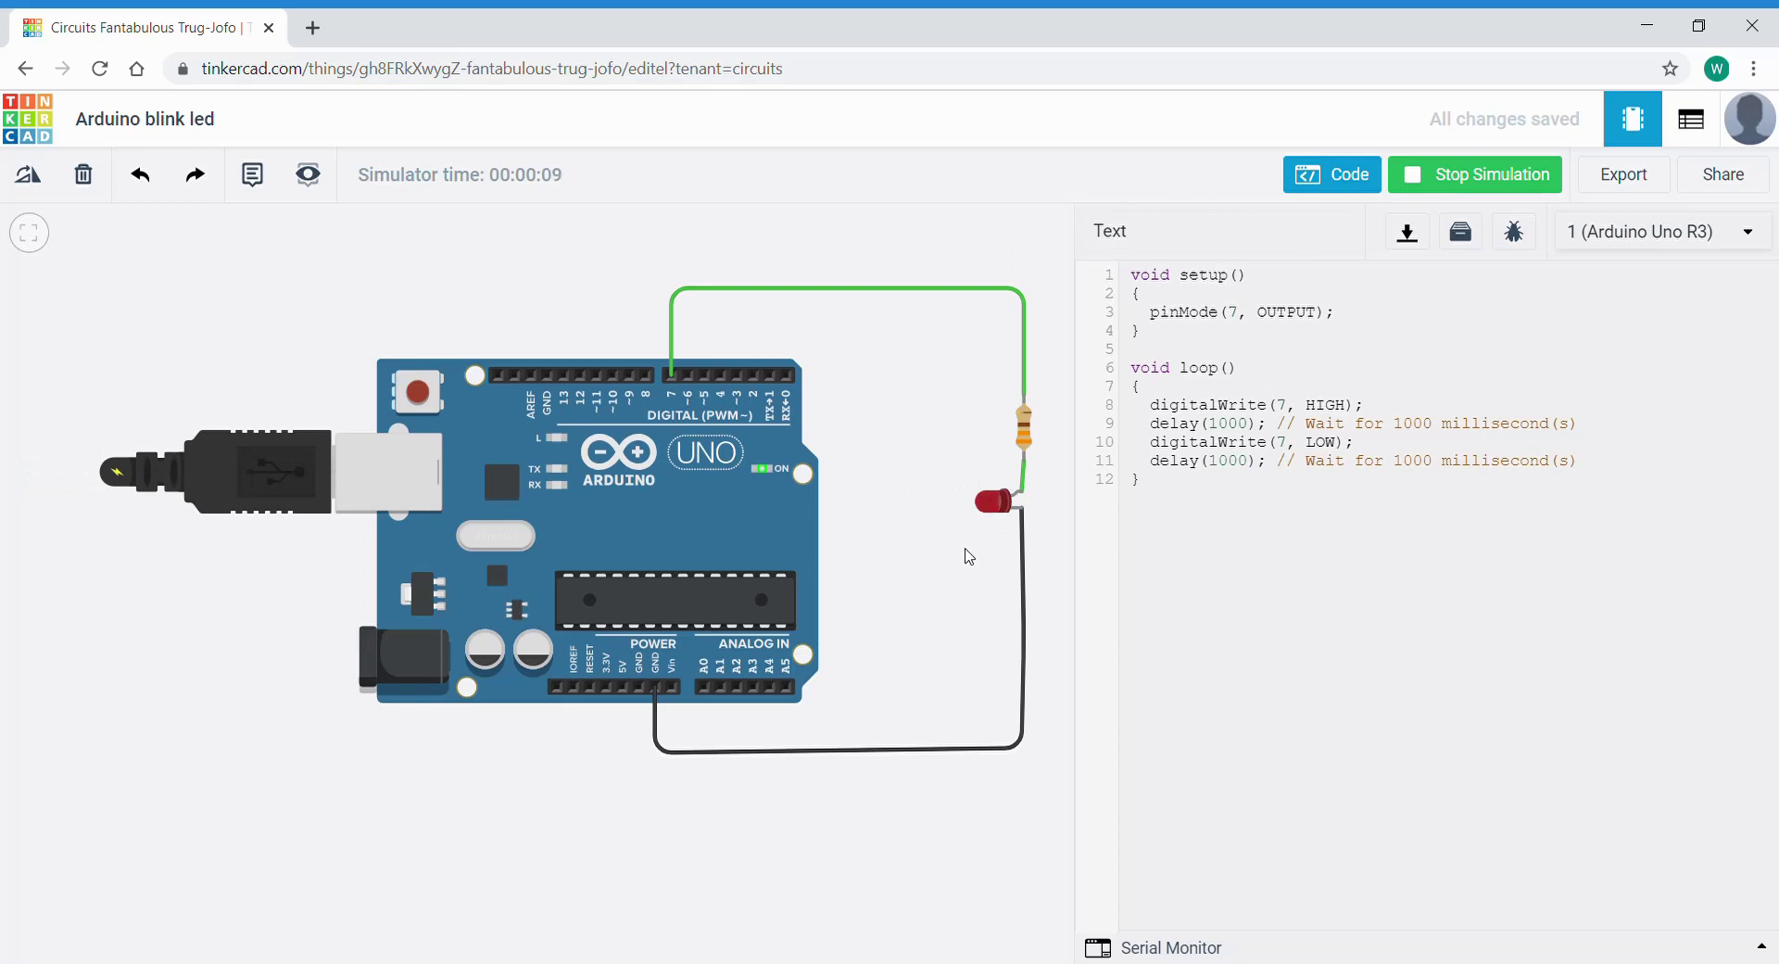
Stop the simulation and change both delay() values from 1000 to 500.
click(1413, 182)
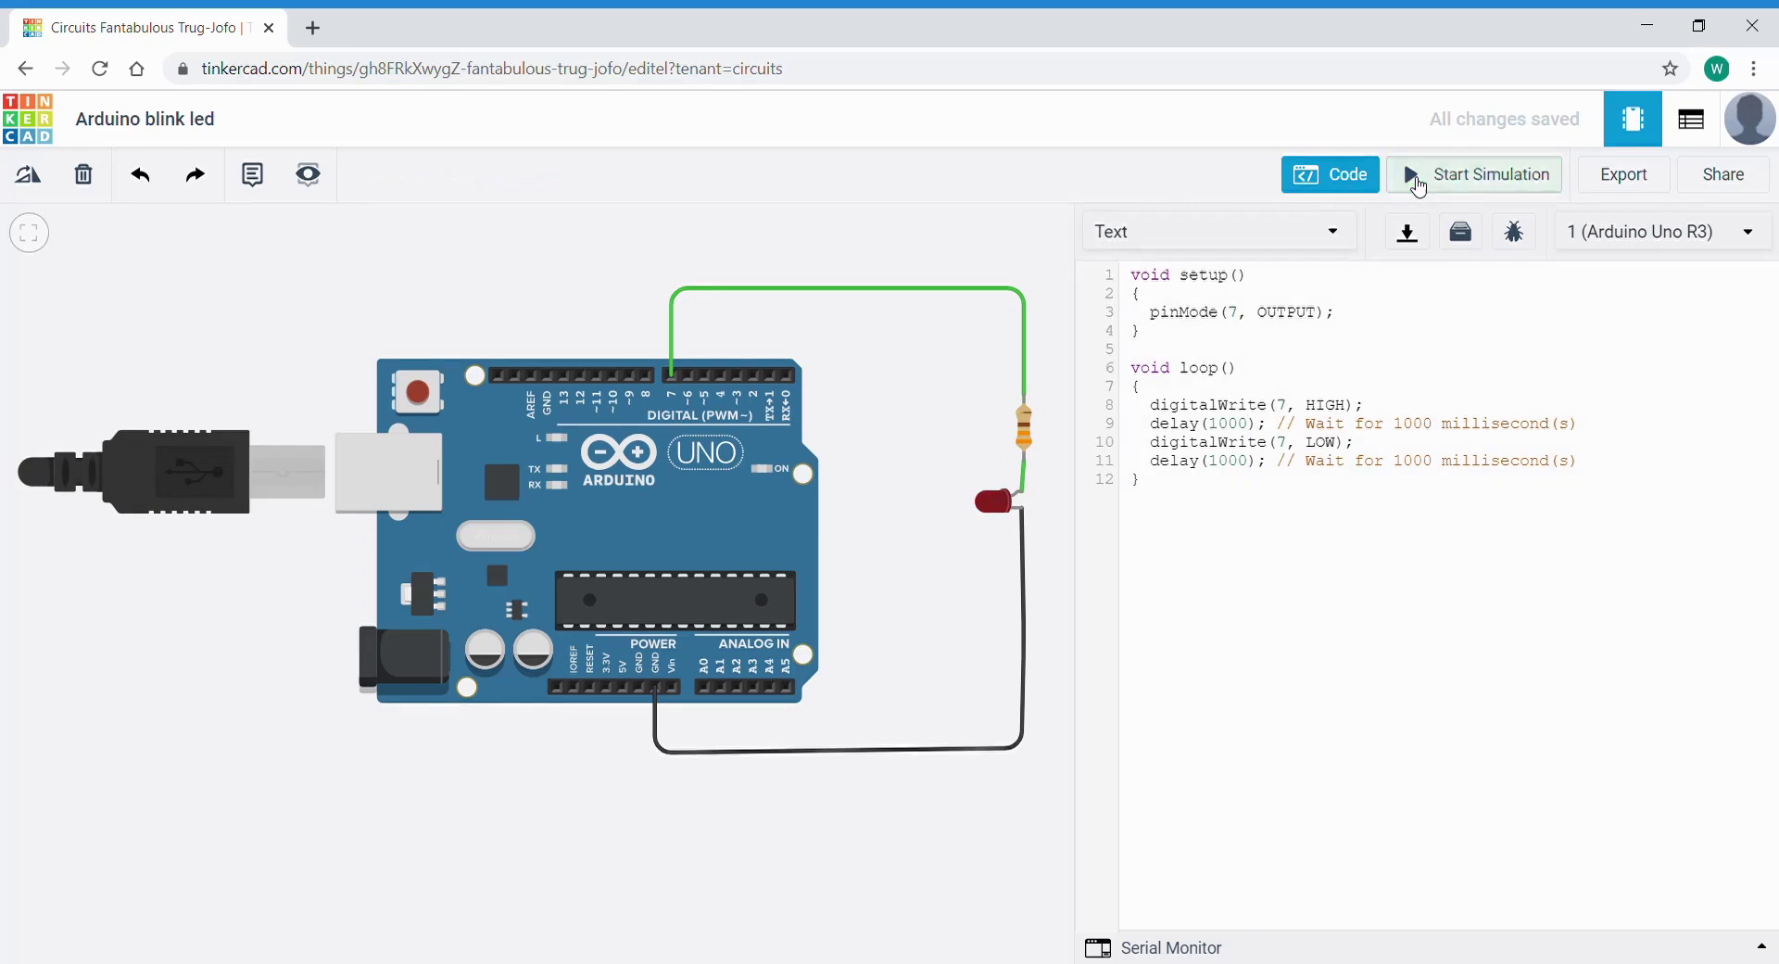
click(1254, 424)
key(BackSpace)
key(BackSpace)
key(BackSpace)
key(BackSpace)
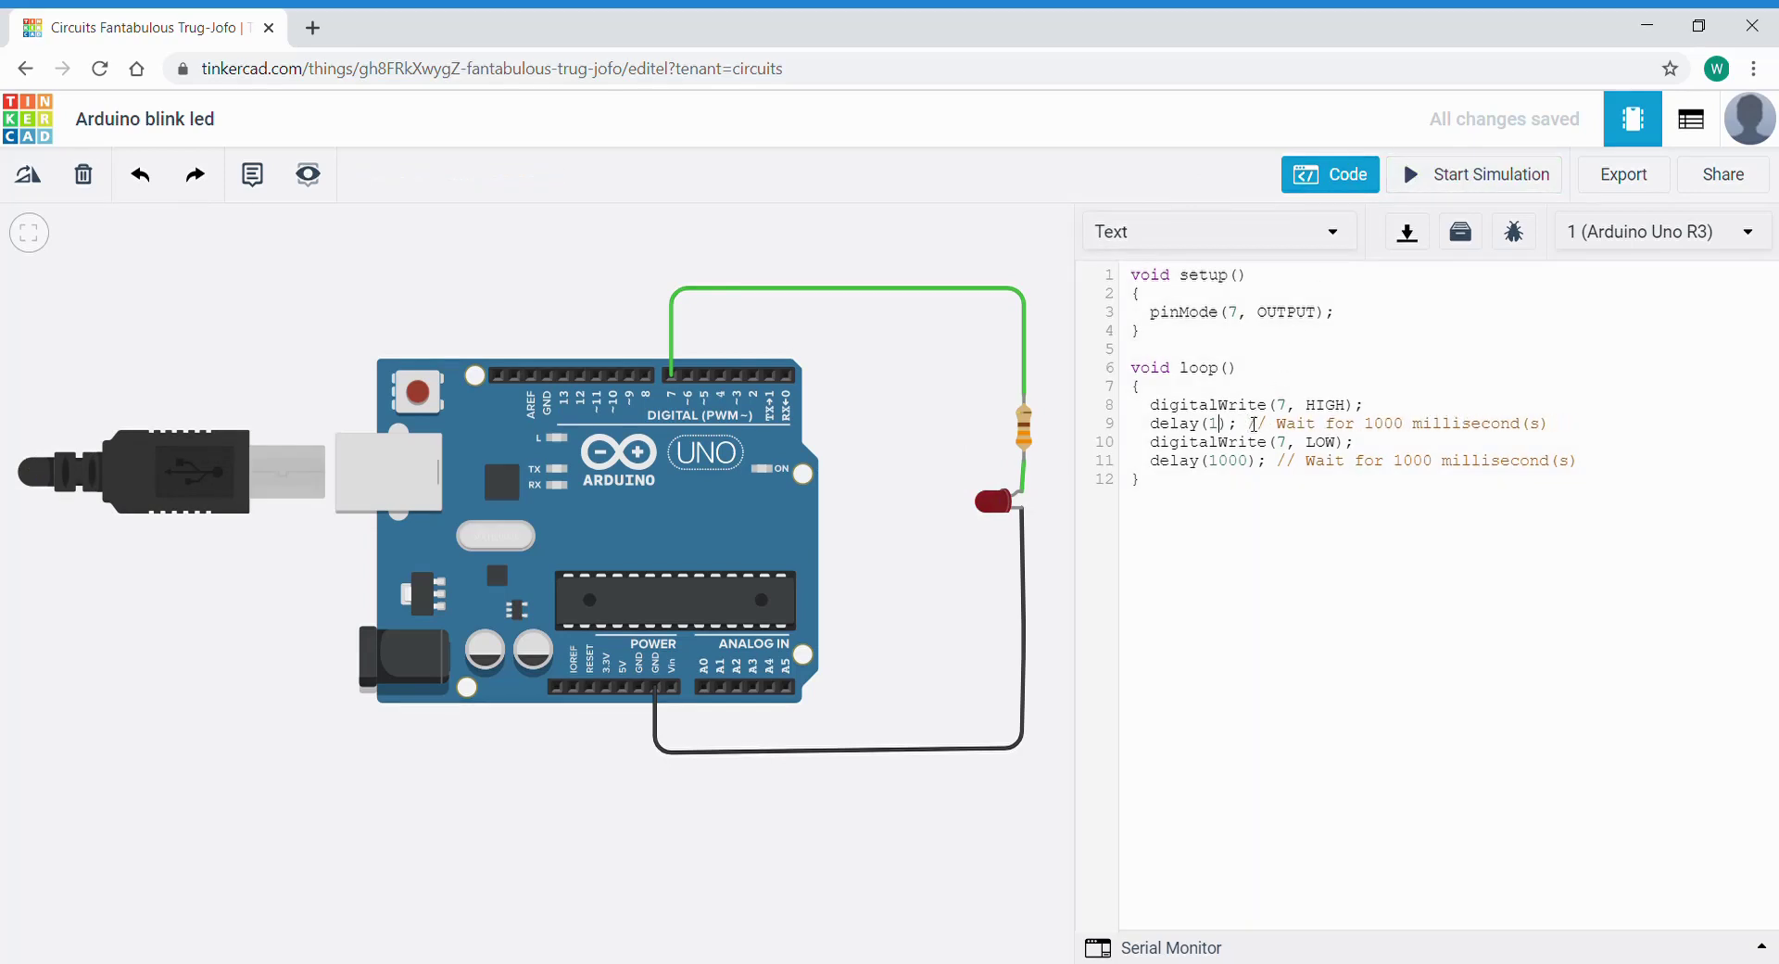
text(500)
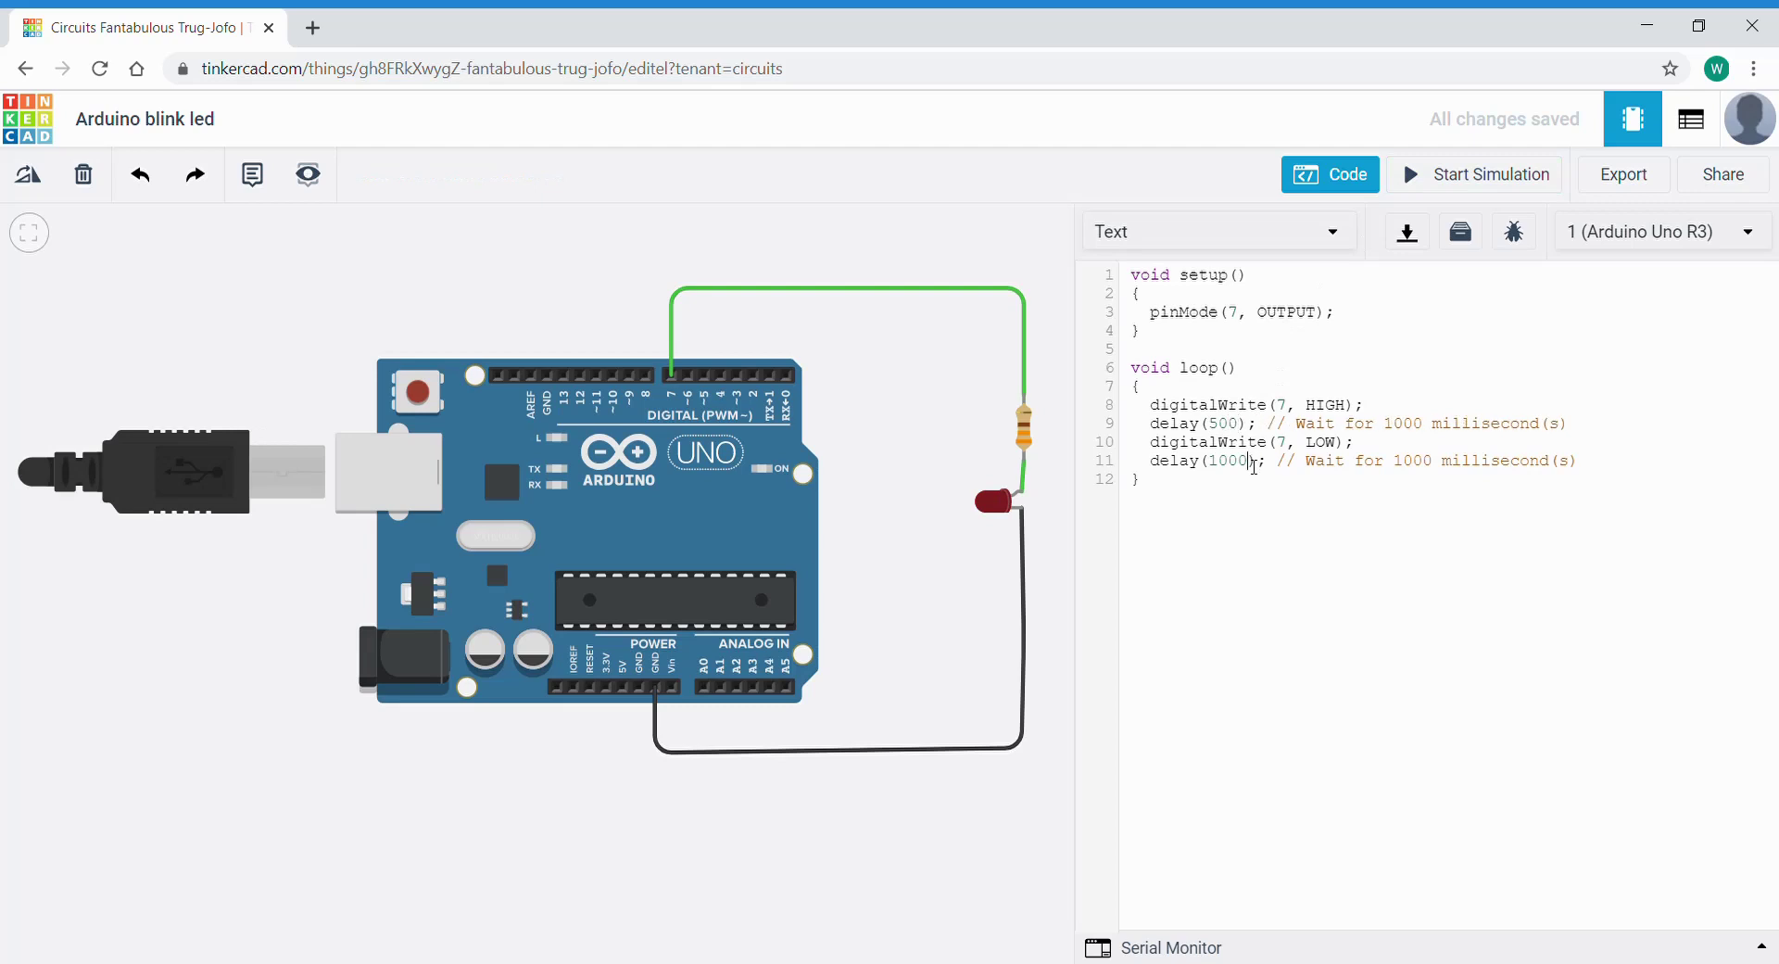
key(BackSpace)
key(BackSpace)
key(BackSpace)
key(BackSpace)
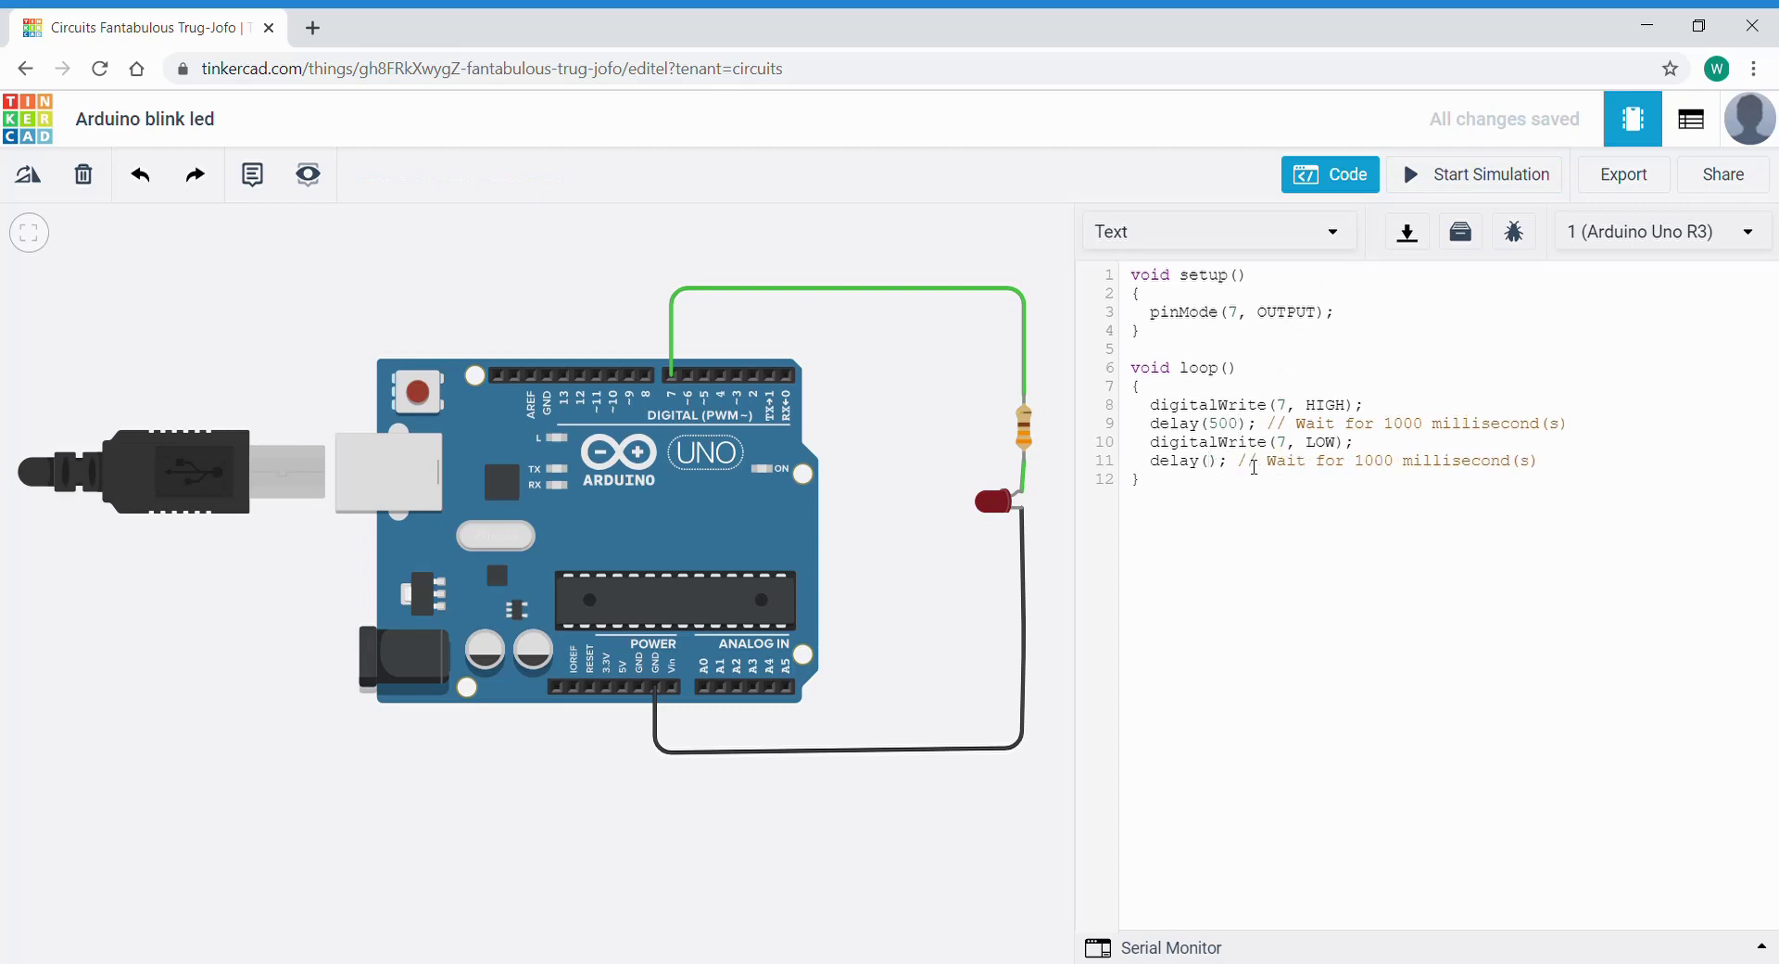
text(500)
Update the comments on lines 9 and 11 from 1000 to 500 milliseconds.
key(BackSpace)
key(BackSpace)
key(BackSpace)
key(BackSpace)
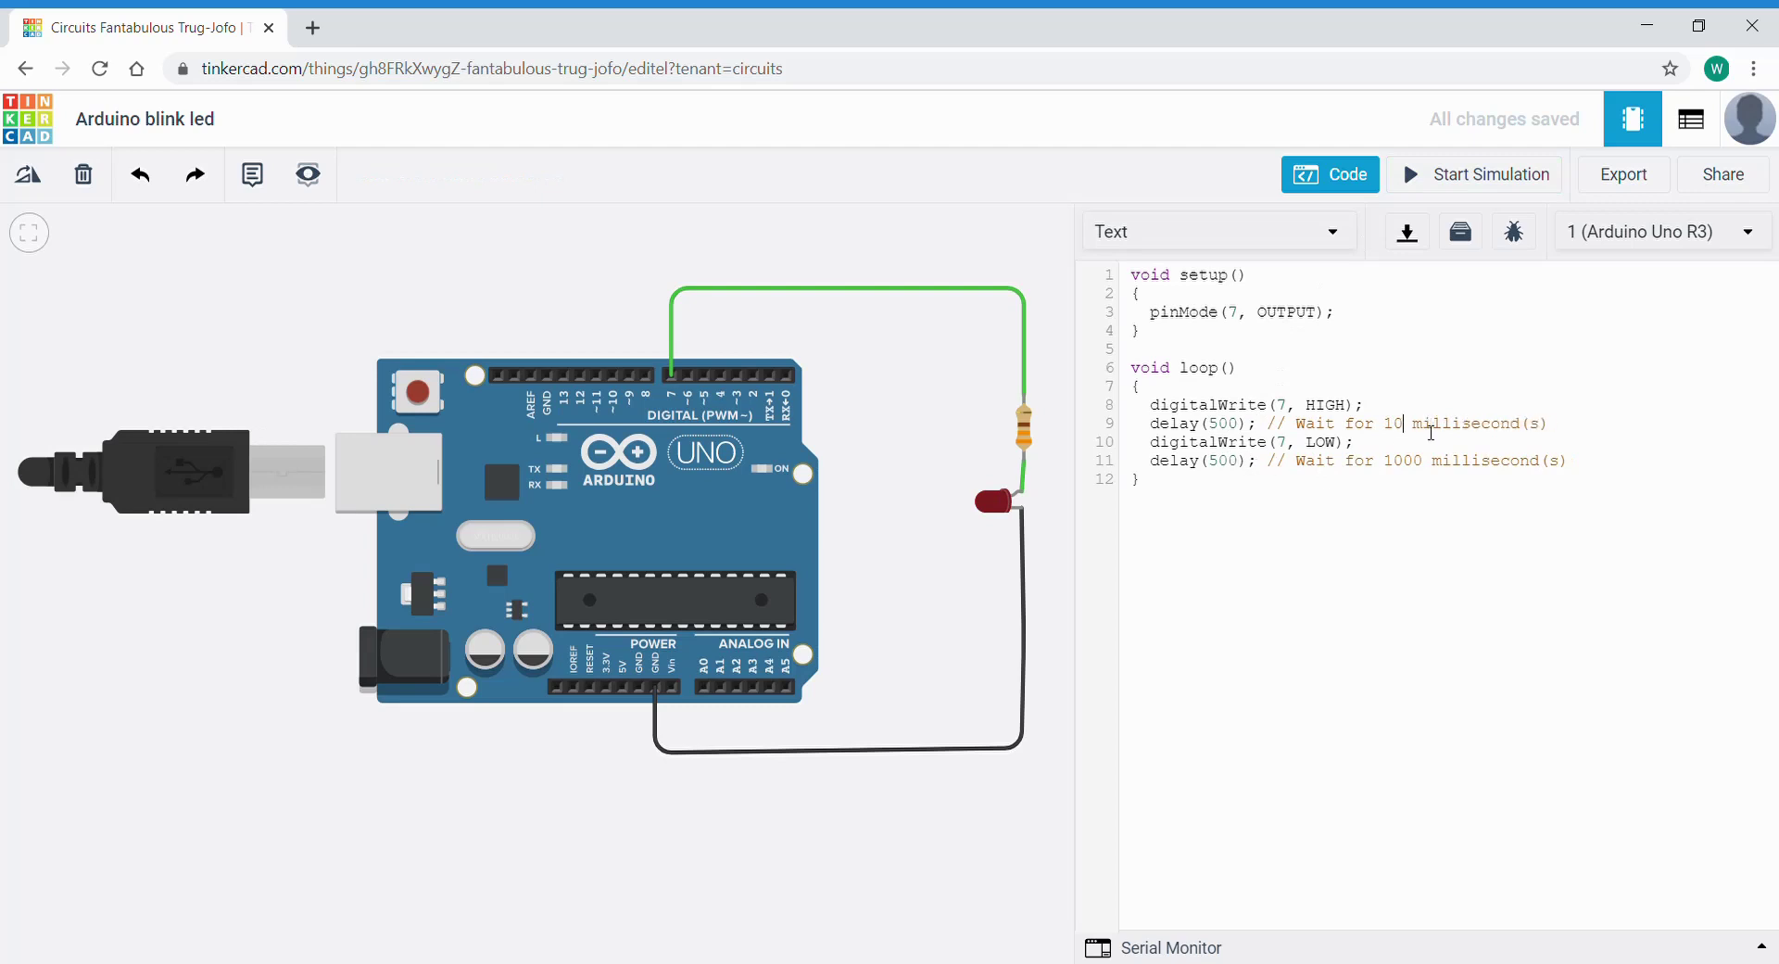
text(500)
click(1436, 471)
key(BackSpace)
key(BackSpace)
key(BackSpace)
key(BackSpace)
text(500)
Restart the simulation so pin 7's LED blinks with 500 ms delays.
click(1432, 175)
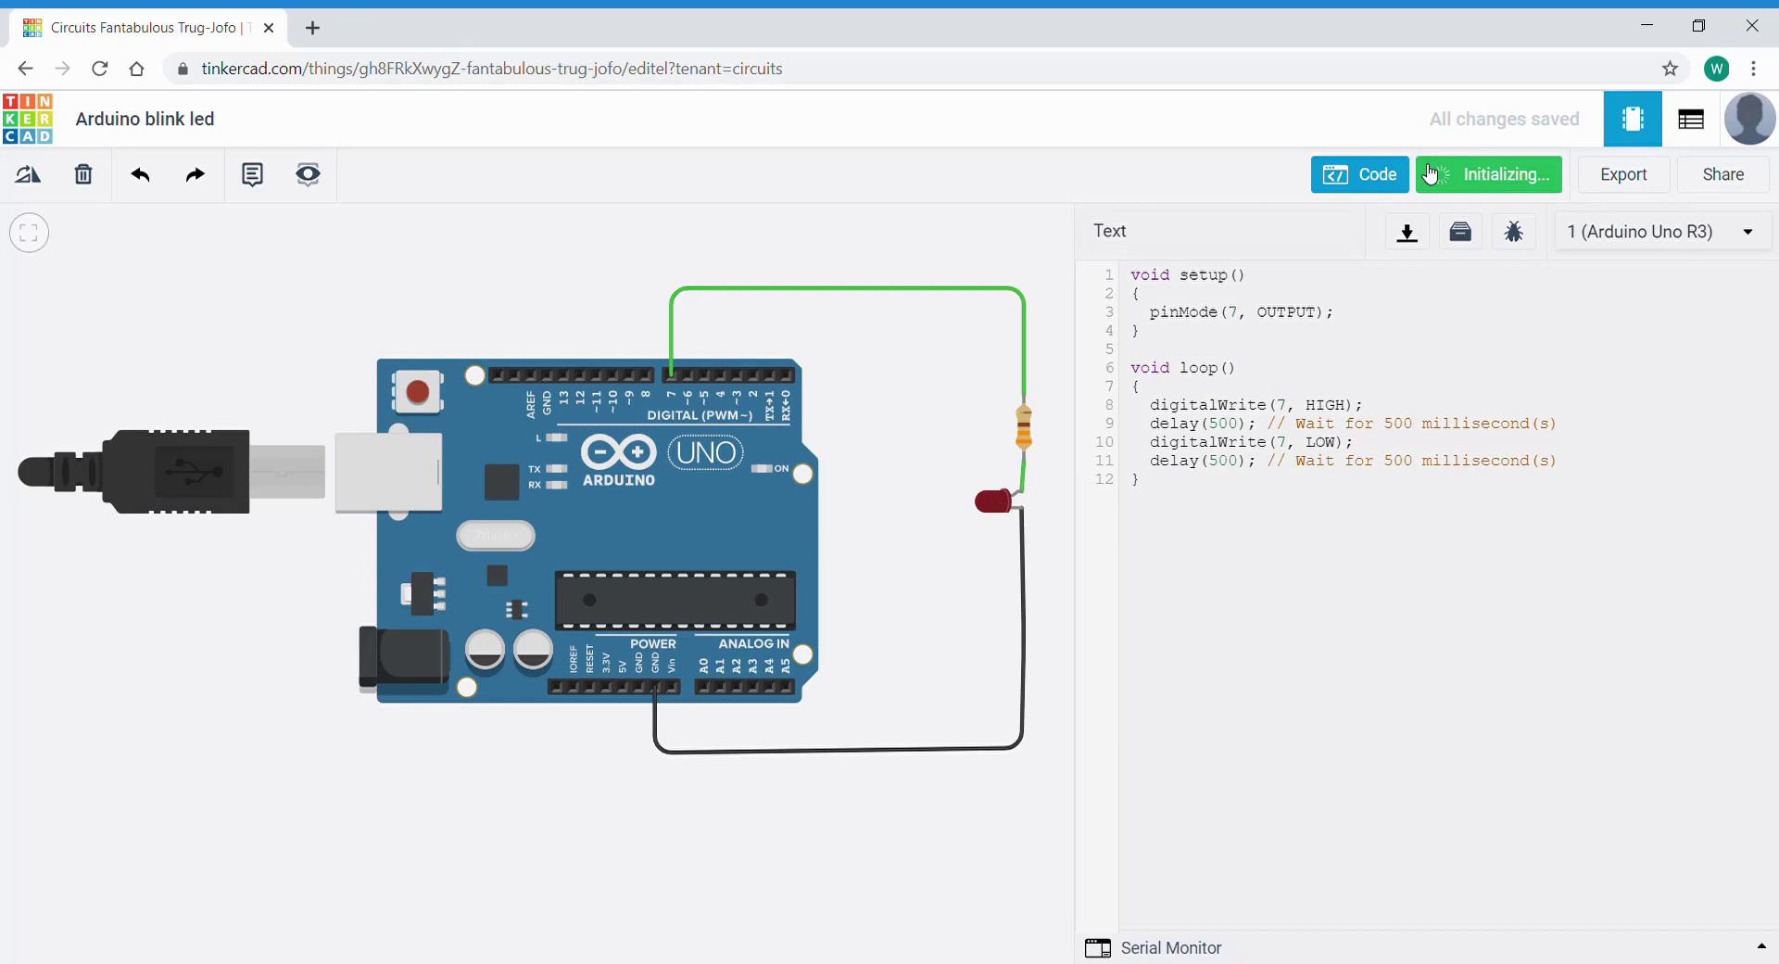